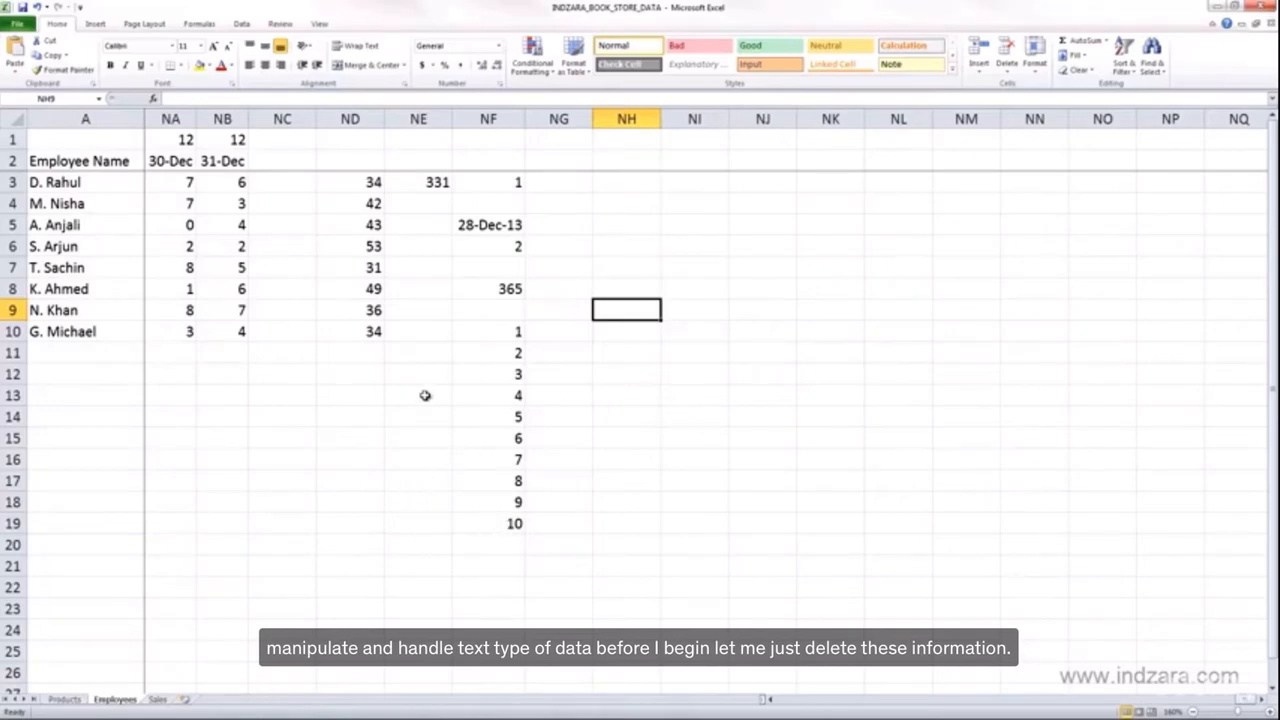
- Delete the leftover values in ND3:NF19 and save the workbook
drag(490, 524, 373, 182)
key(Delete)
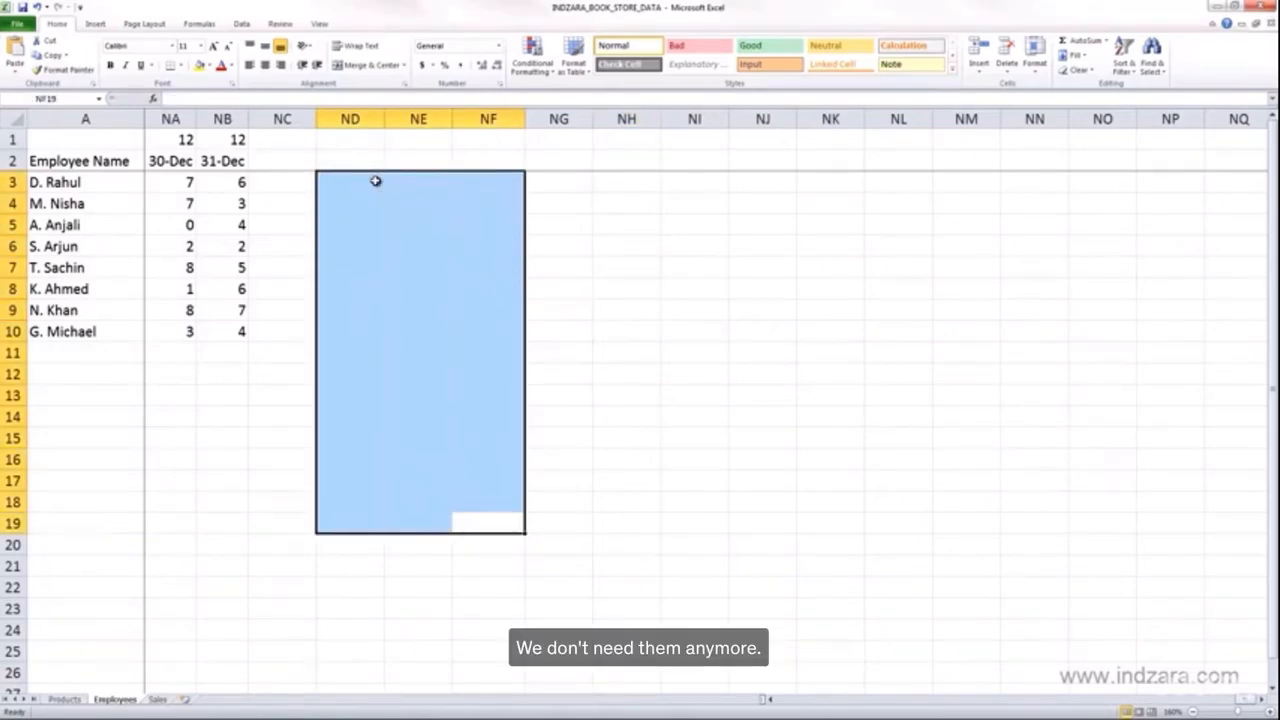
click(375, 181)
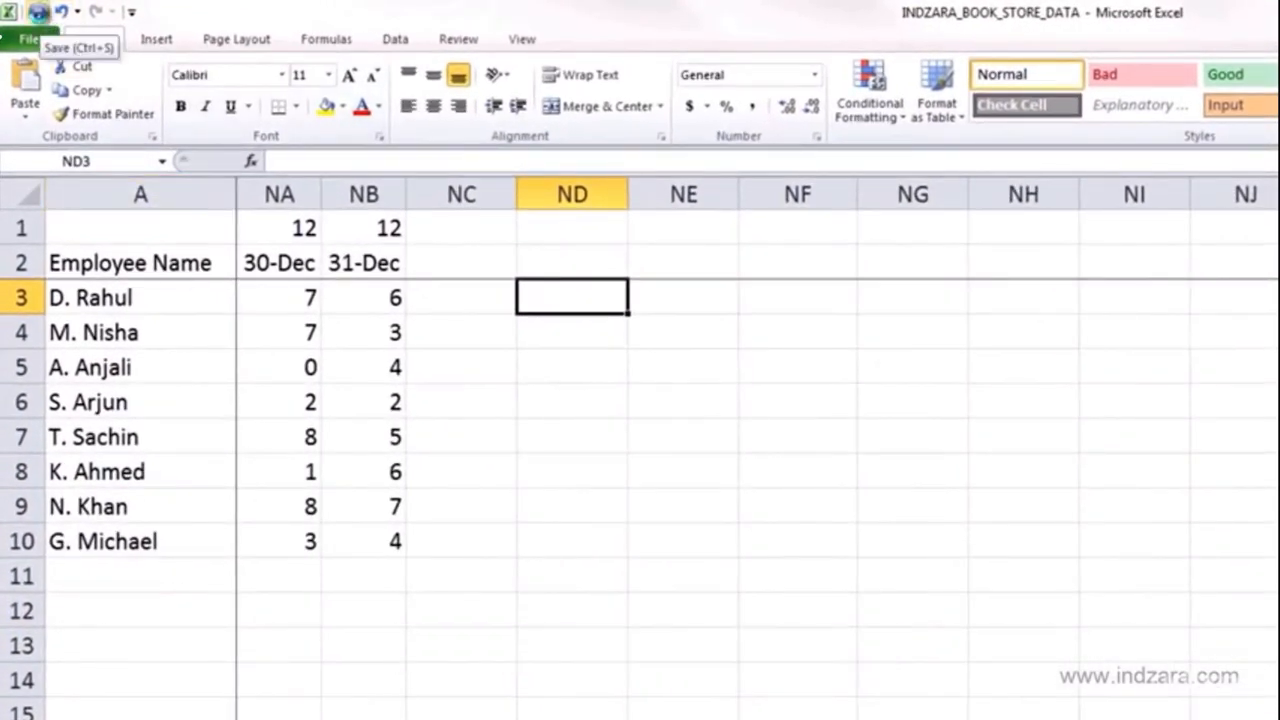
click(38, 13)
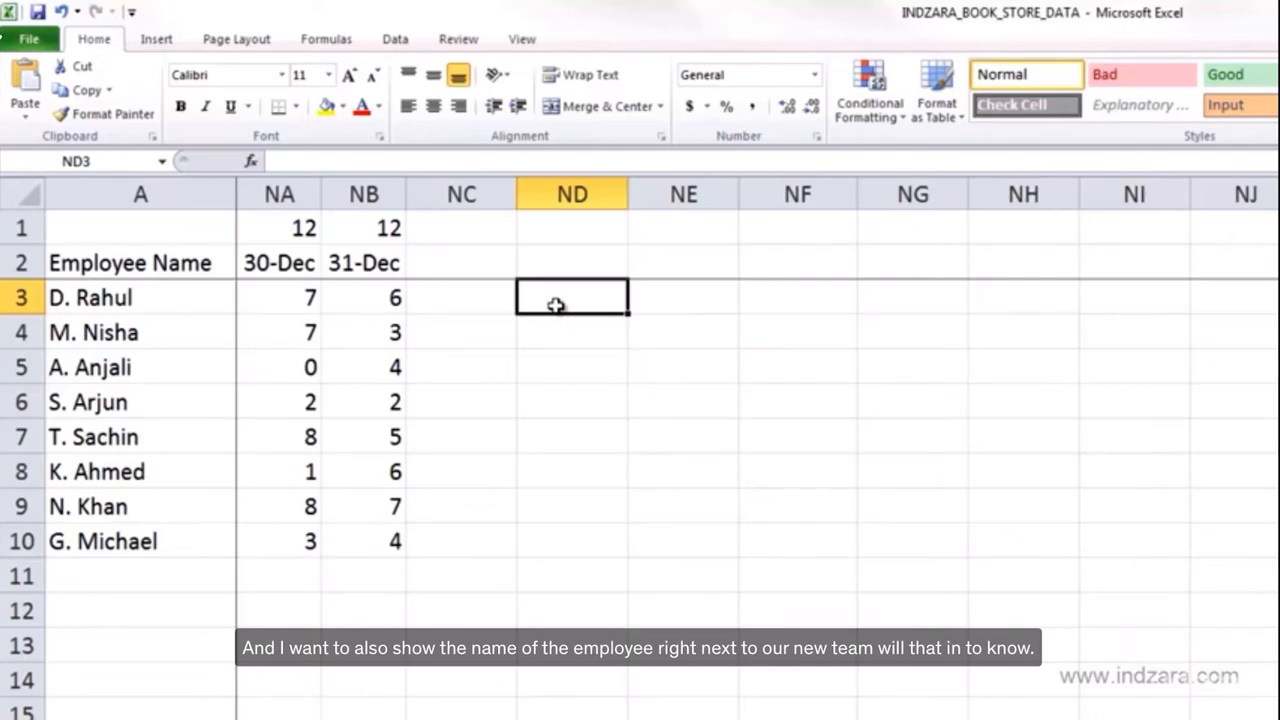
drag(580, 297, 1232, 545)
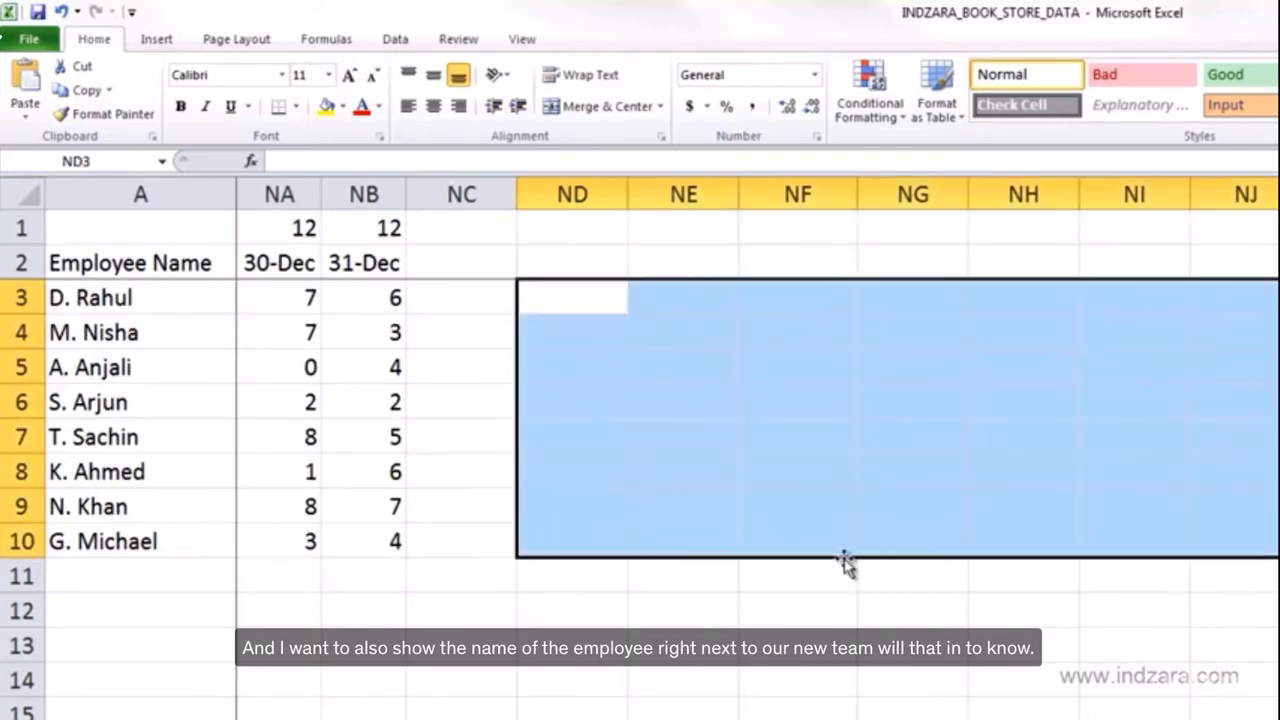
click(585, 300)
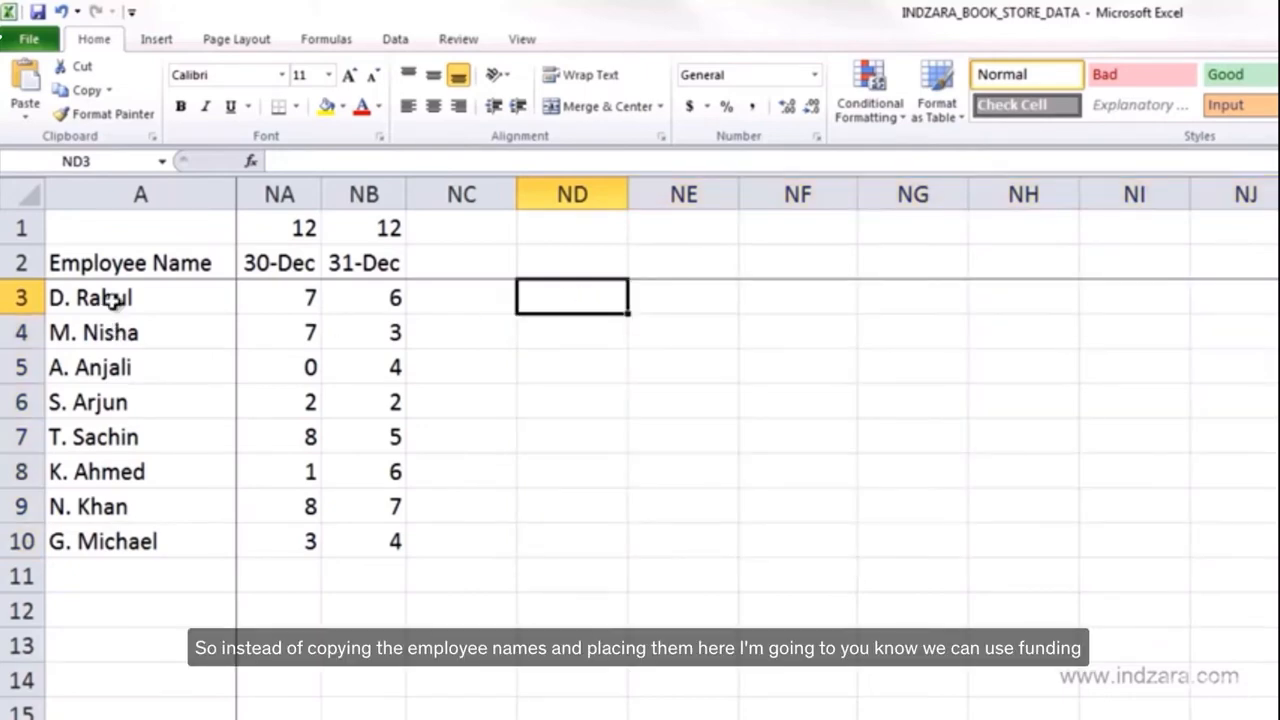
drag(112, 300, 106, 530)
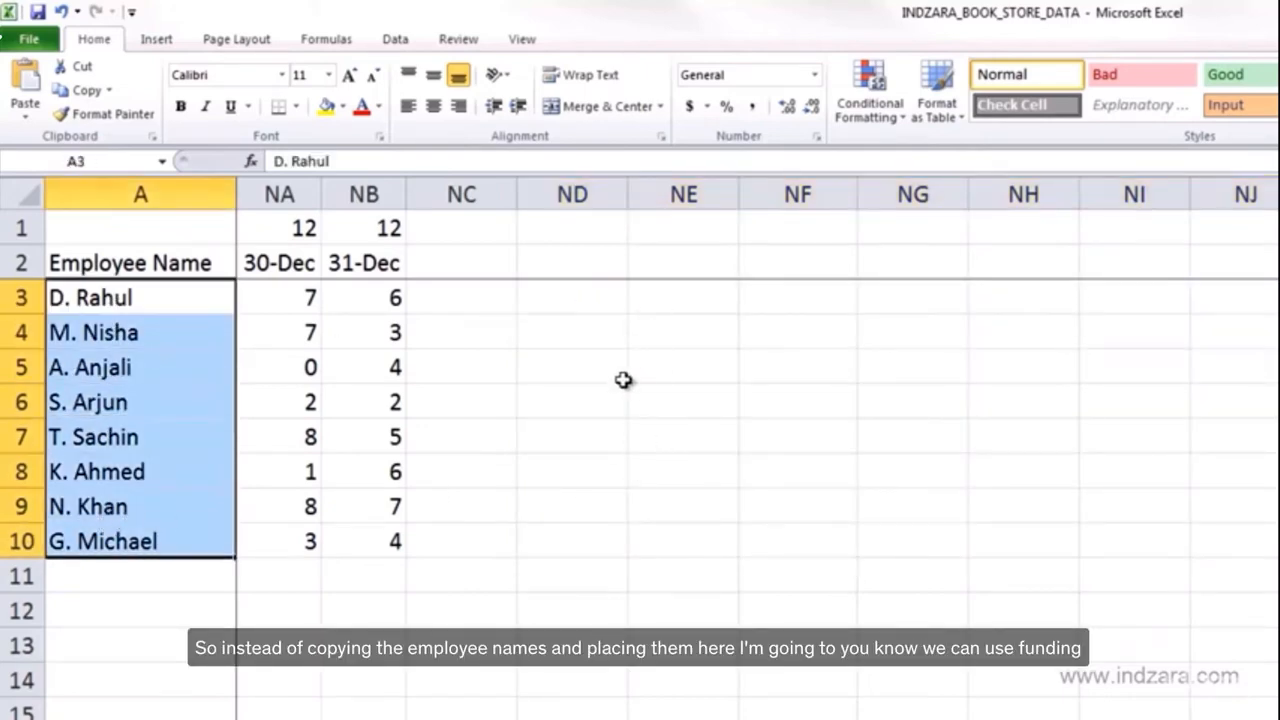
- Enter the formula =LEN(A3) in cell ND3 to count the characters of the first employee name
click(607, 306)
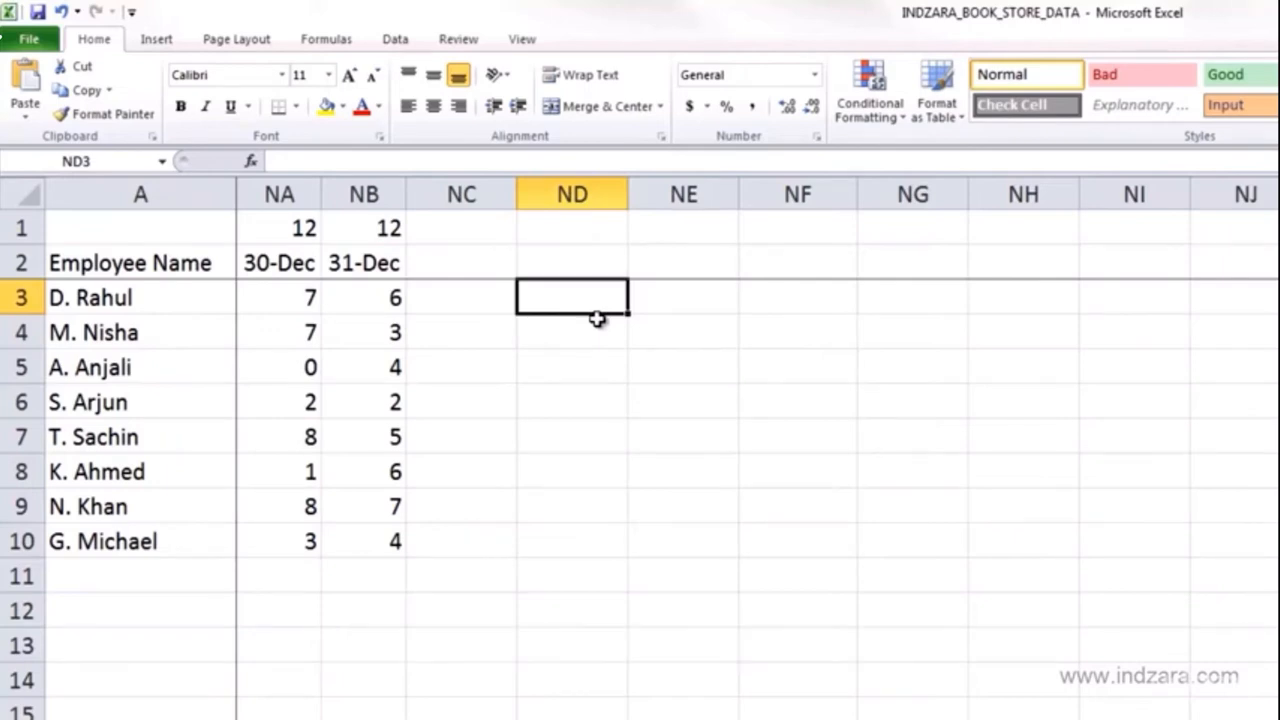
text(=LEN)
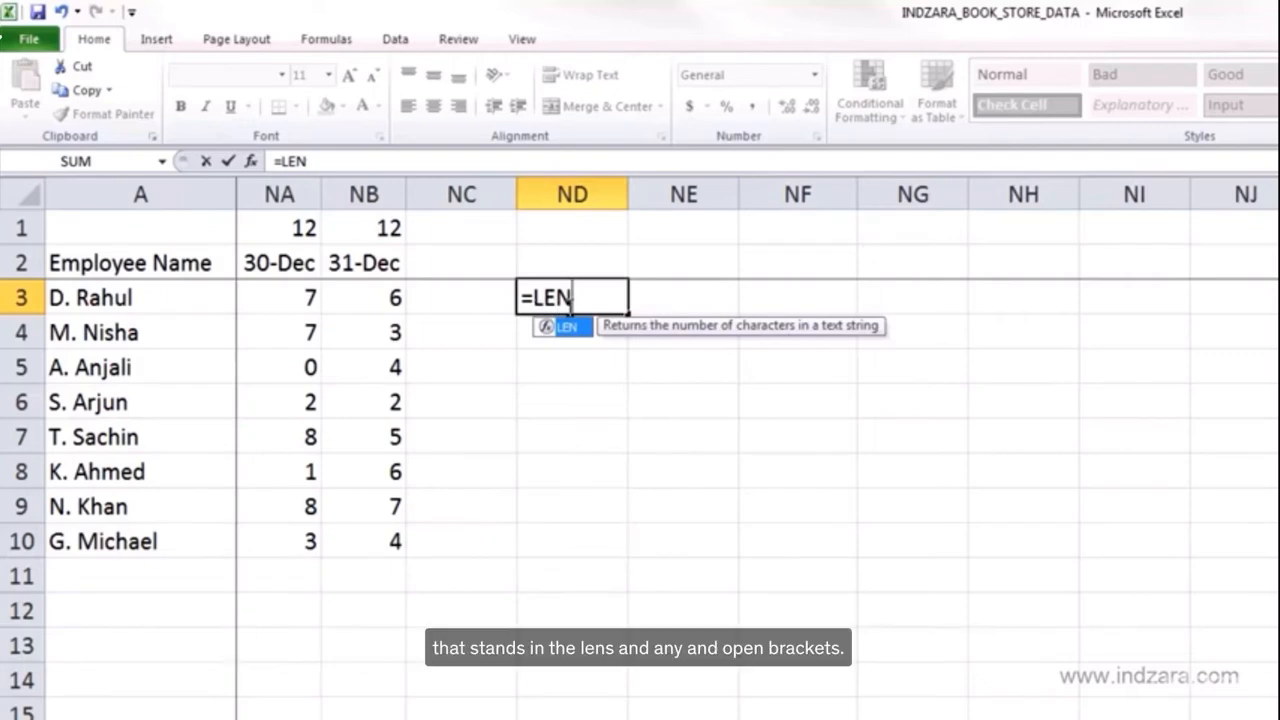
text(()
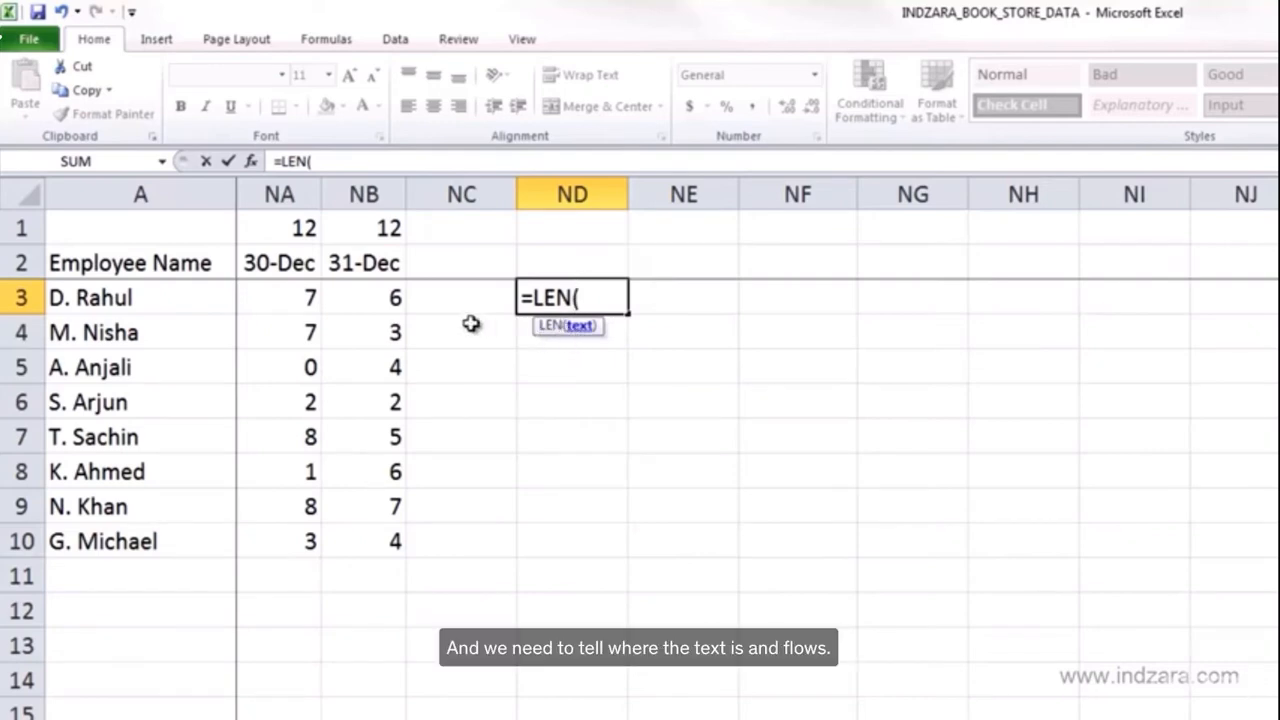
click(200, 301)
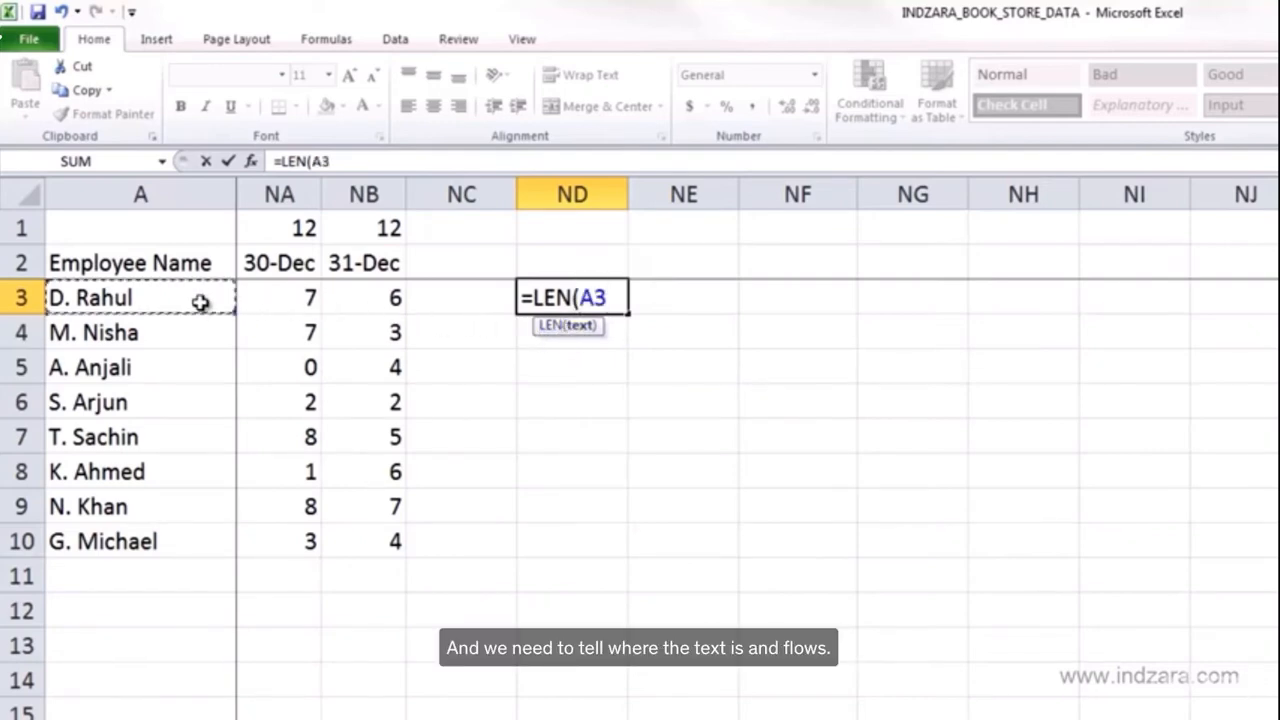
text())
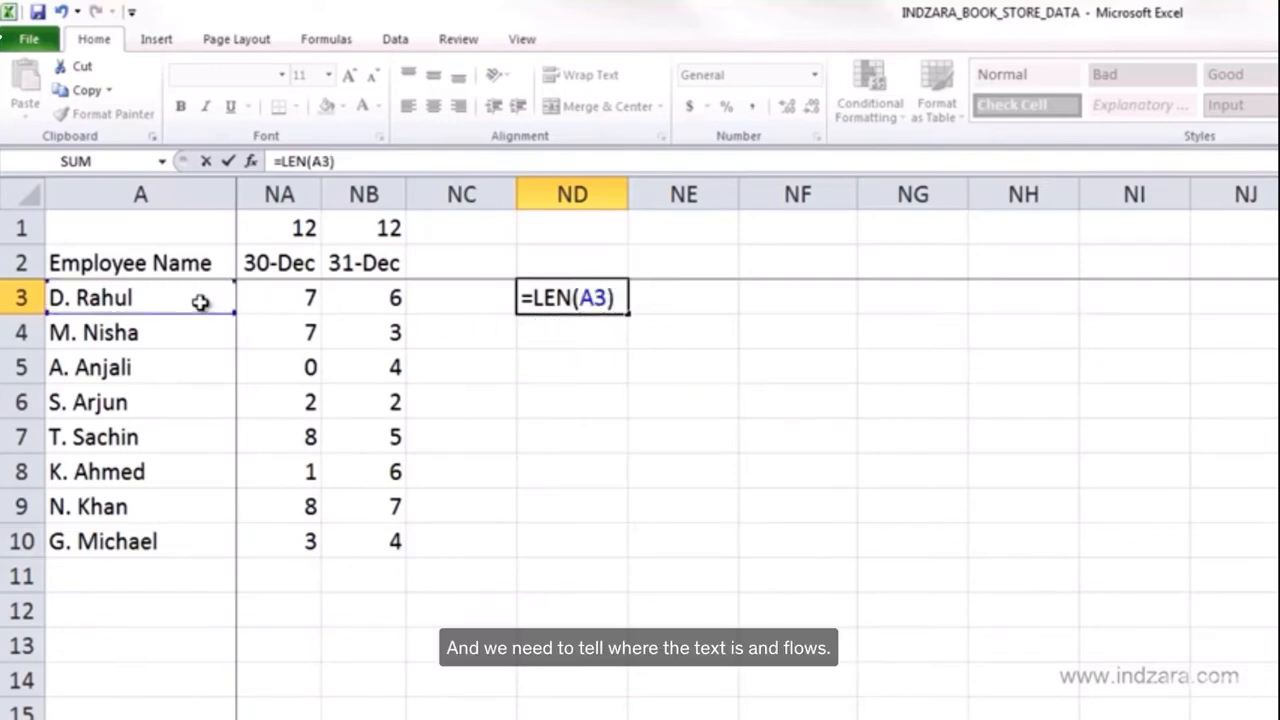
key(Return)
- Fill the LEN formula from ND3 down to ND10
click(612, 297)
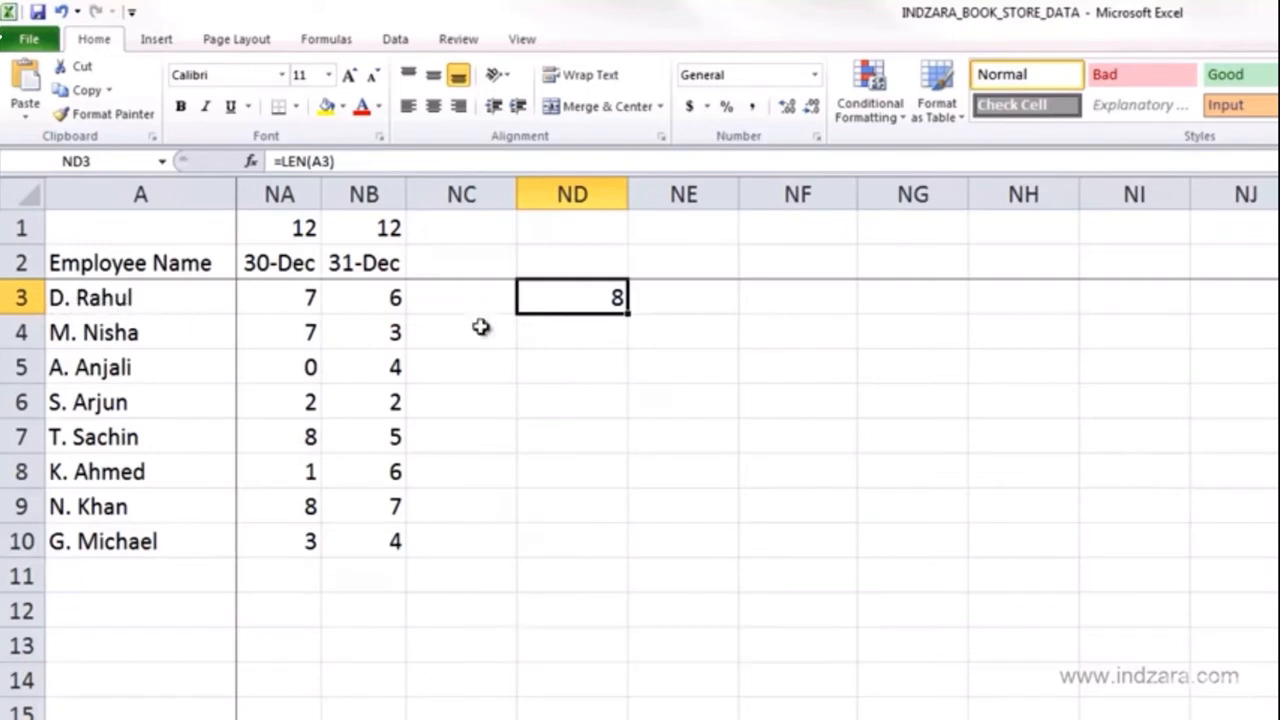
drag(625, 313, 609, 557)
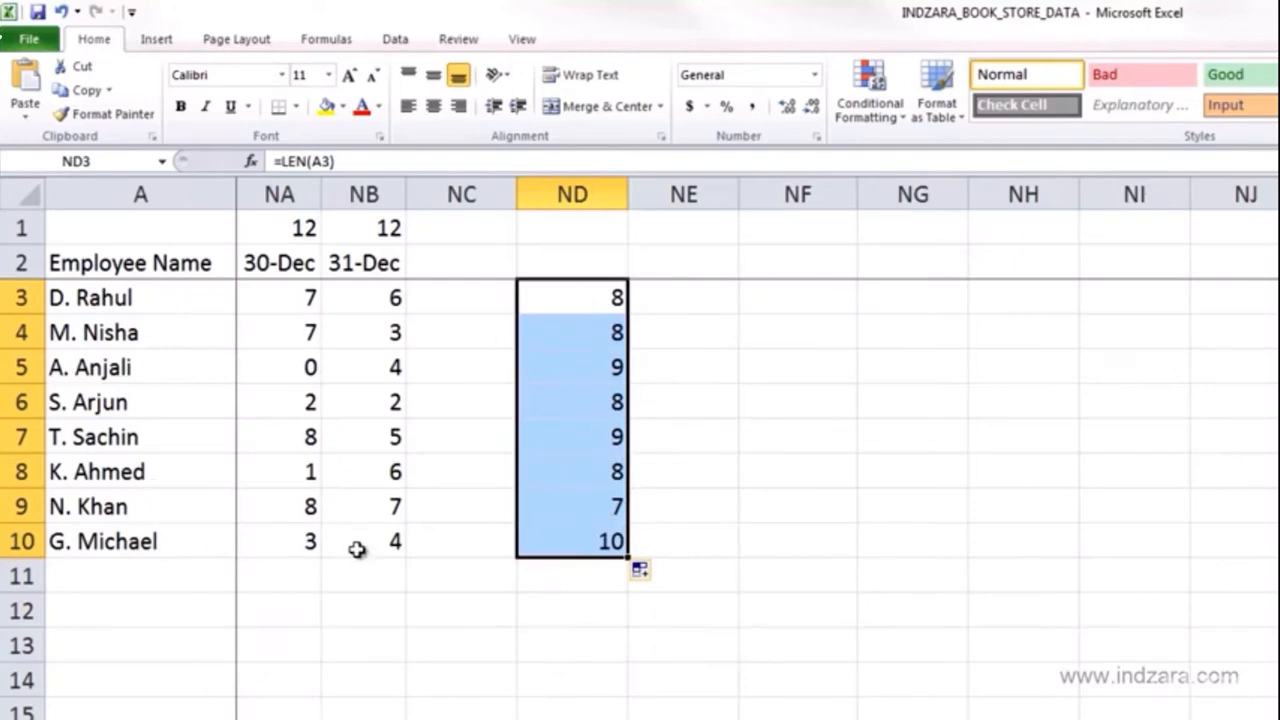
click(586, 549)
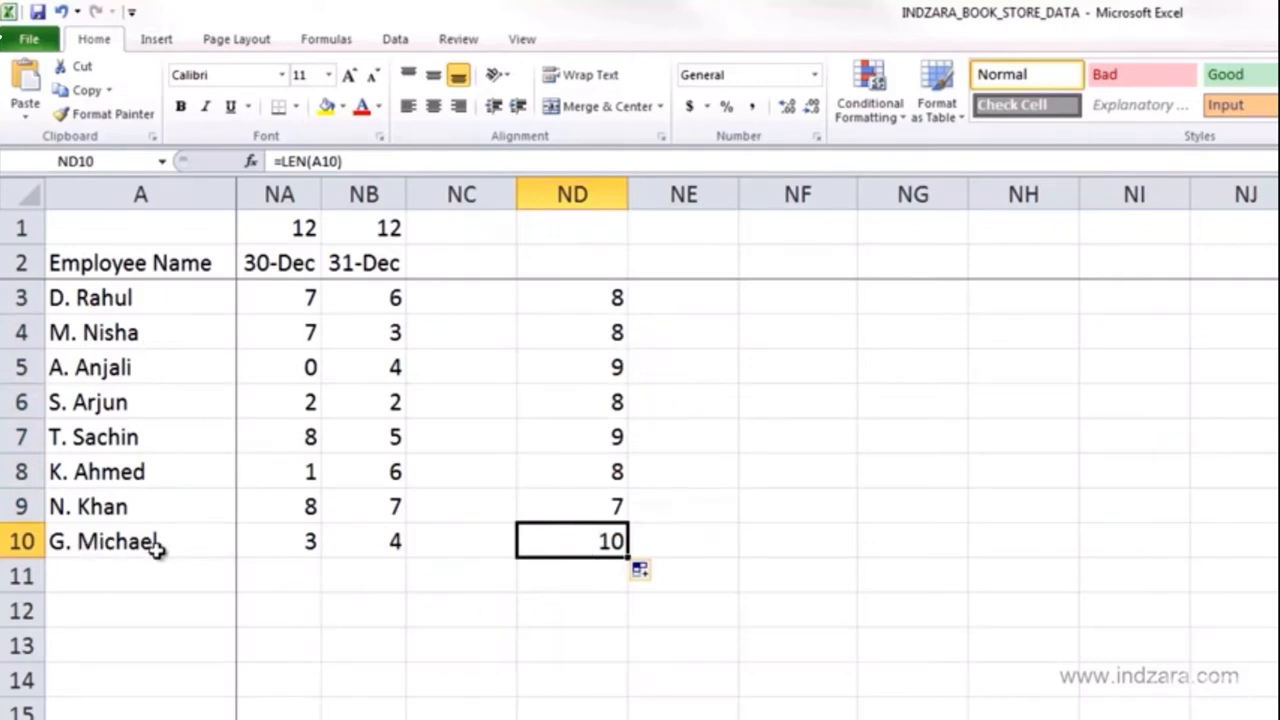
- Change the formula in ND3 from LEN to TRIM so it reads =TRIM(A3)
click(617, 297)
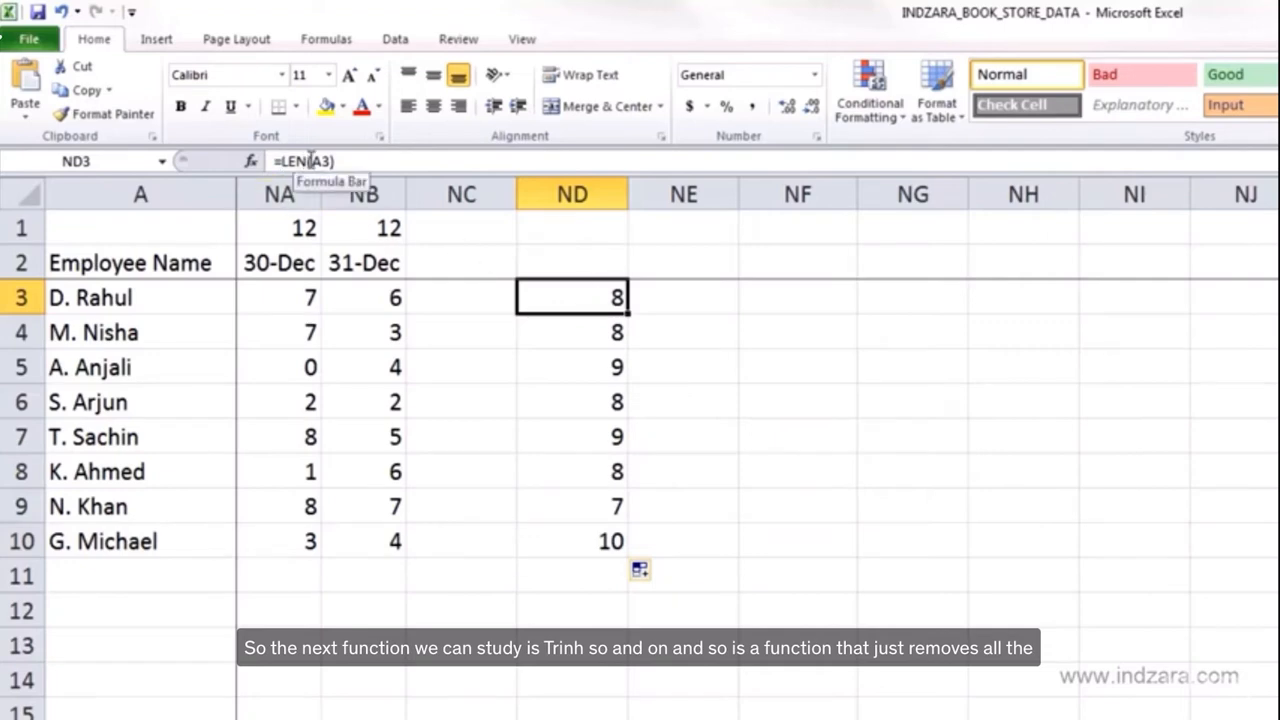
click(358, 161)
key(BackSpace)
key(BackSpace)
key(BackSpace)
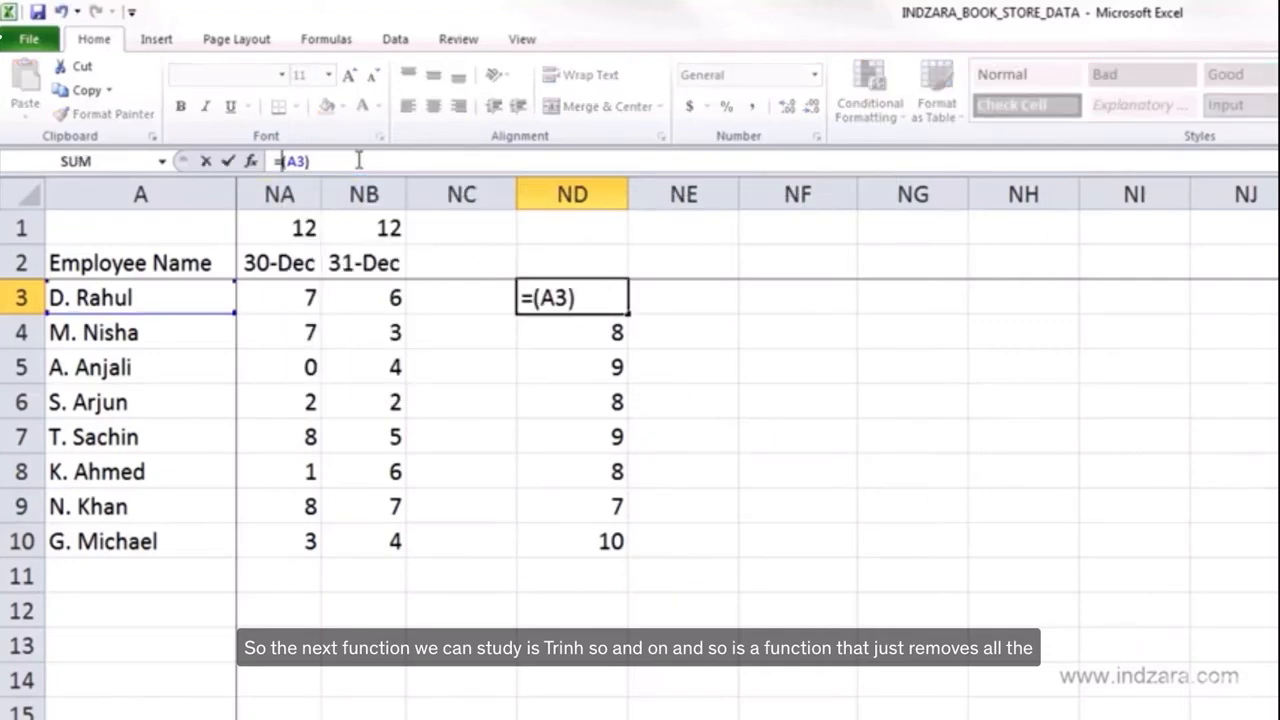
text(TRIM)
key(Return)
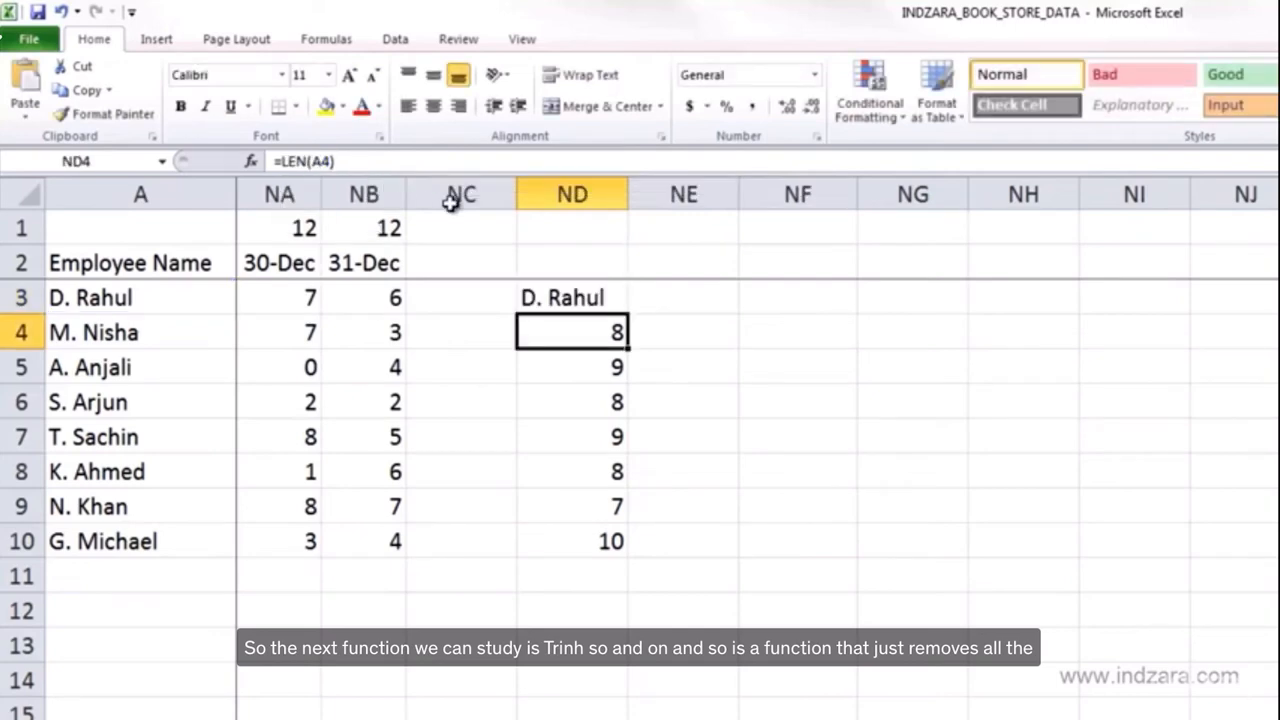
- Fill the TRIM formula from ND3 down through ND10
click(617, 297)
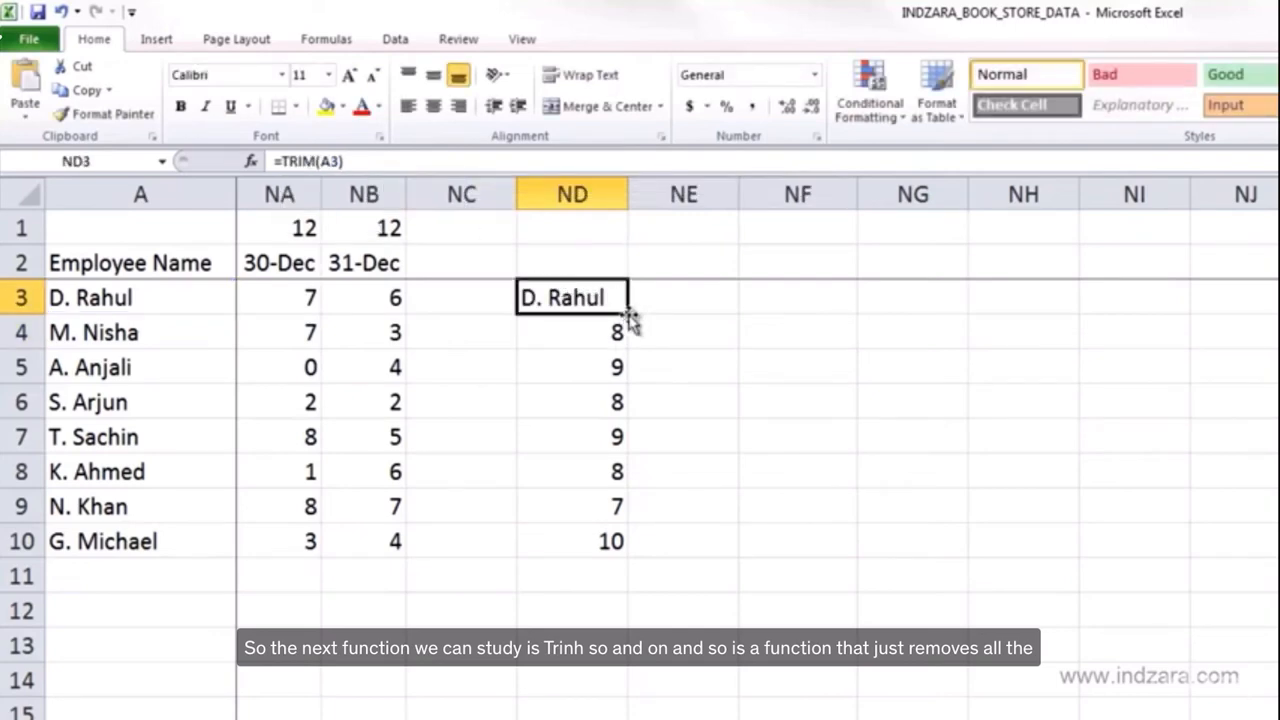
double_click(628, 313)
click(595, 297)
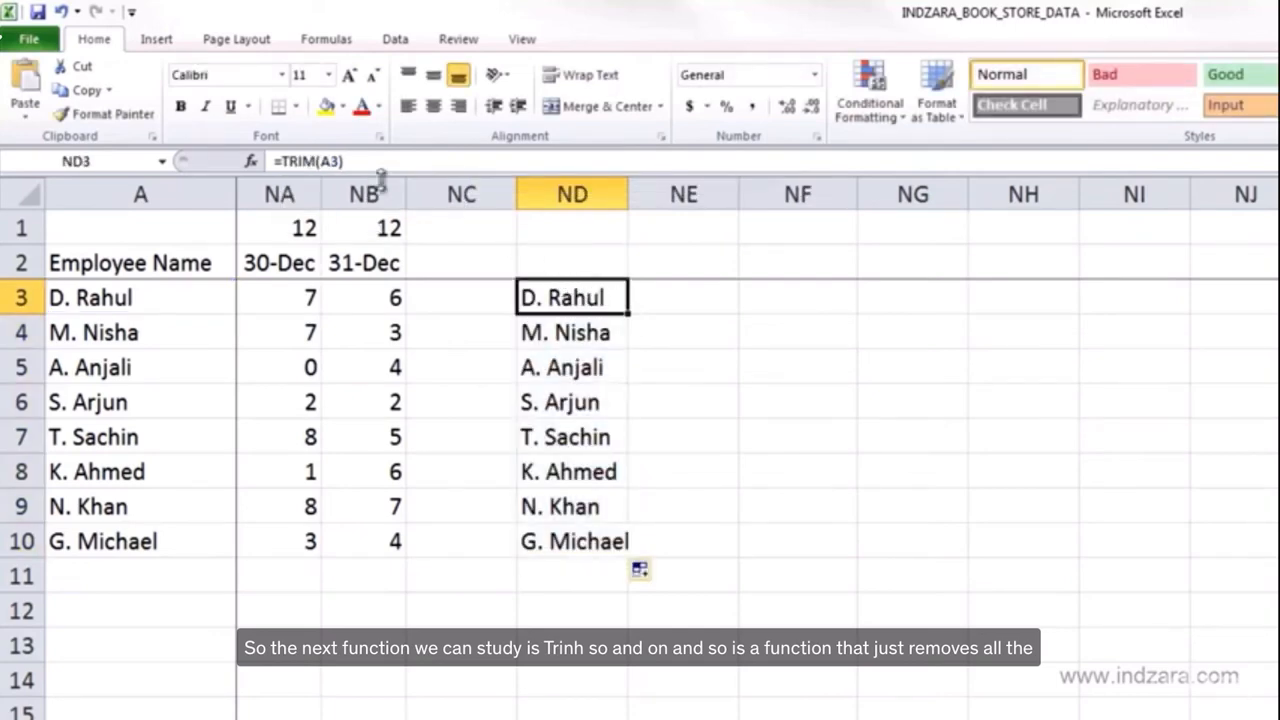
click(324, 162)
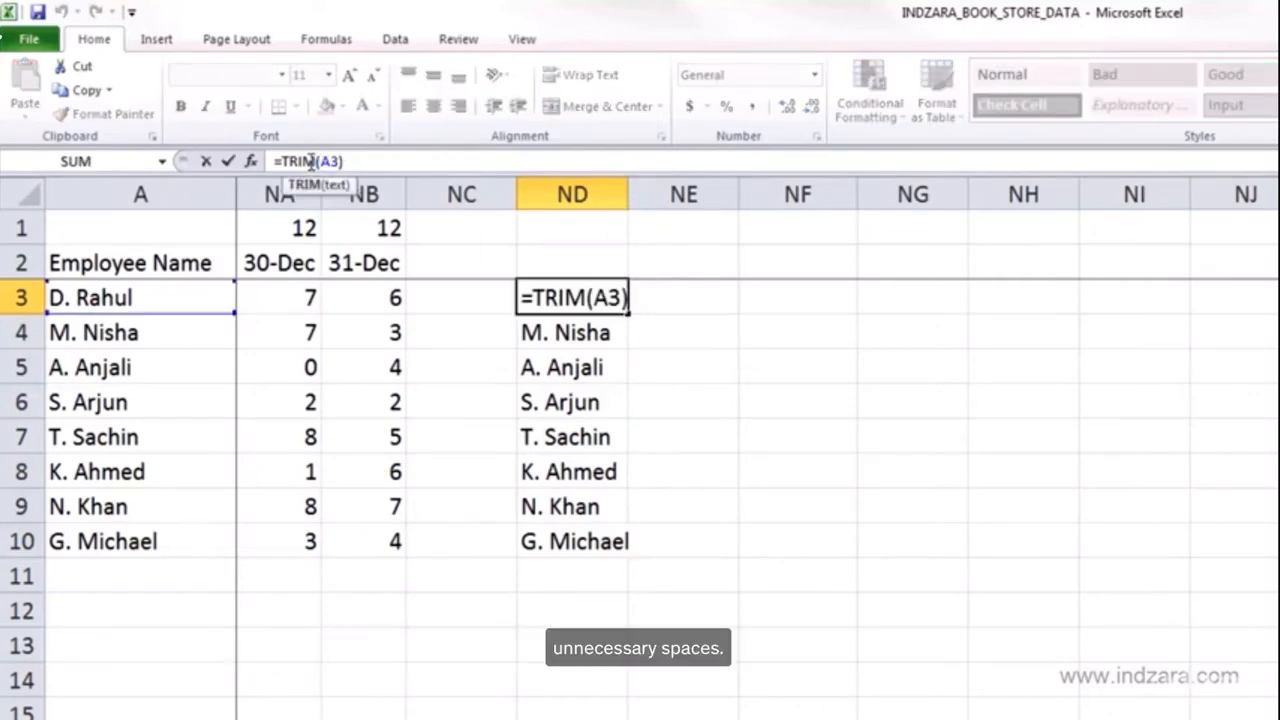
shift+click(496, 161)
key(BackSpace)
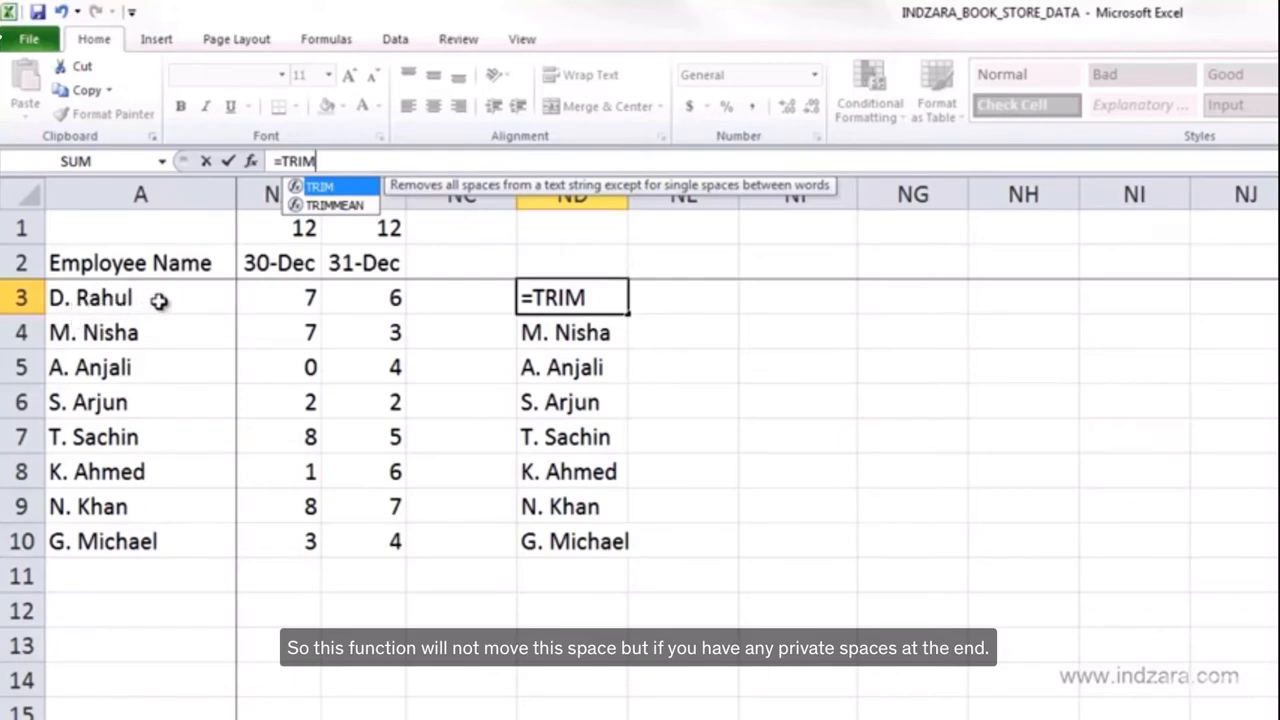
key(Escape)
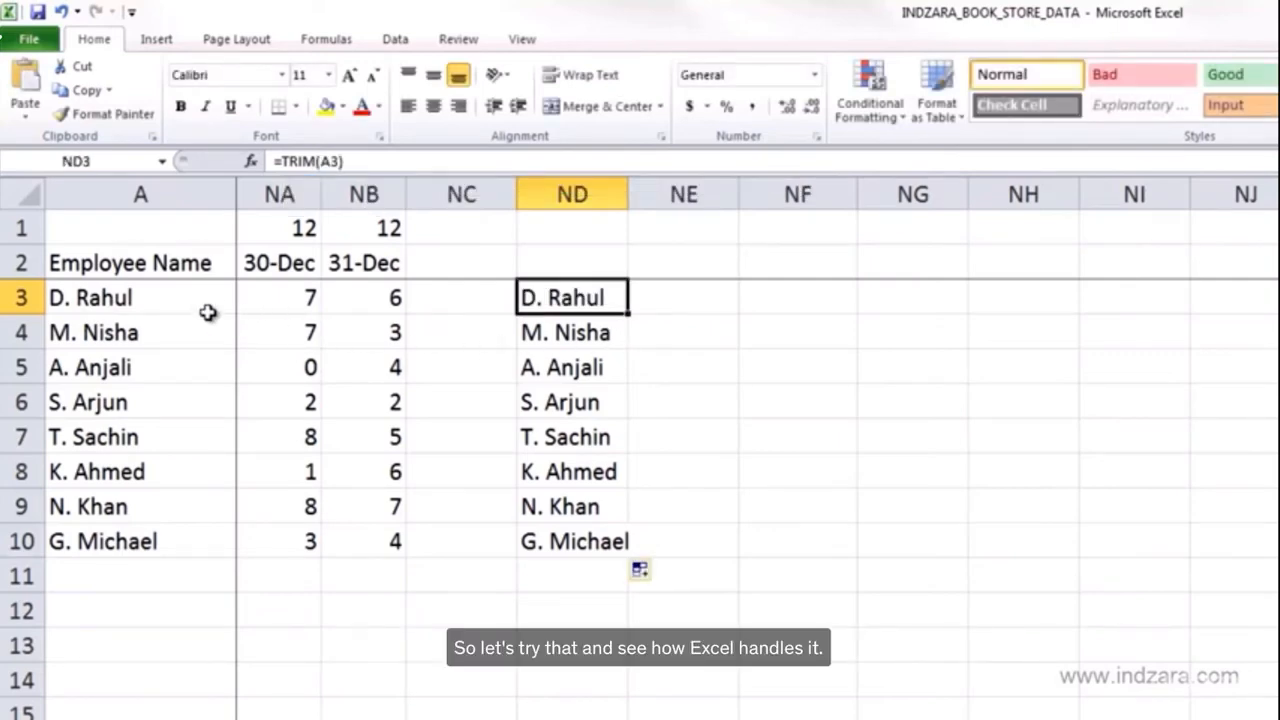
- Edit the employee name in A3 through the formula bar to add extra spaces
click(202, 306)
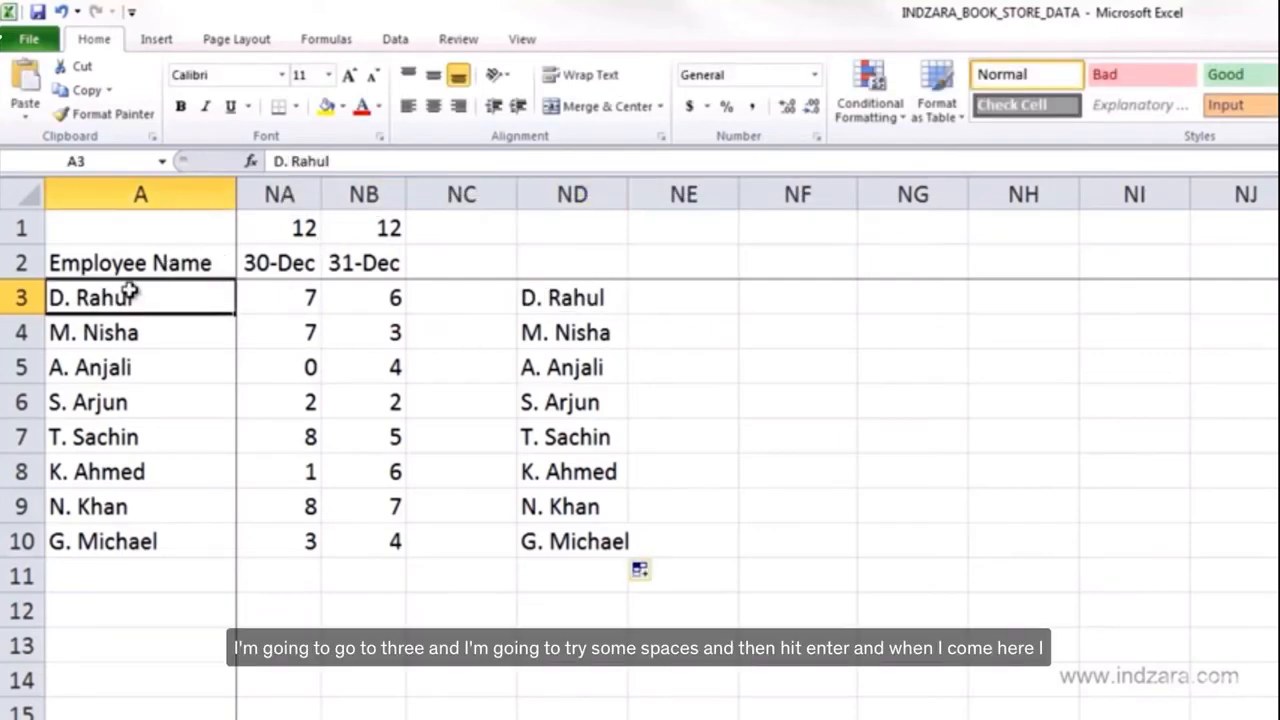
click(451, 167)
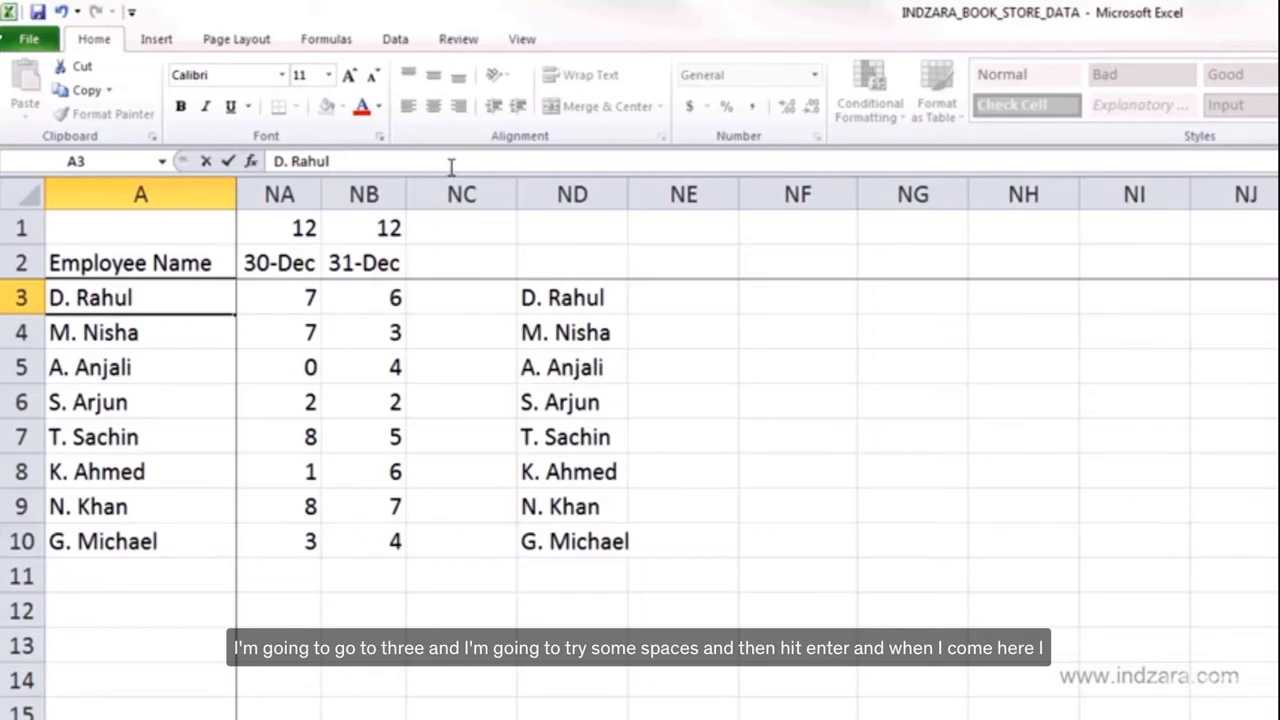
key(Return)
- Widen column ND slightly
click(606, 300)
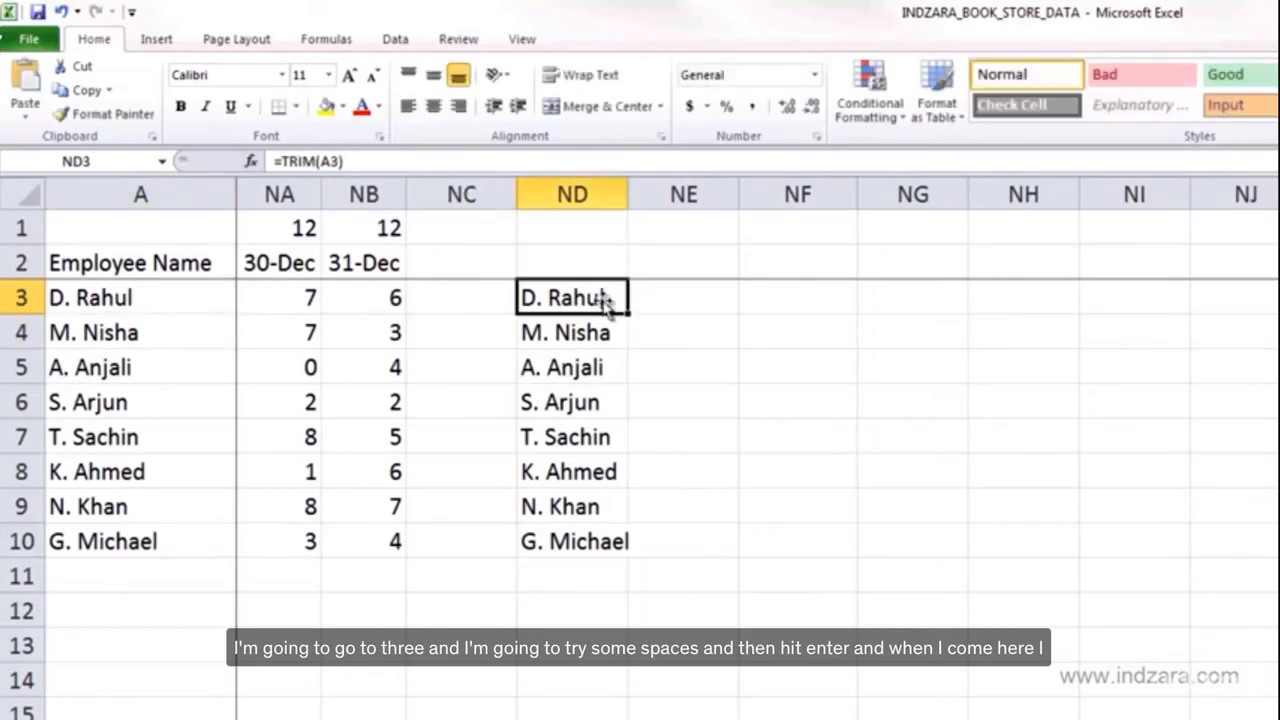
drag(628, 194, 668, 194)
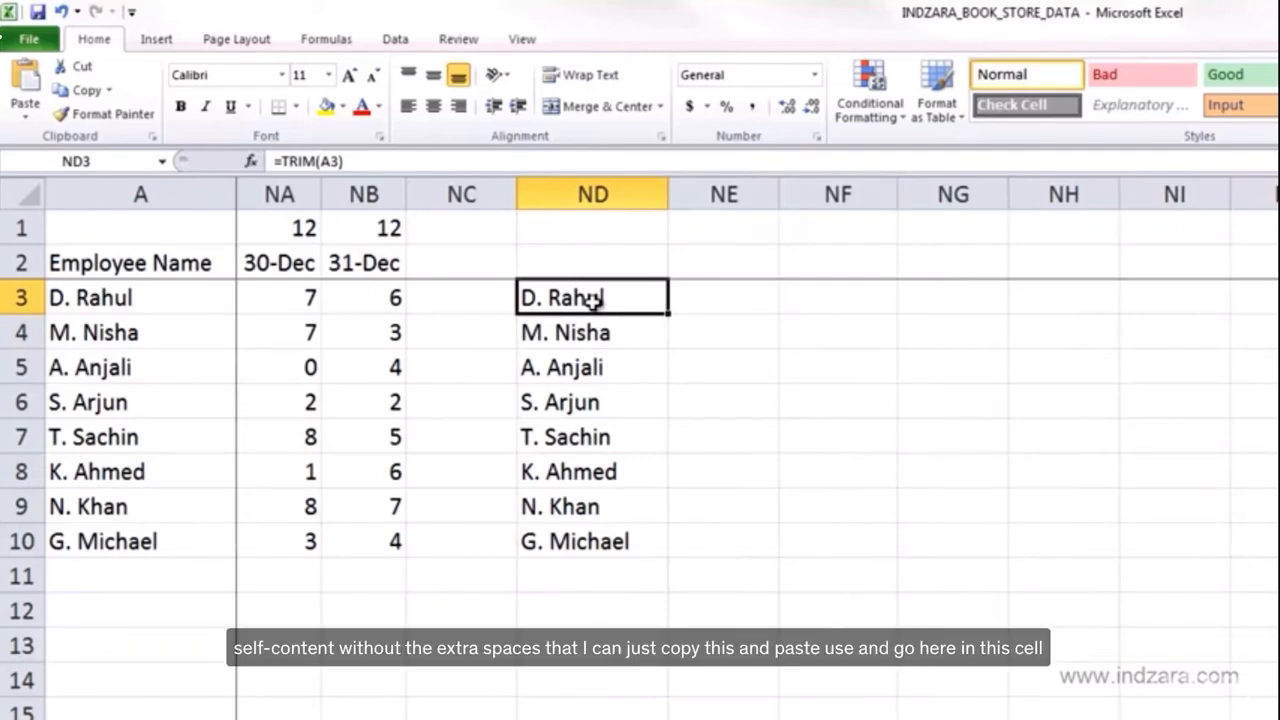
- Copy ND3 and paste it into NE3 as values only
key(ctrl+c)
click(714, 306)
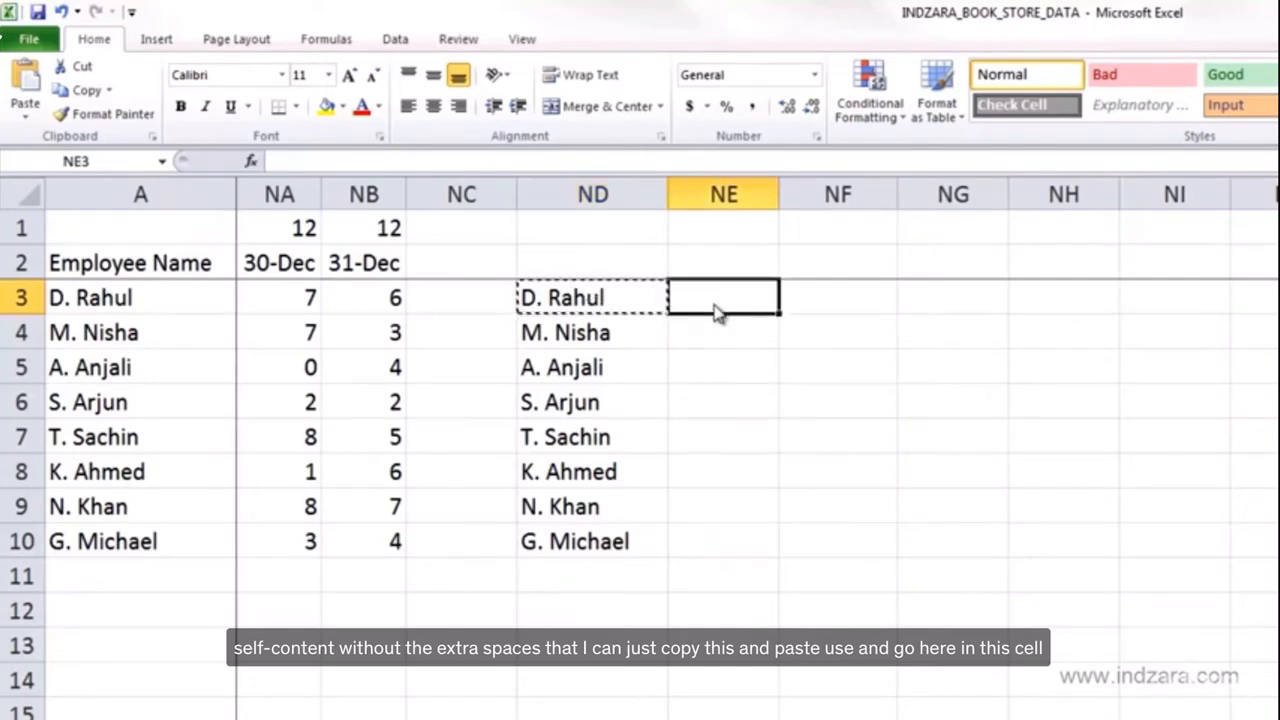
right_click(714, 306)
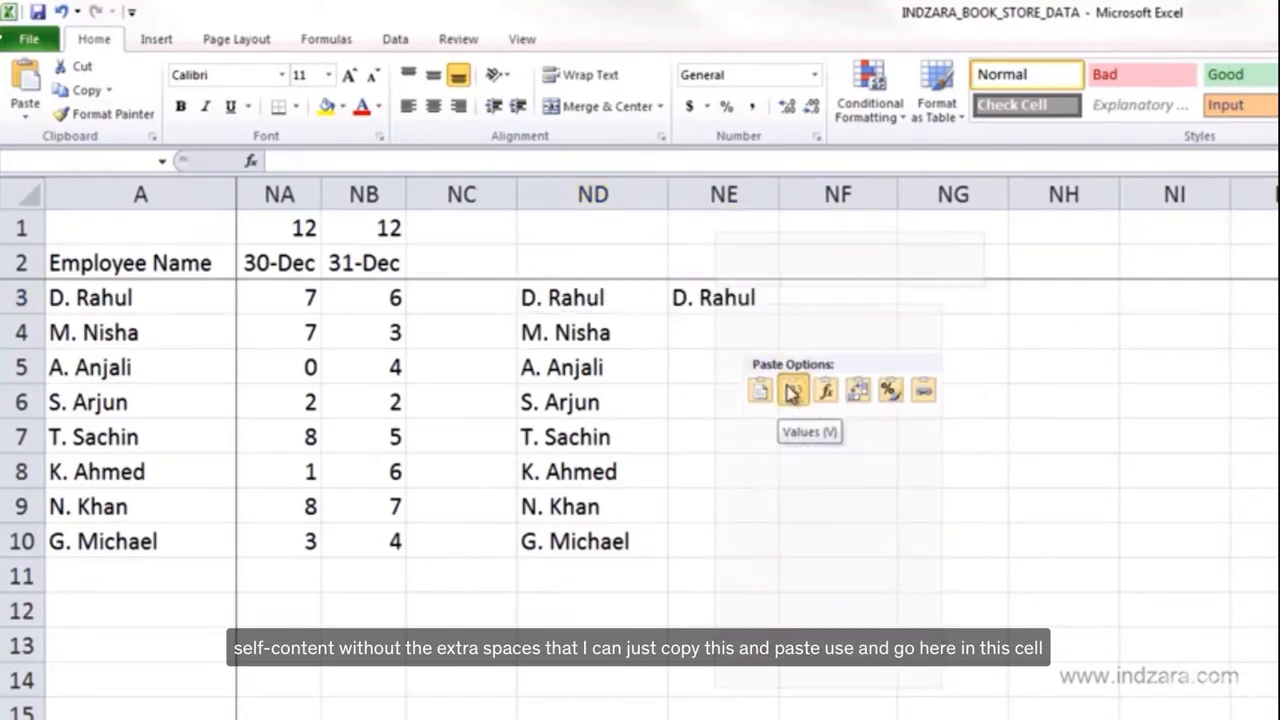
click(790, 392)
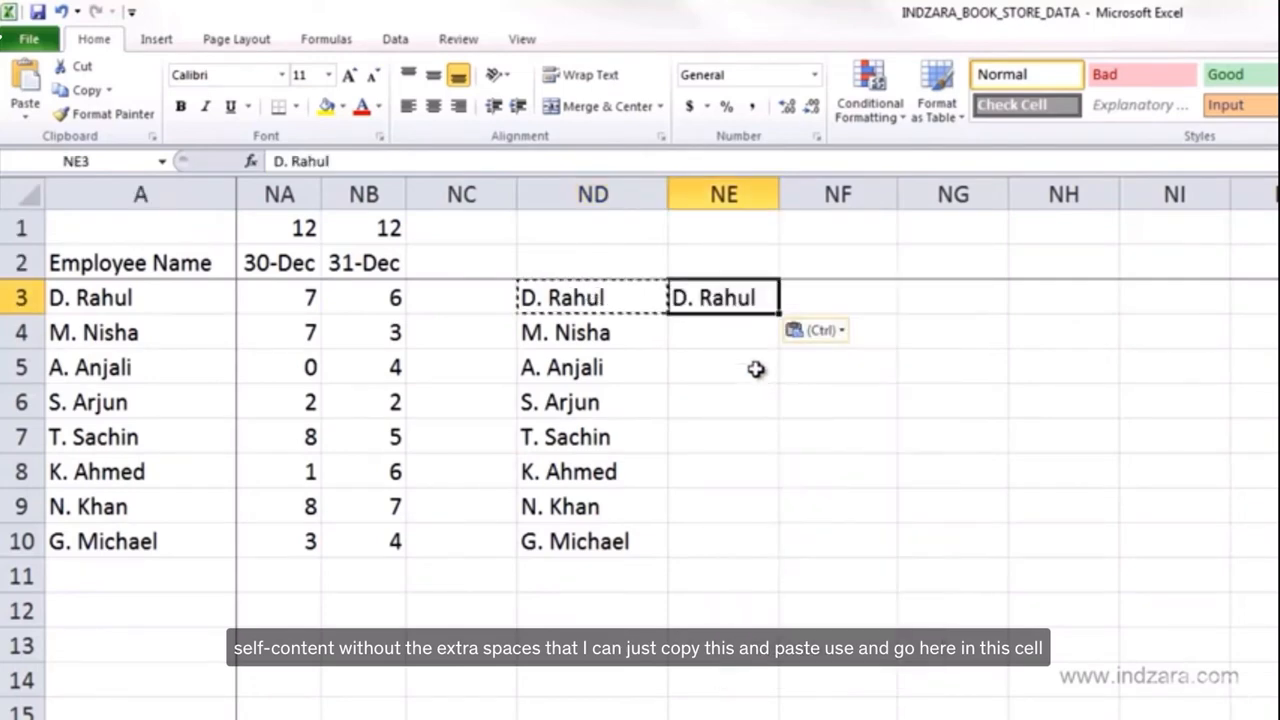
- Compare the contents of NE3 and A3 in the formula bar
click(380, 161)
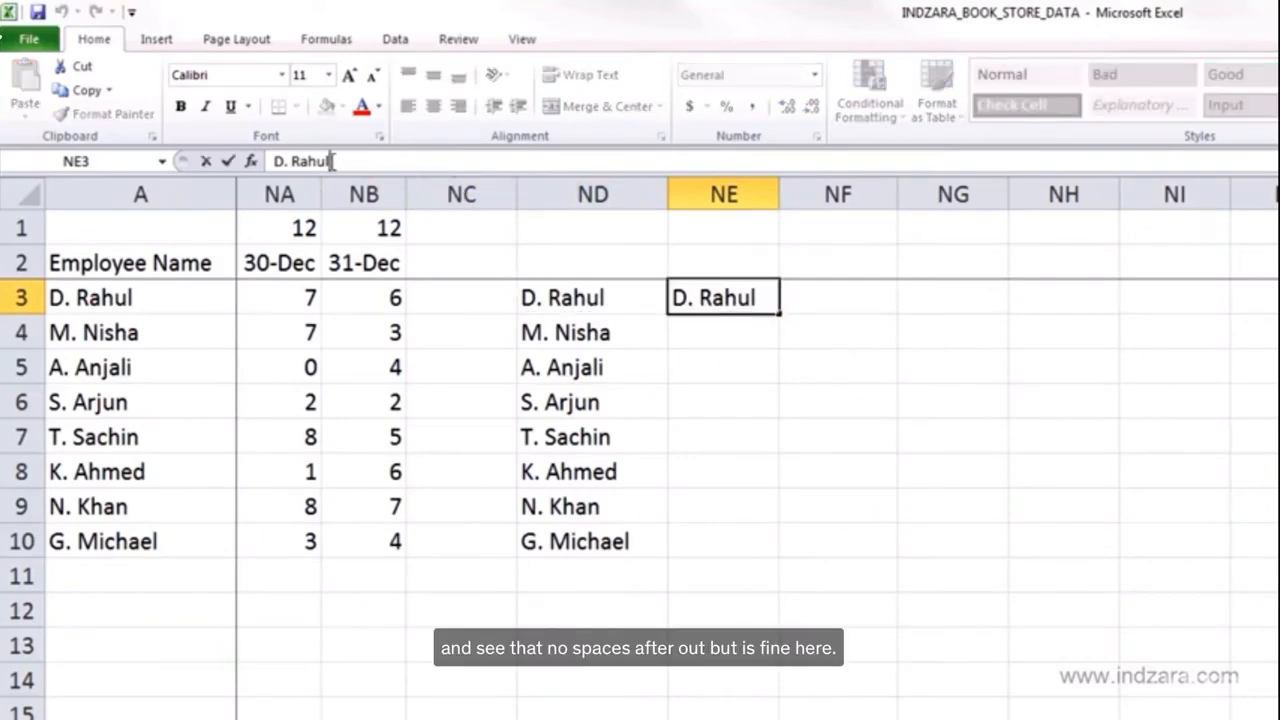
click(214, 294)
click(345, 160)
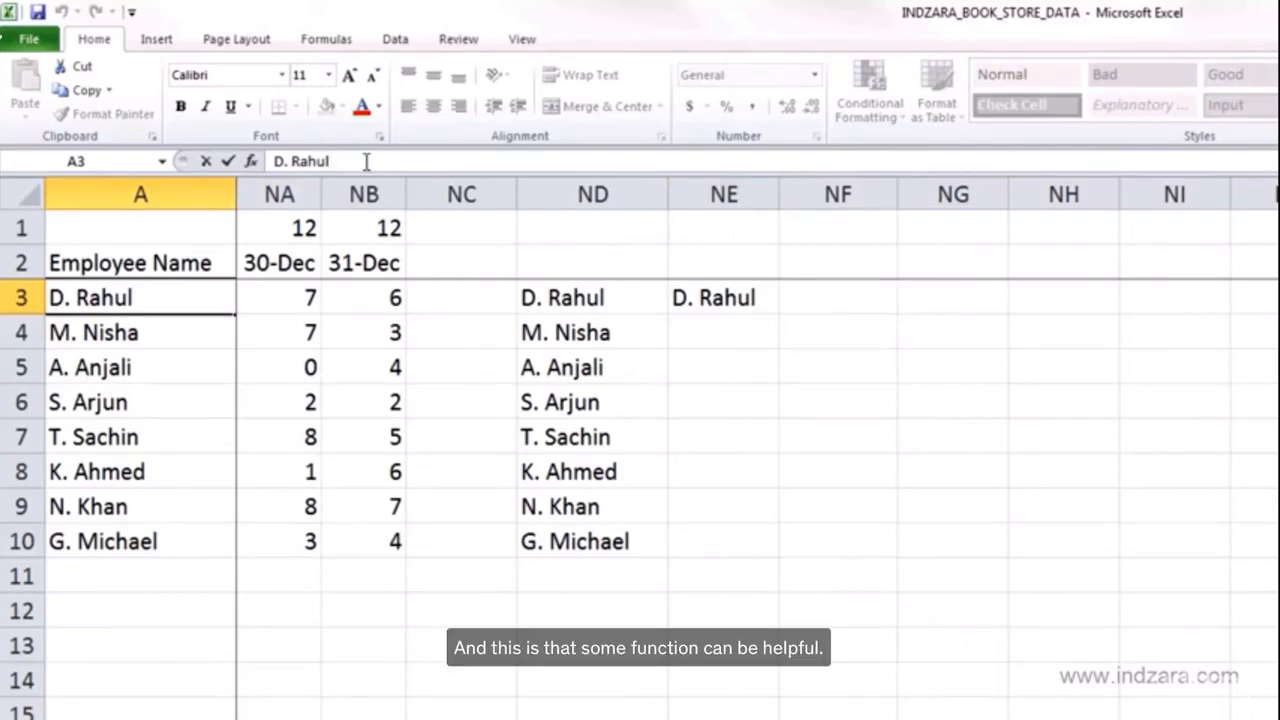
key(Escape)
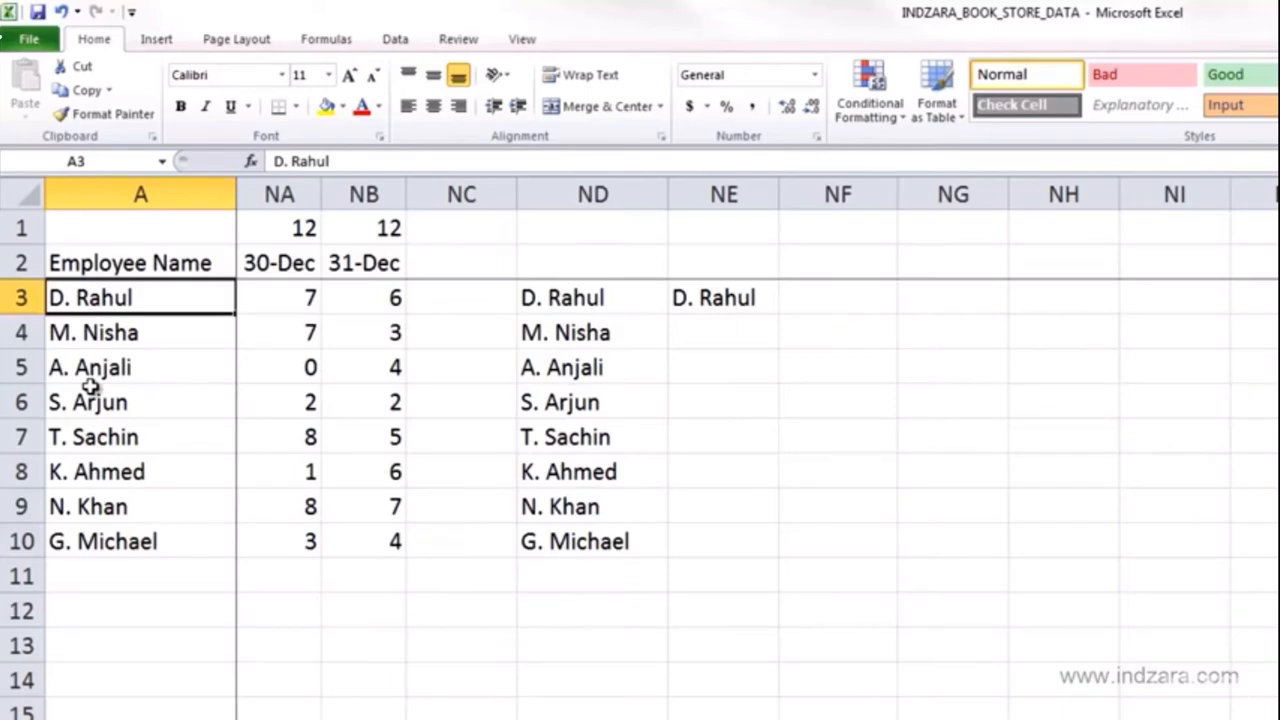
- Clear the pasted name from NE3
click(760, 306)
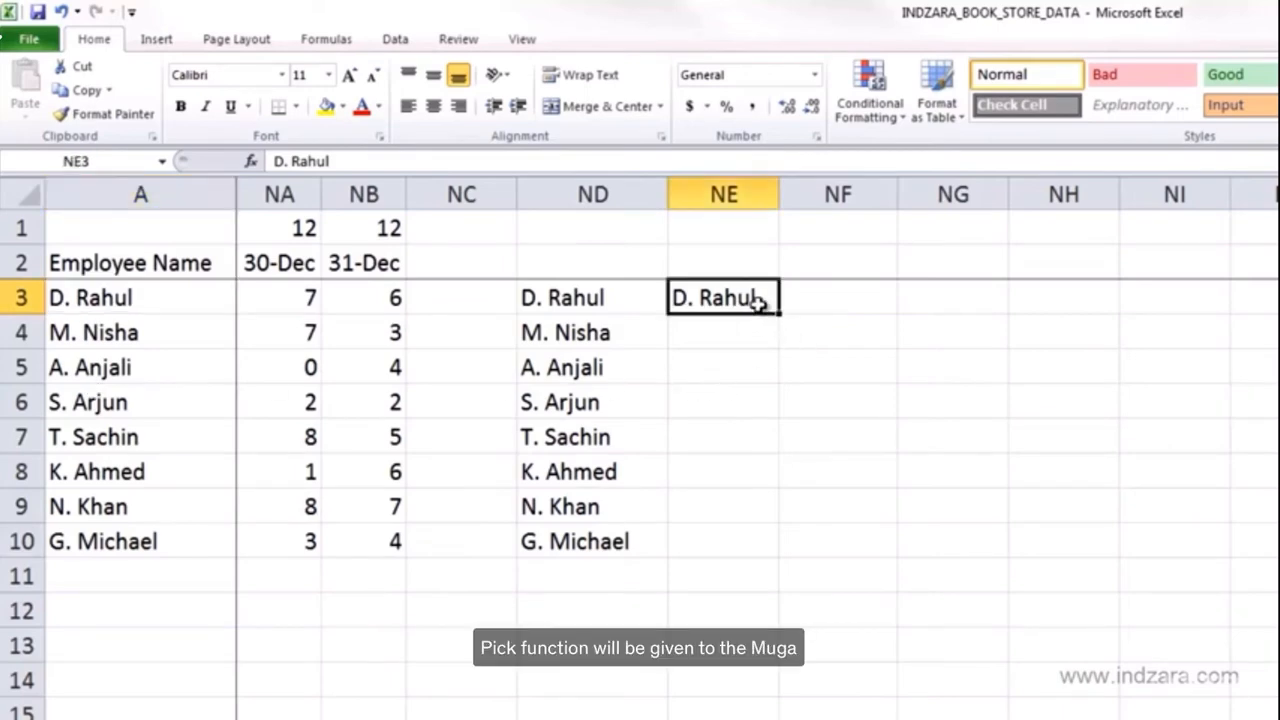
key(Delete)
key(Left)
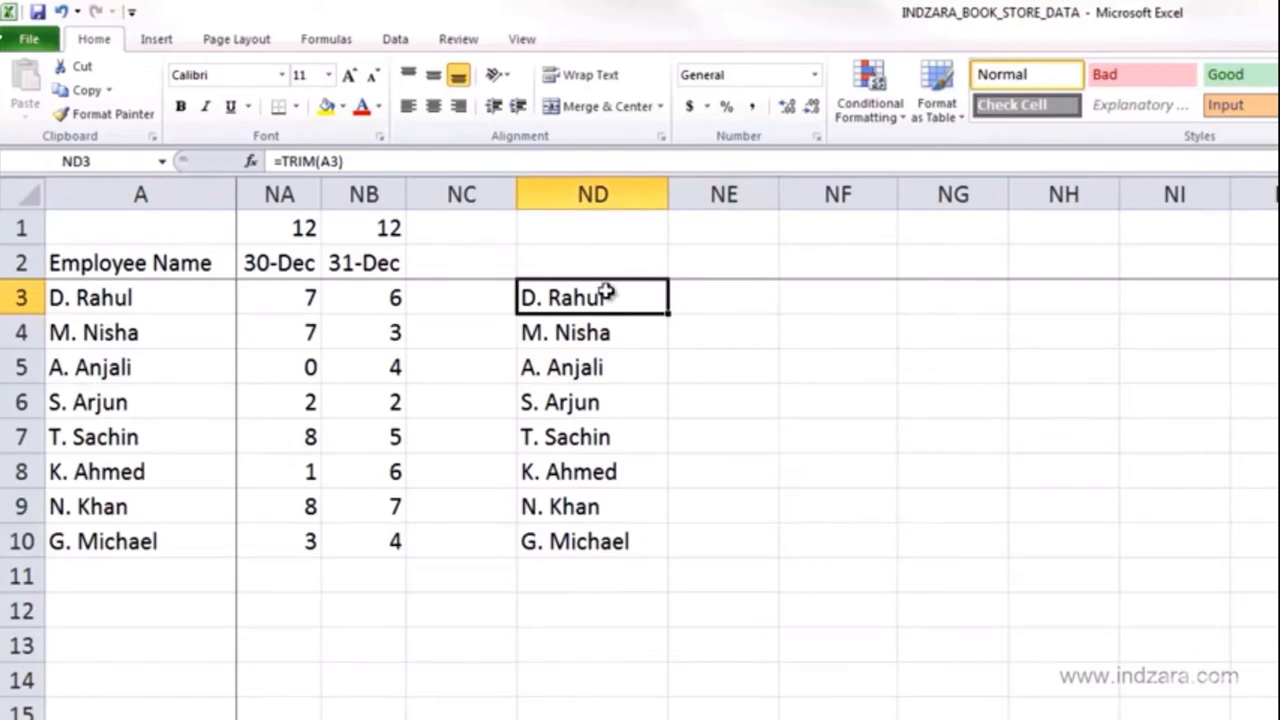
- Clear the TRIM formulas from ND3:ND10
drag(600, 294, 612, 530)
key(Delete)
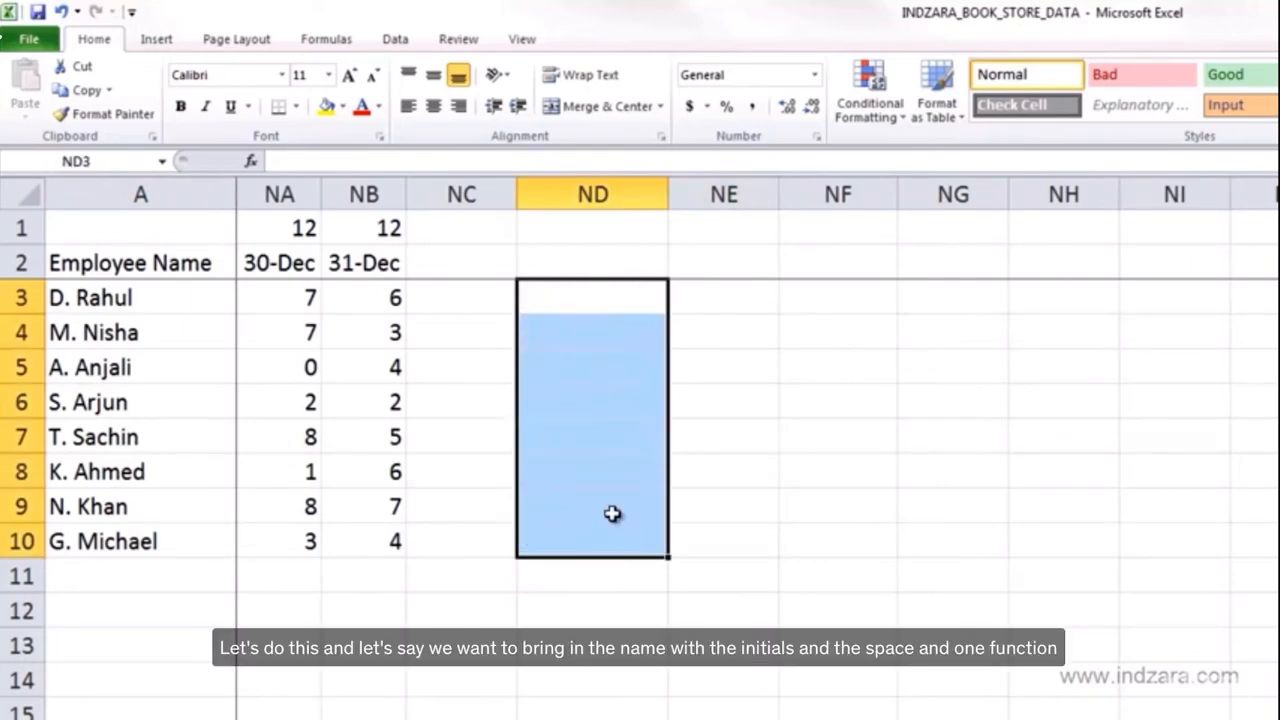
- Enter the formula =RIGHT(A3,5) in ND3
click(603, 294)
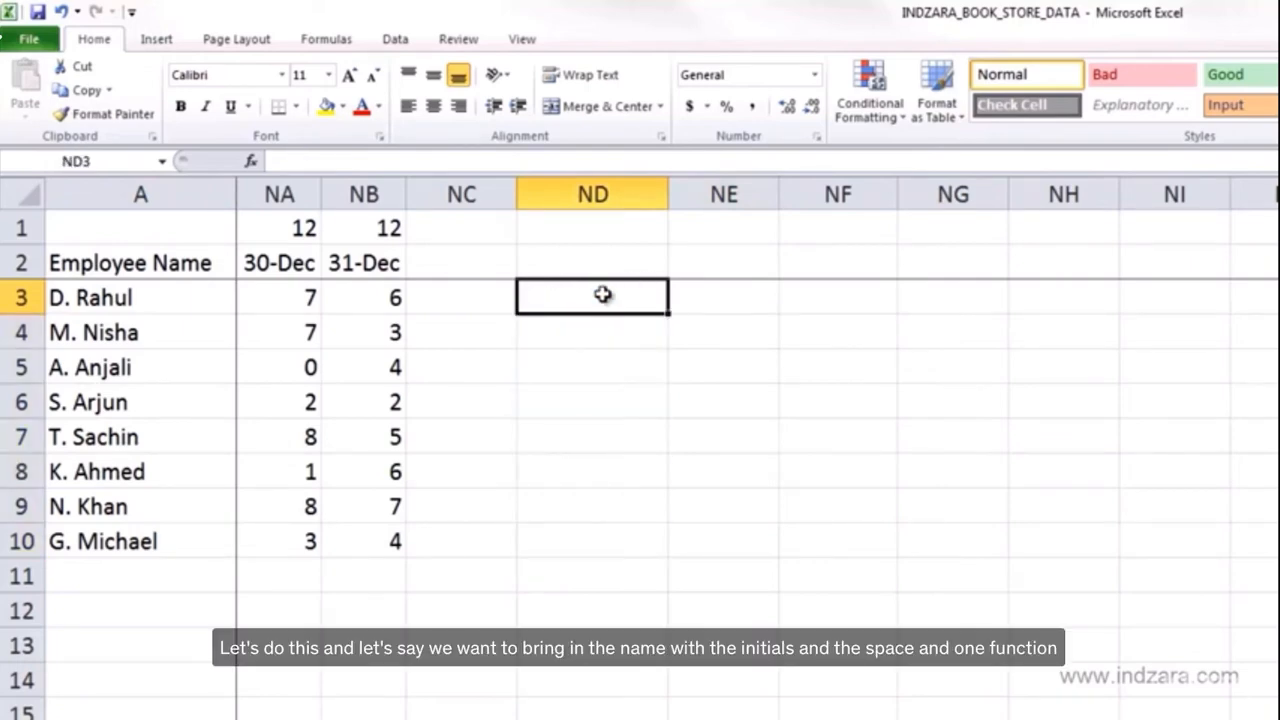
text(=)
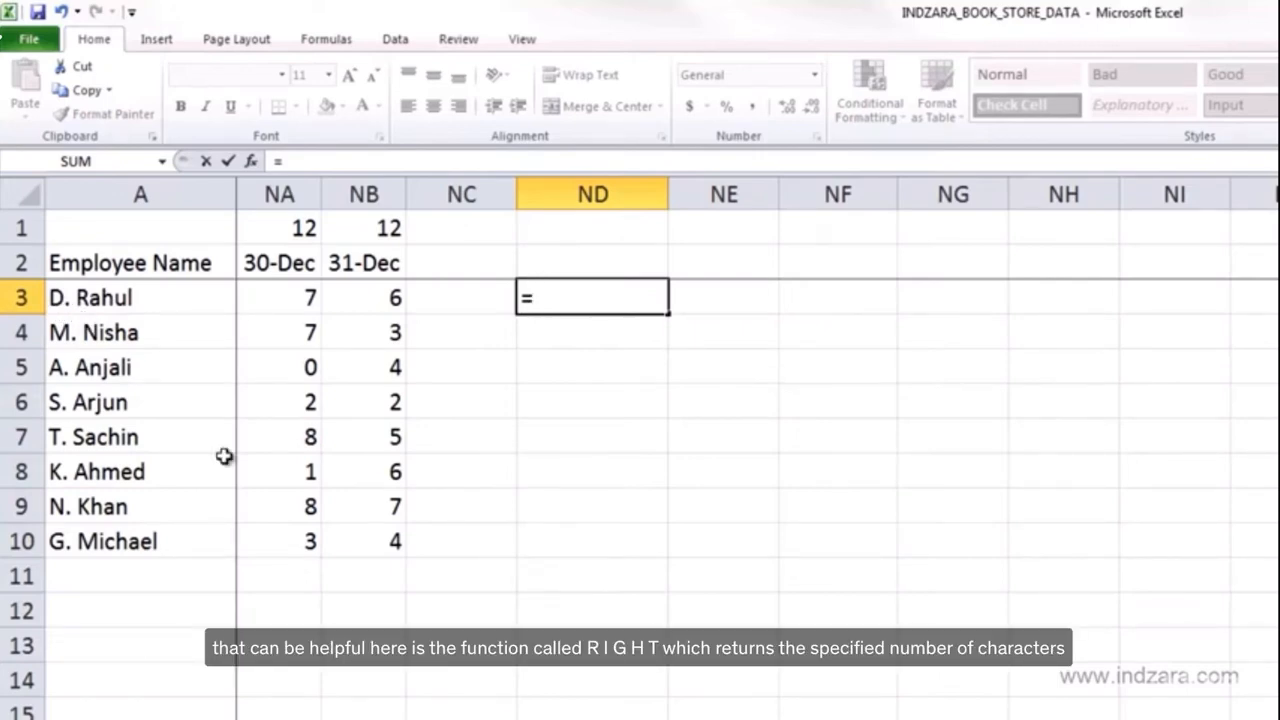
text(RI)
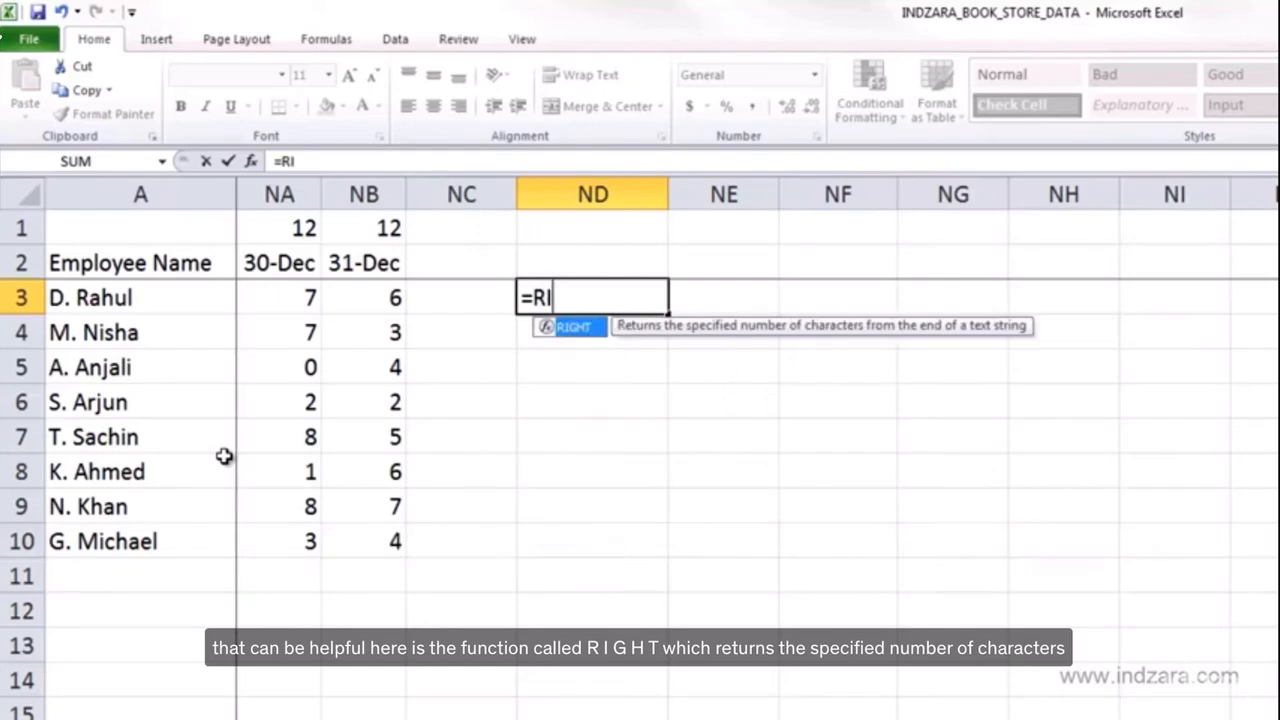
text(GHT)
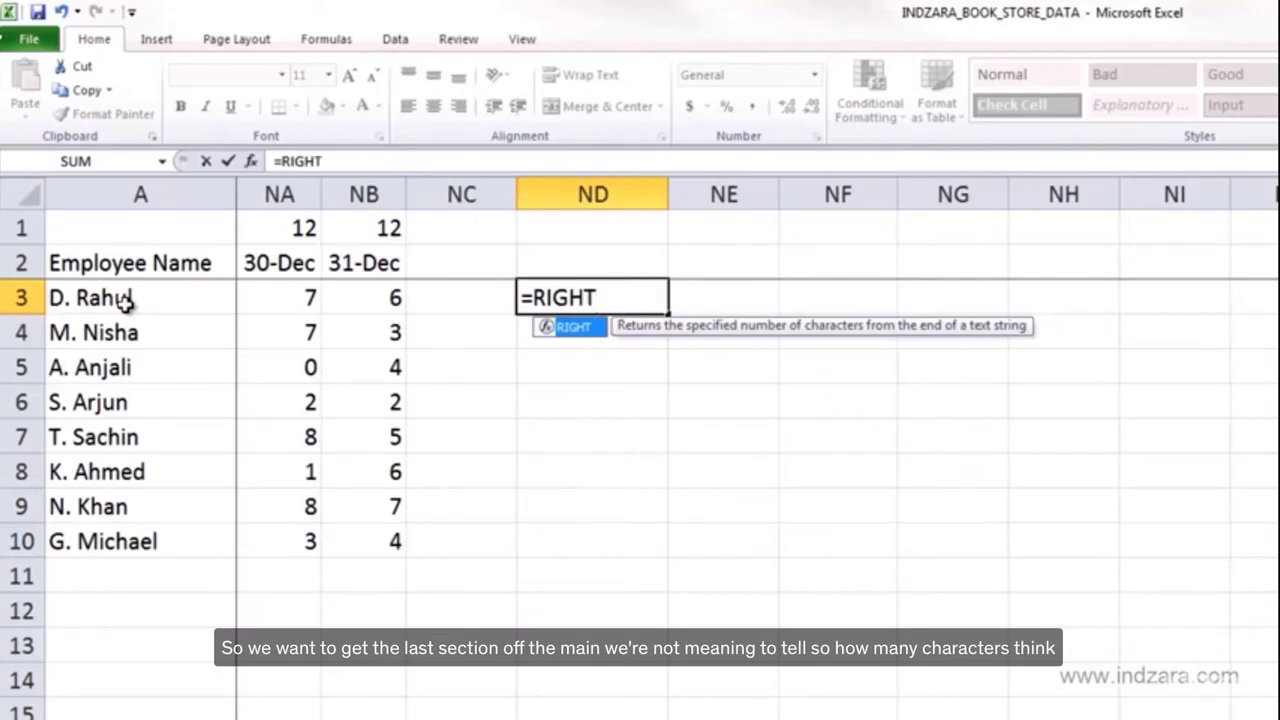
text(()
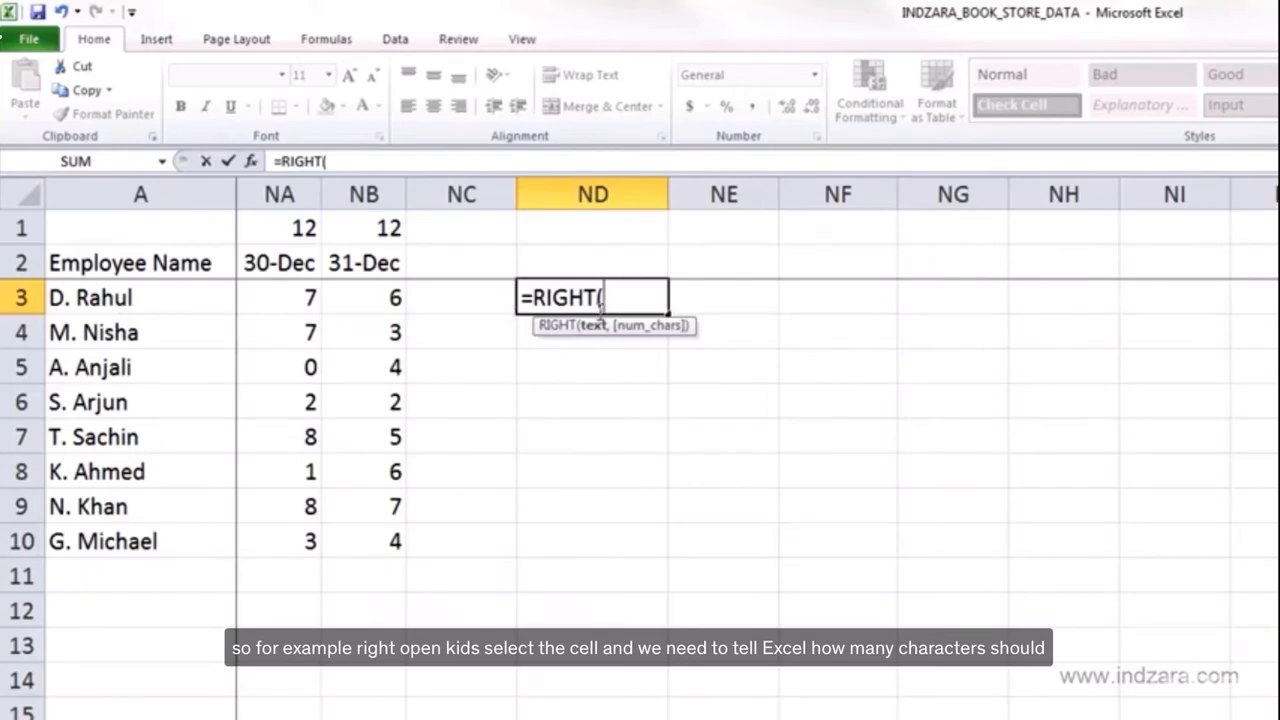
click(186, 297)
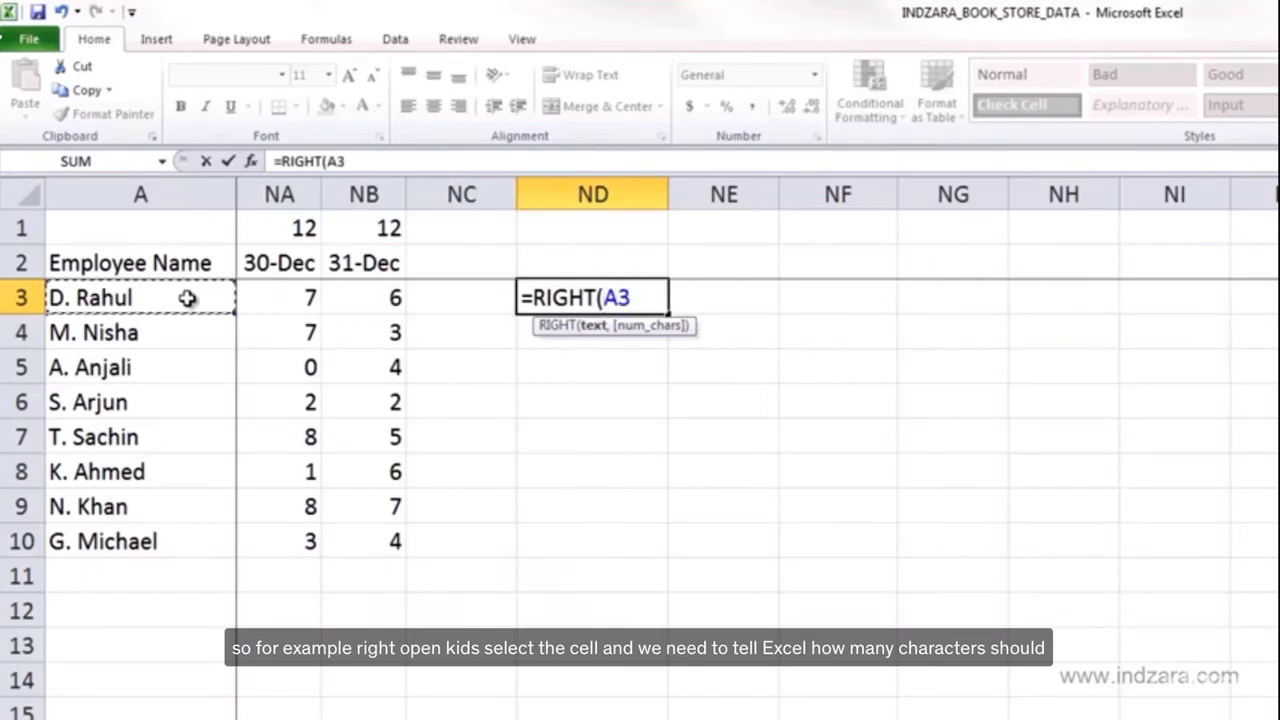
text(,)
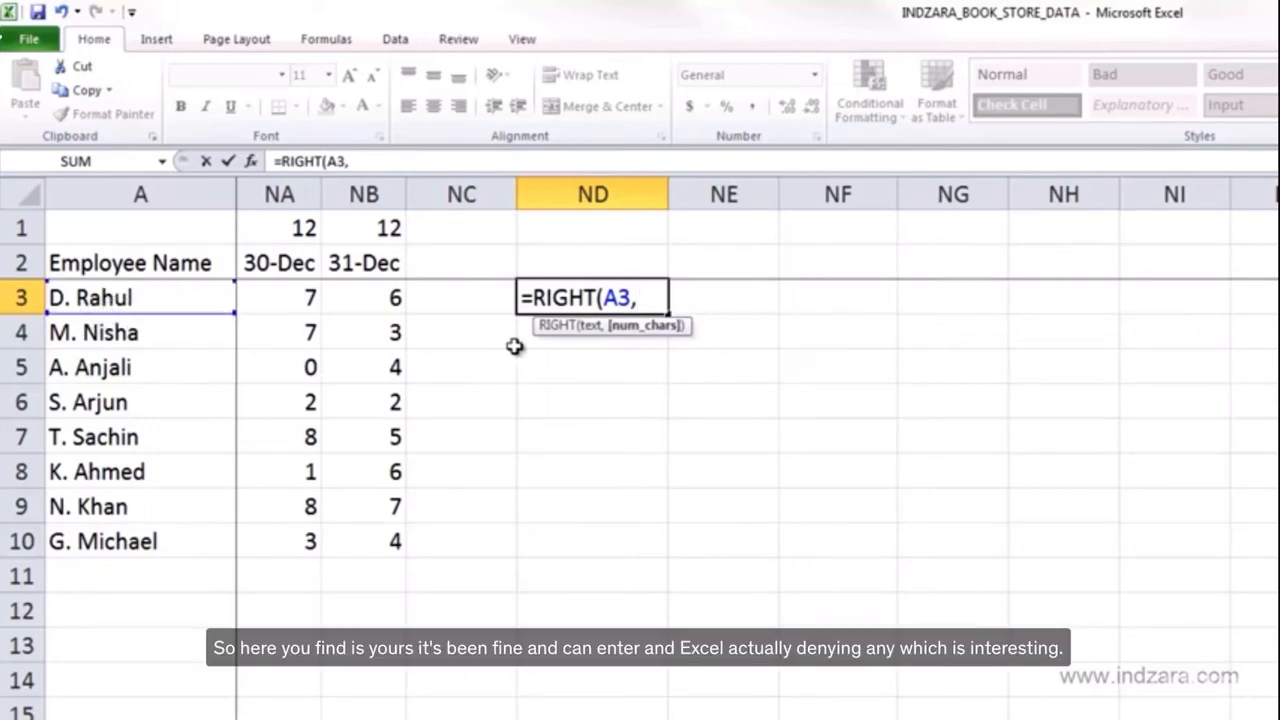
text(5))
key(Return)
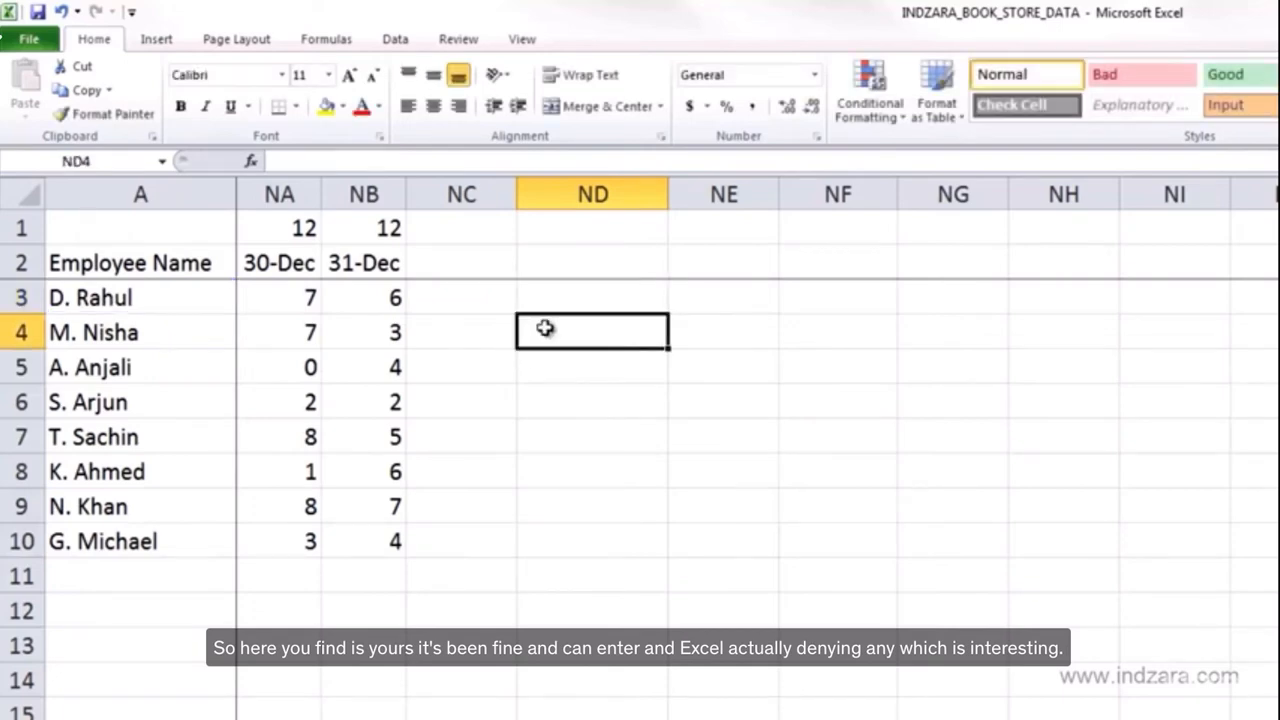
- Reopen the RIGHT formula in ND3 and re-enter it unchanged
click(567, 304)
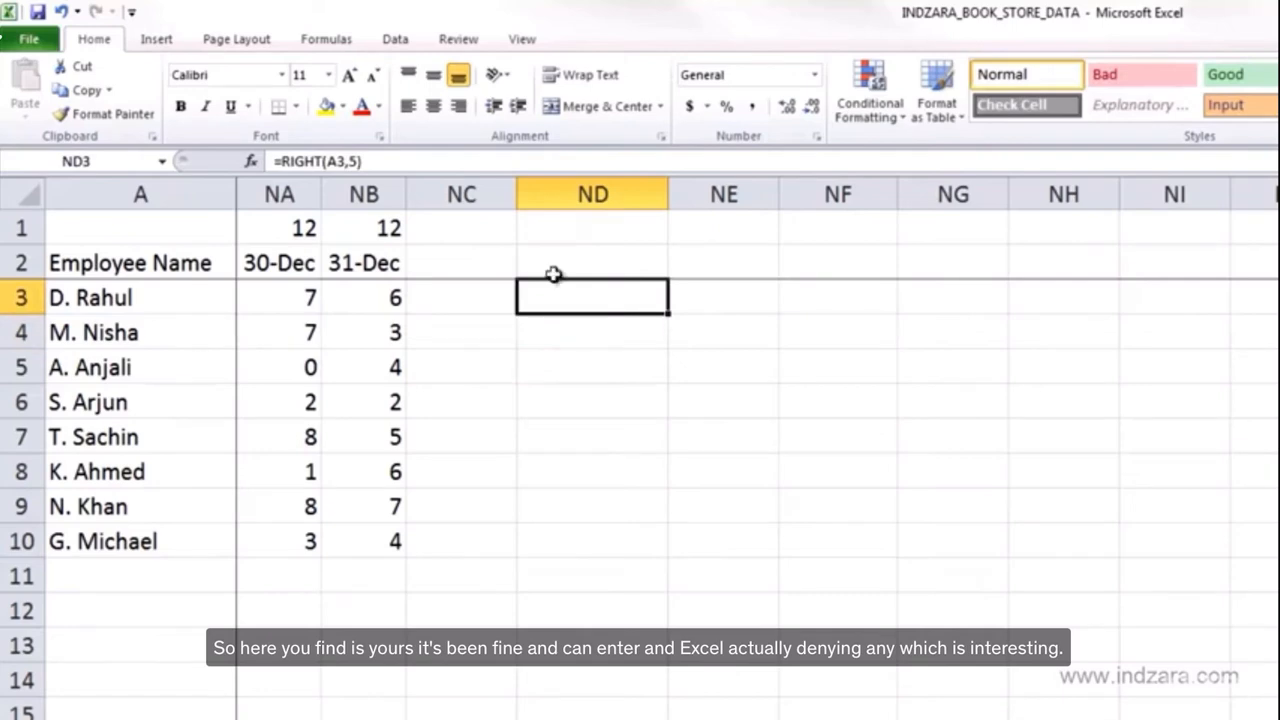
click(357, 161)
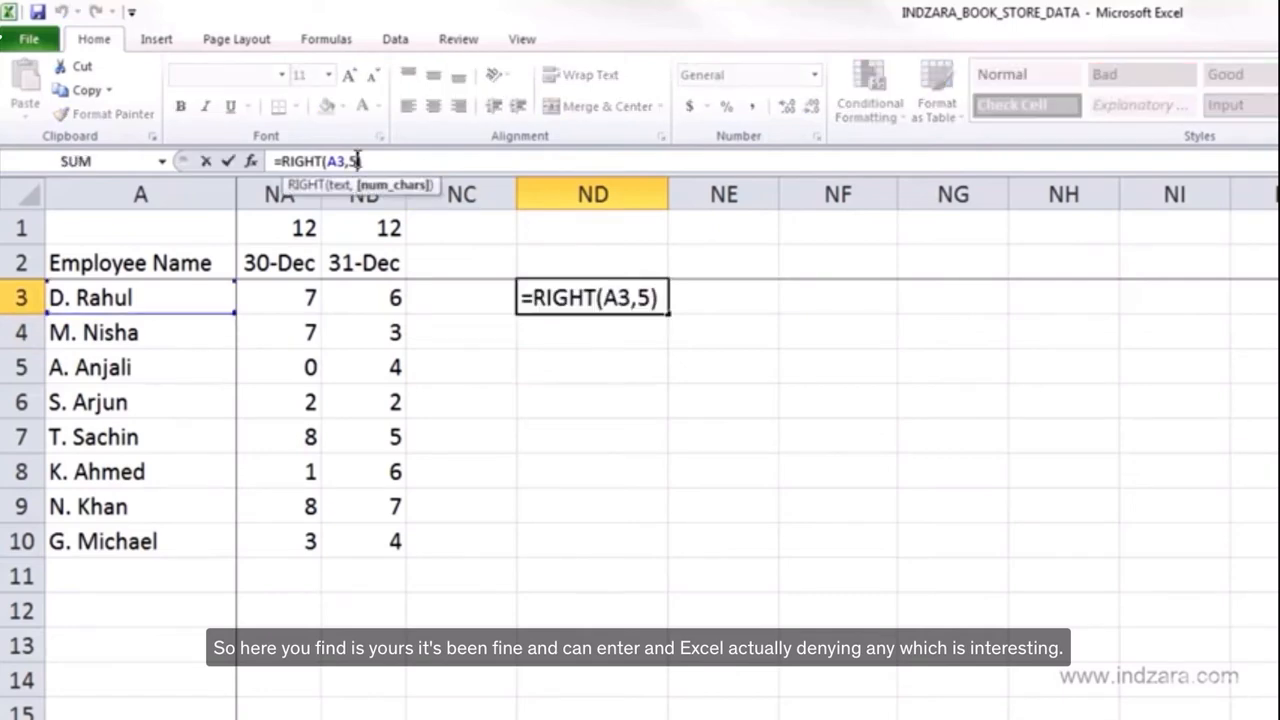
key(Return)
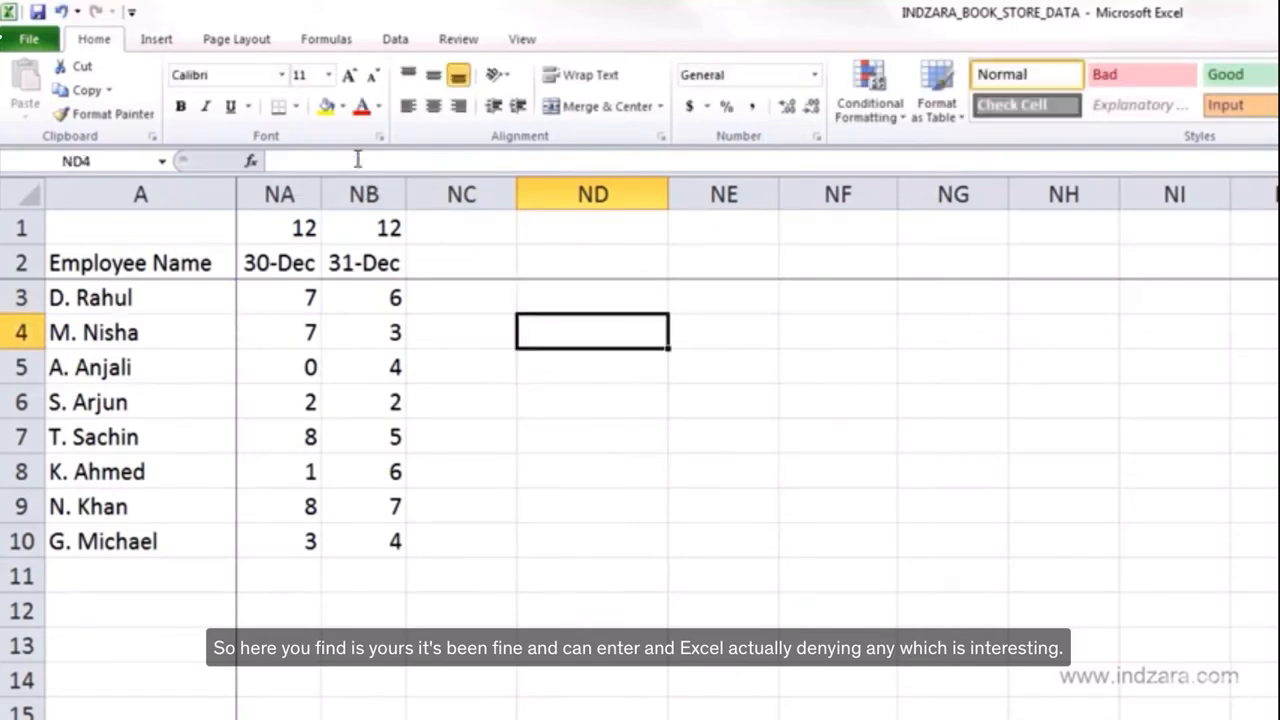
key(Up)
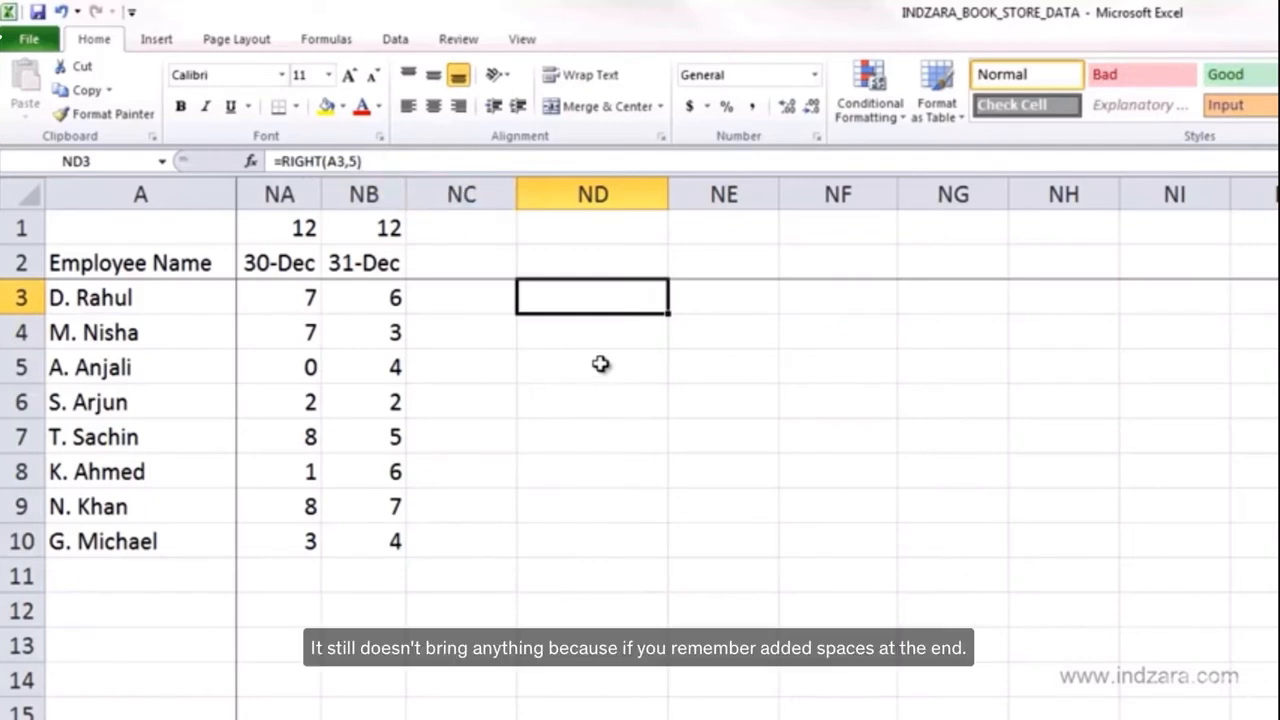
- Delete the trailing spaces after the name in A3
click(155, 308)
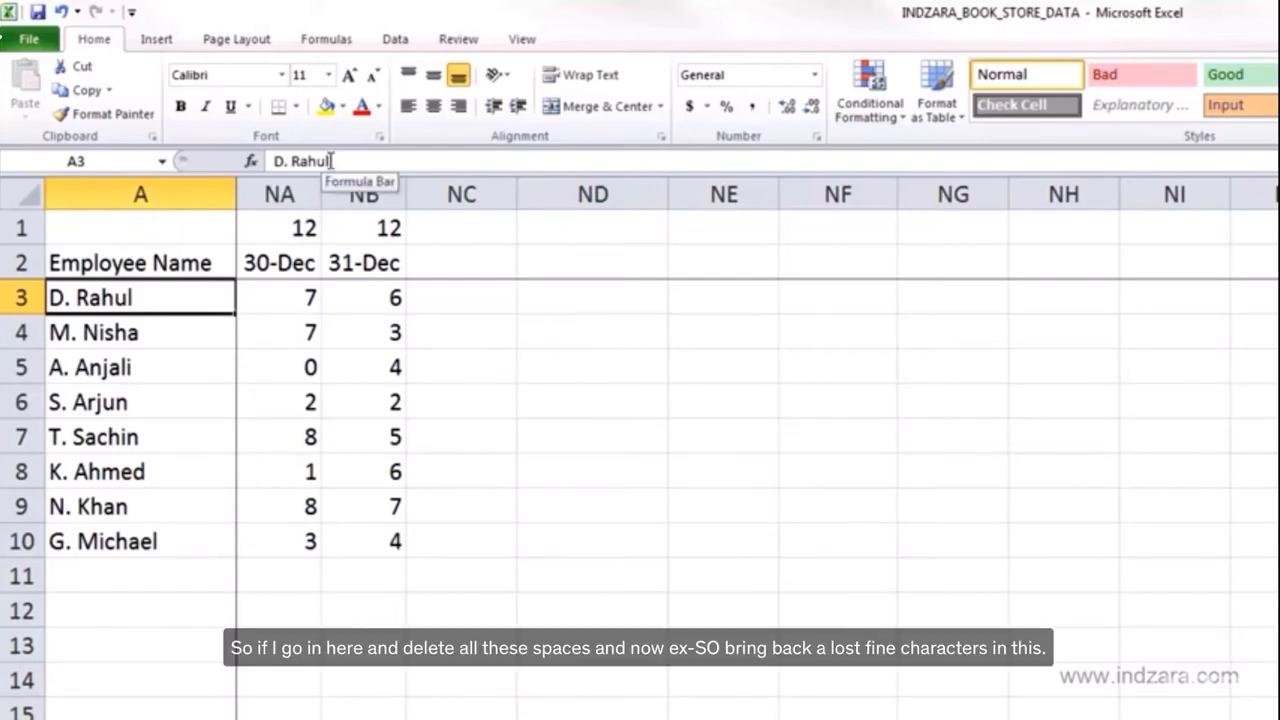
drag(331, 161, 453, 162)
key(Delete)
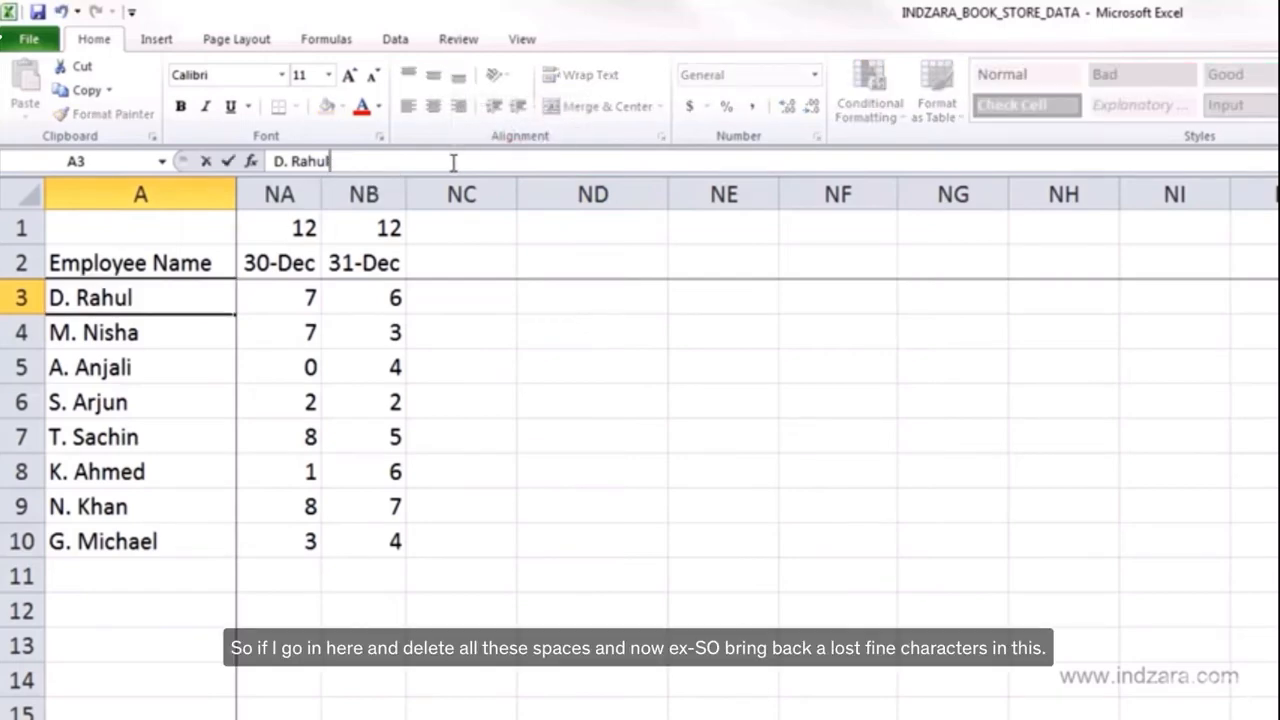
key(Return)
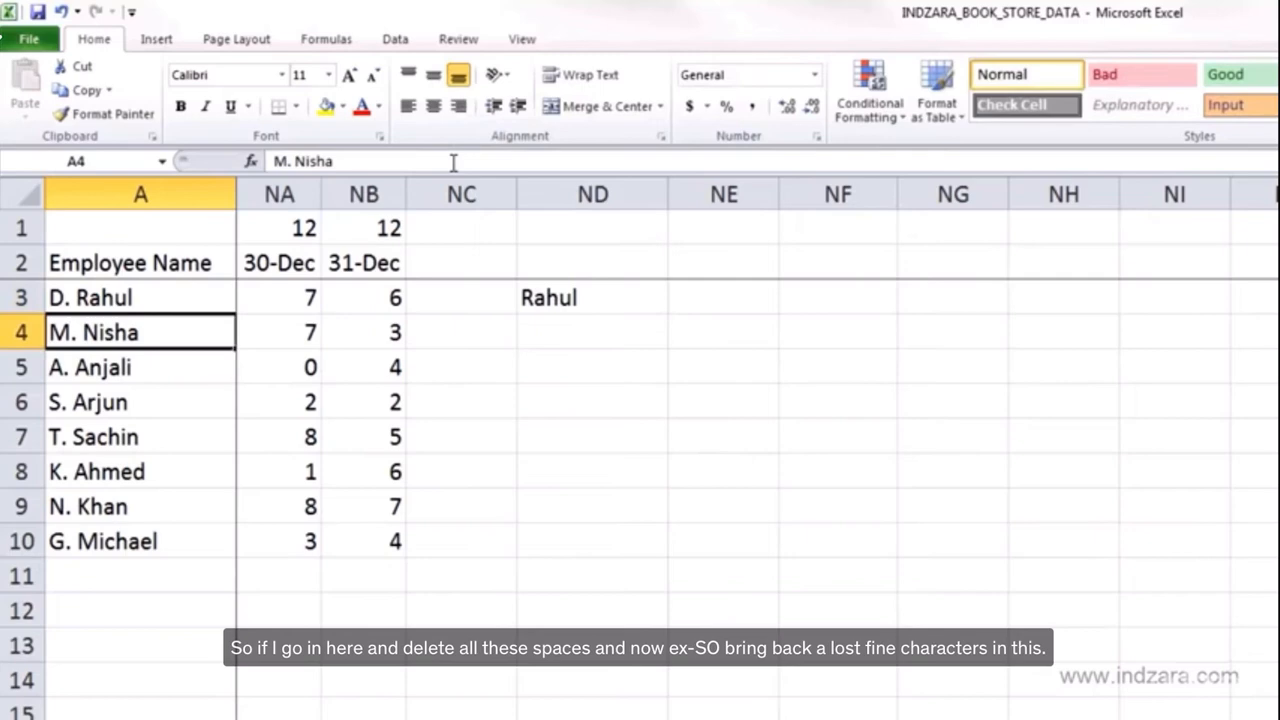
- Fill the RIGHT formula from ND3 down to ND10
click(543, 299)
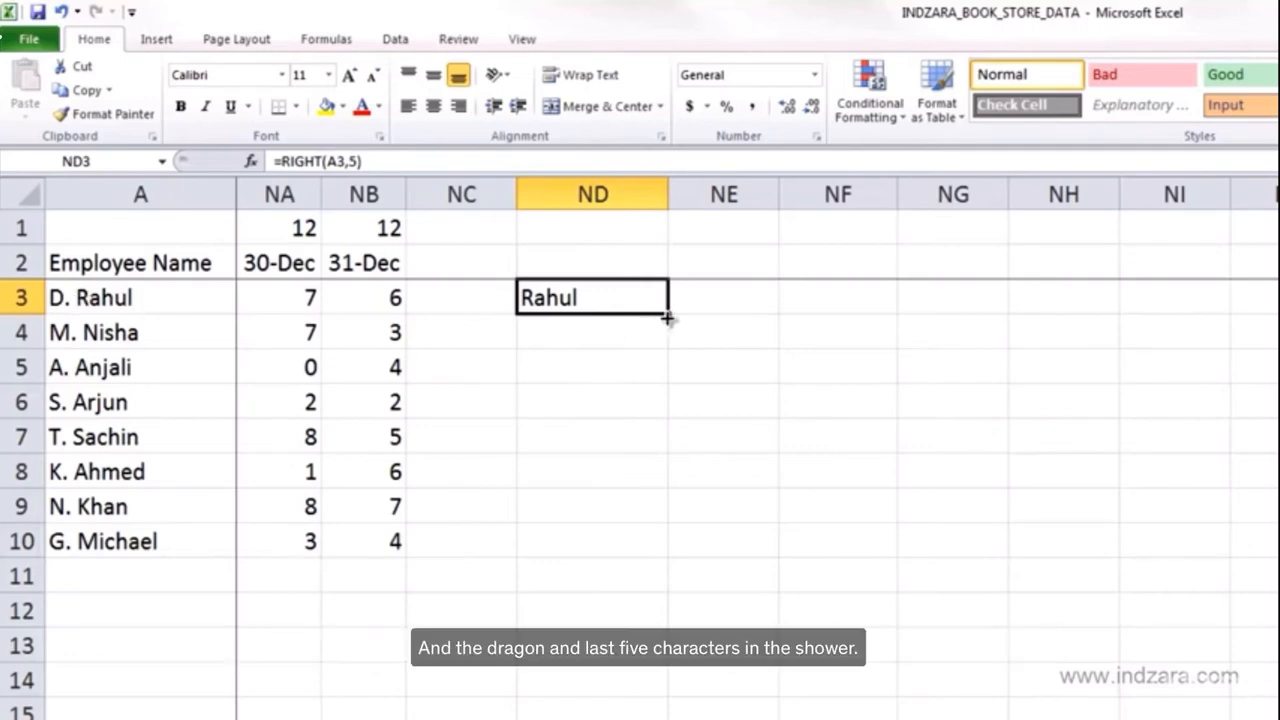
drag(669, 315, 654, 555)
click(563, 334)
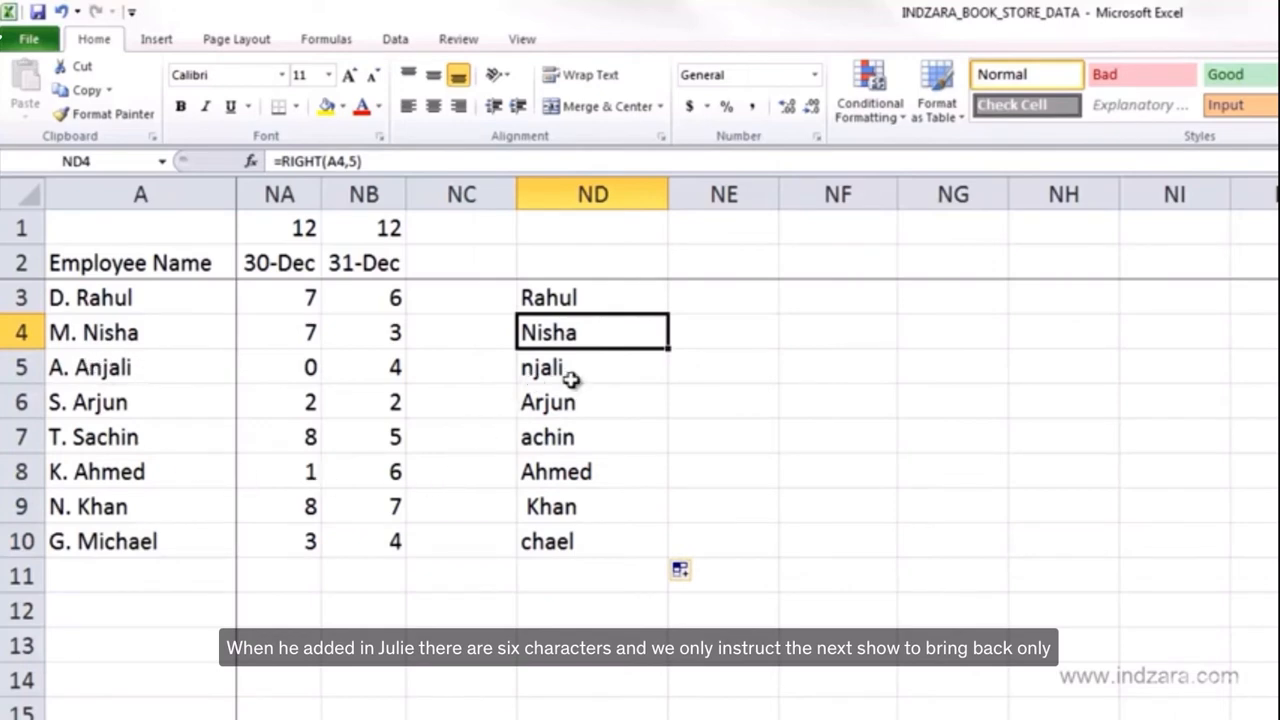
- Inspect the RIGHT formulas in ND3 and ND5
click(617, 303)
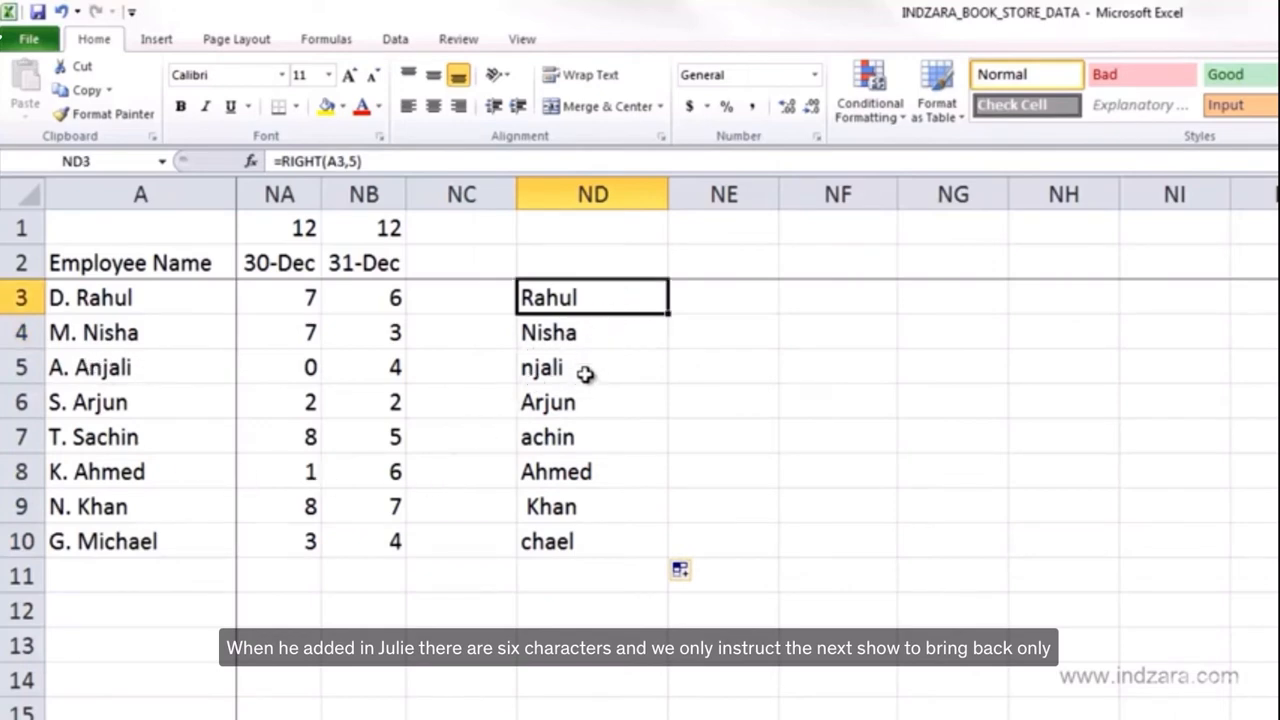
click(585, 373)
click(360, 161)
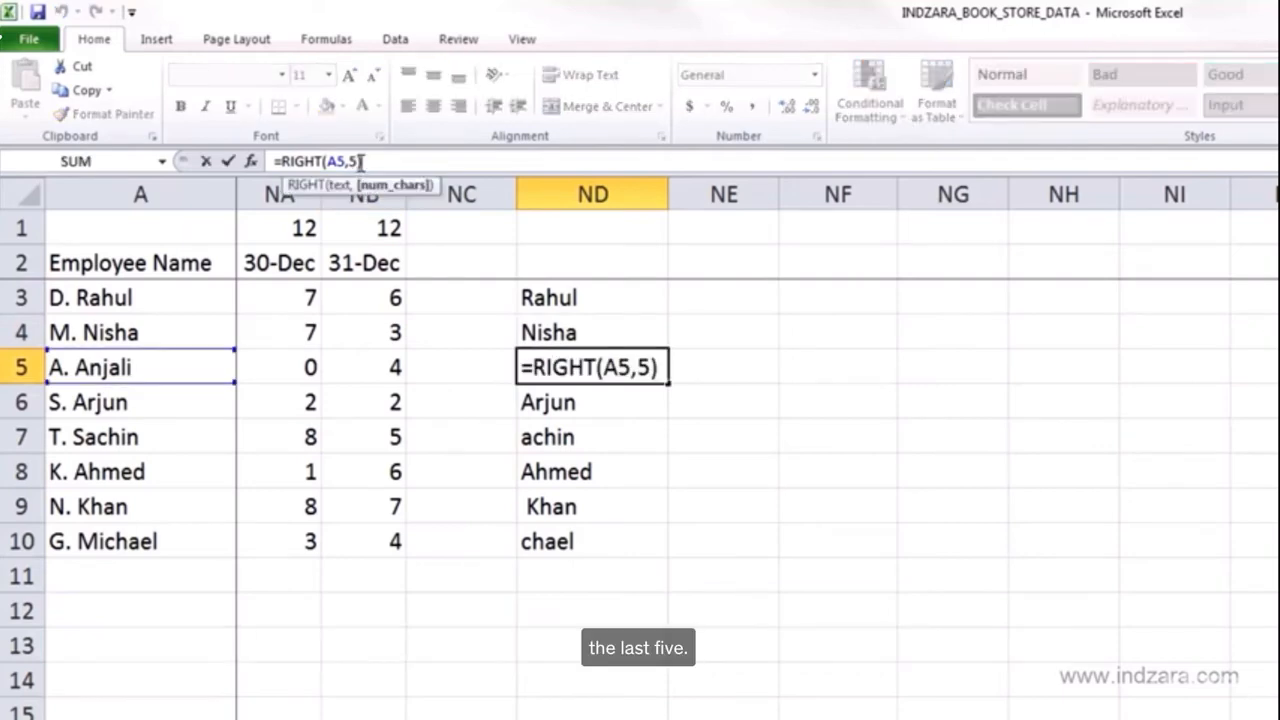
key(Escape)
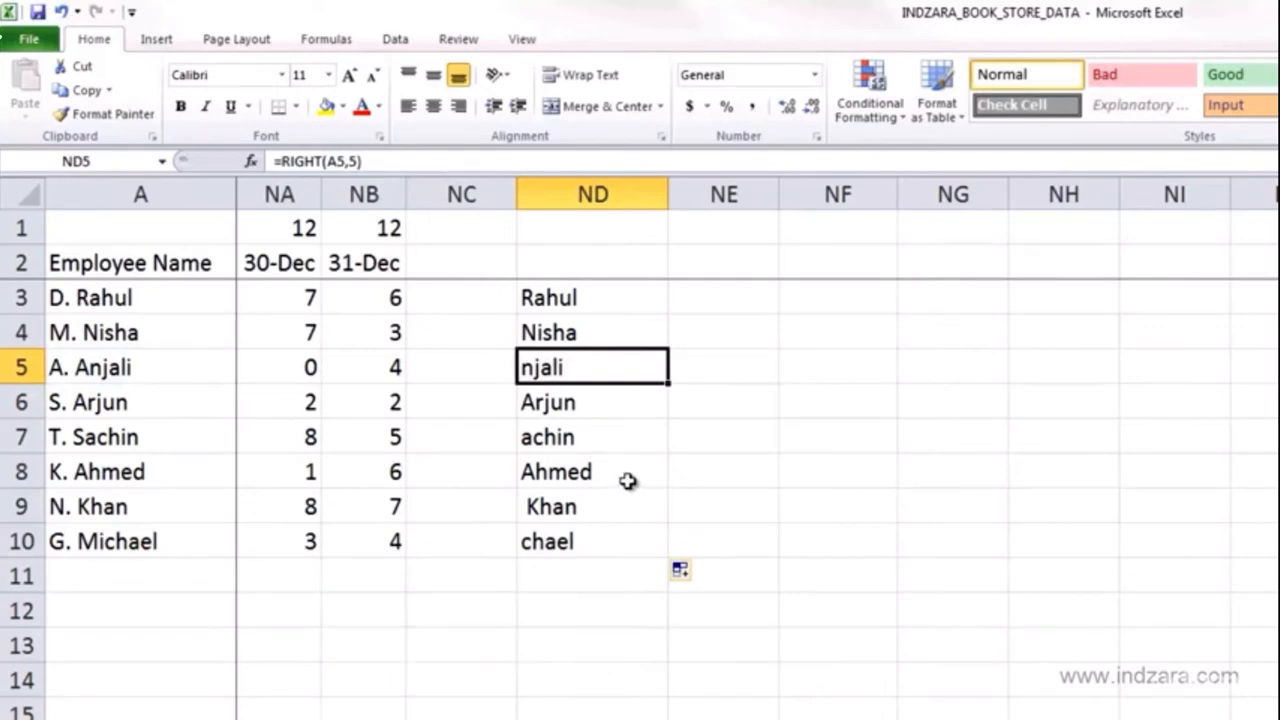
- Change the formula in ND3 to =LEFT(A3,5)
click(586, 300)
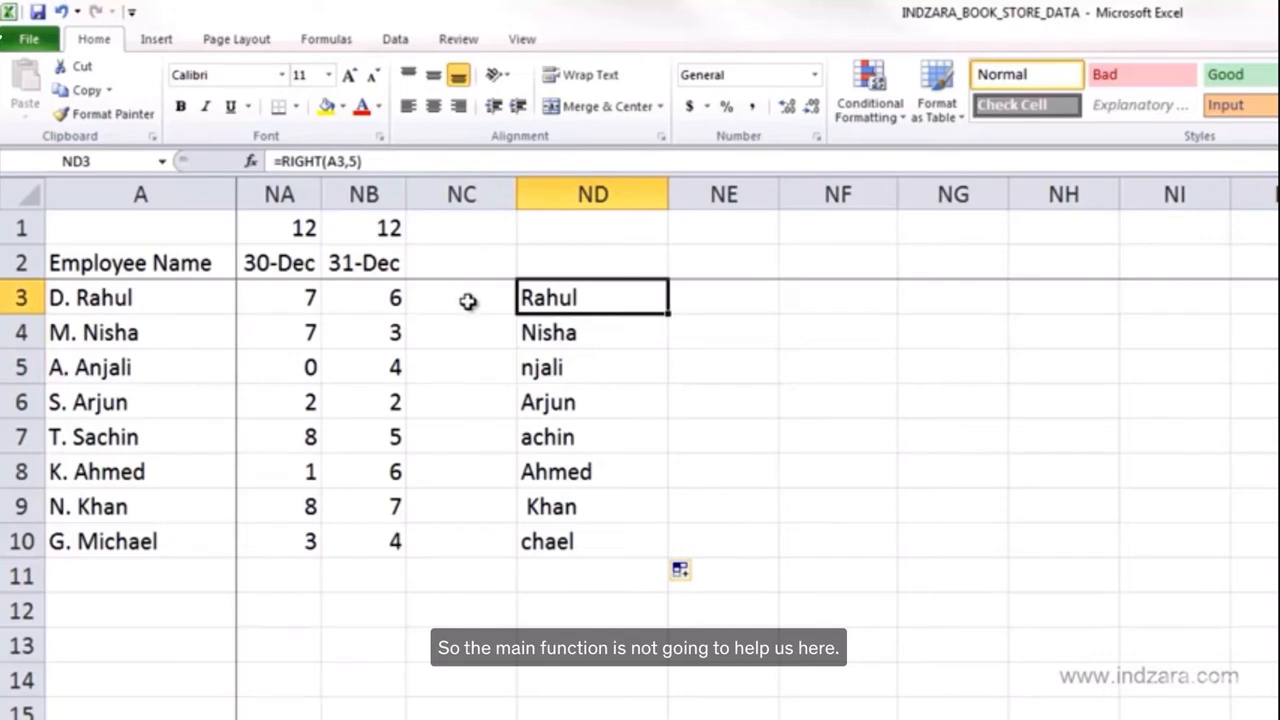
click(322, 161)
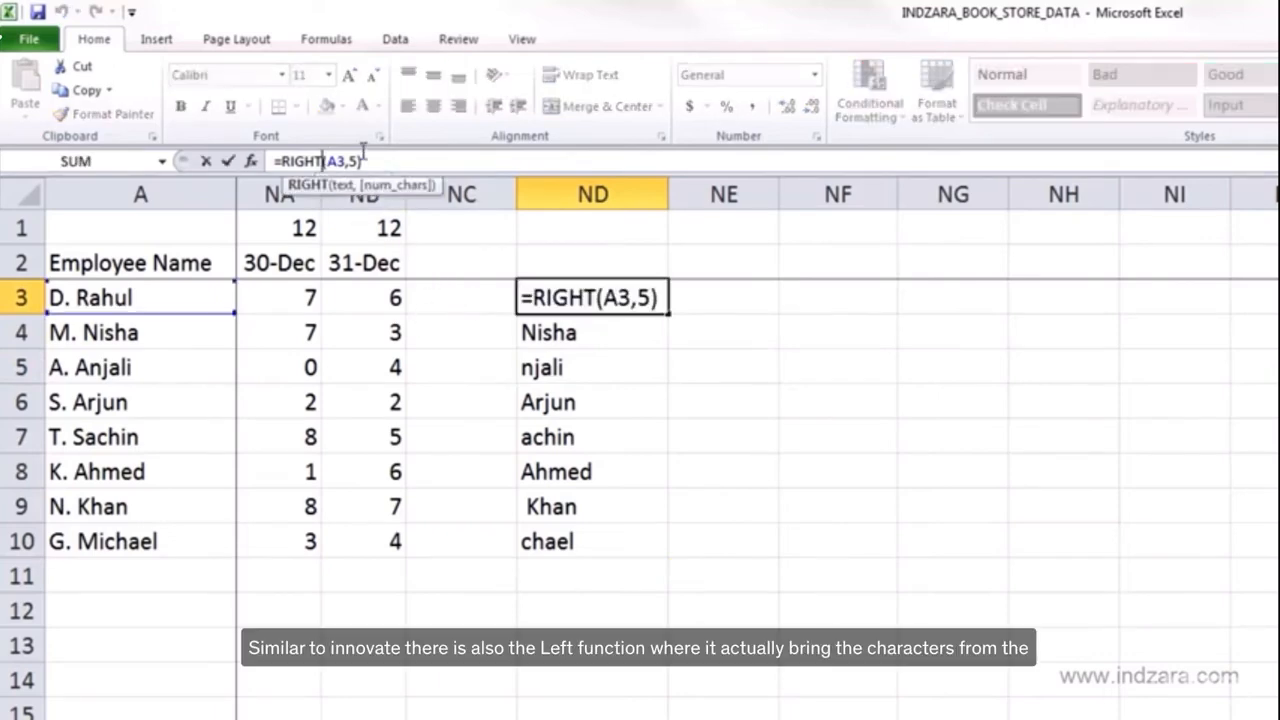
key(BackSpace)
key(BackSpace)
key(BackSpace)
key(BackSpace)
key(BackSpace)
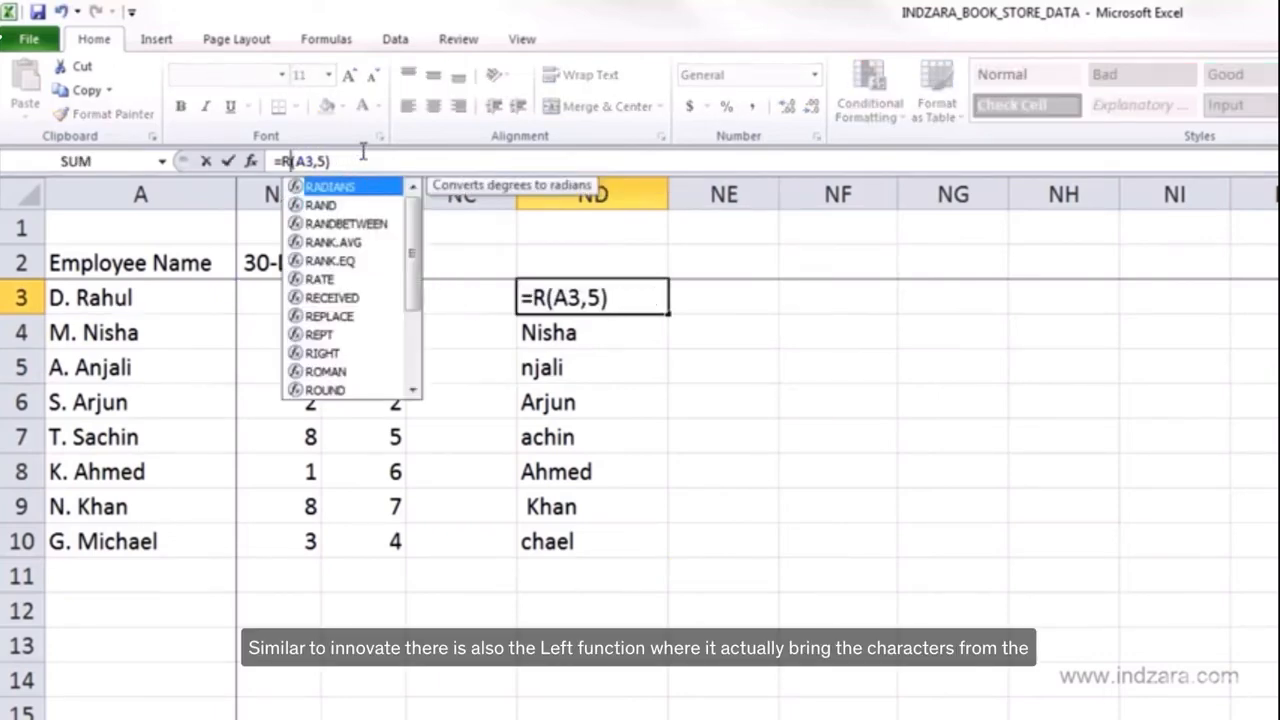
text(LEFT)
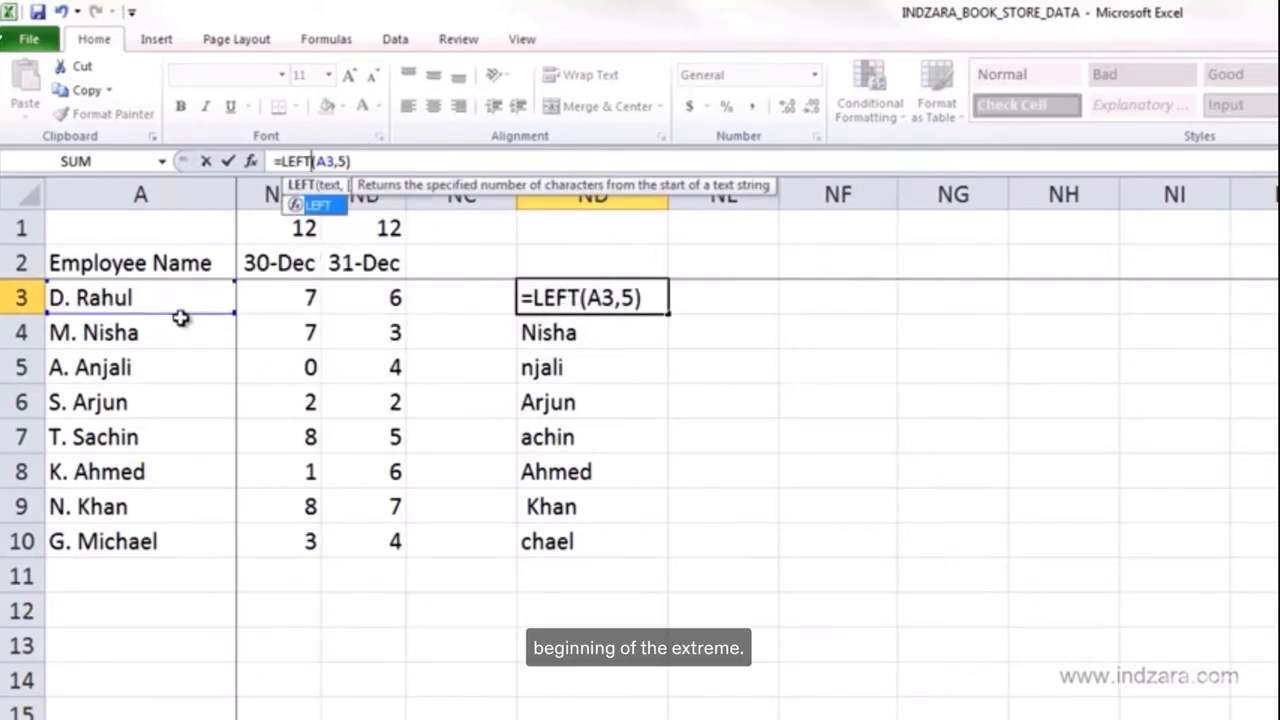
key(Return)
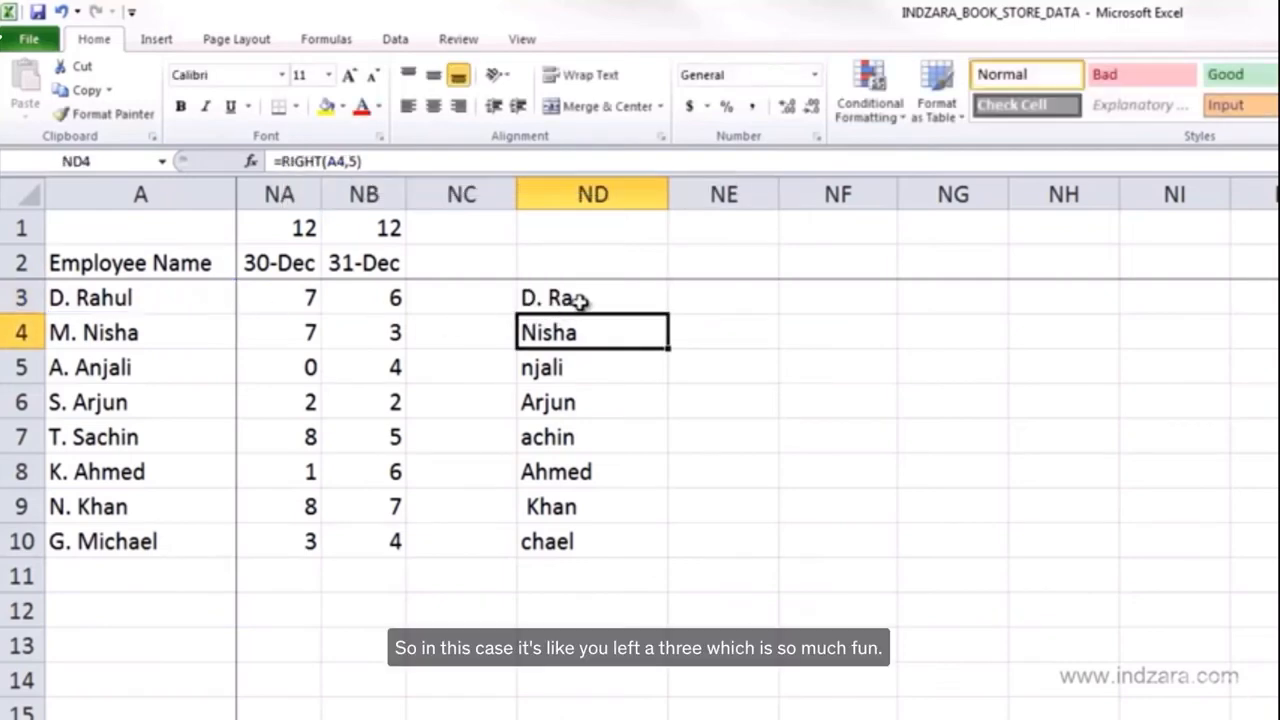
- Fill the LEFT formula from ND3 down to ND10
click(582, 296)
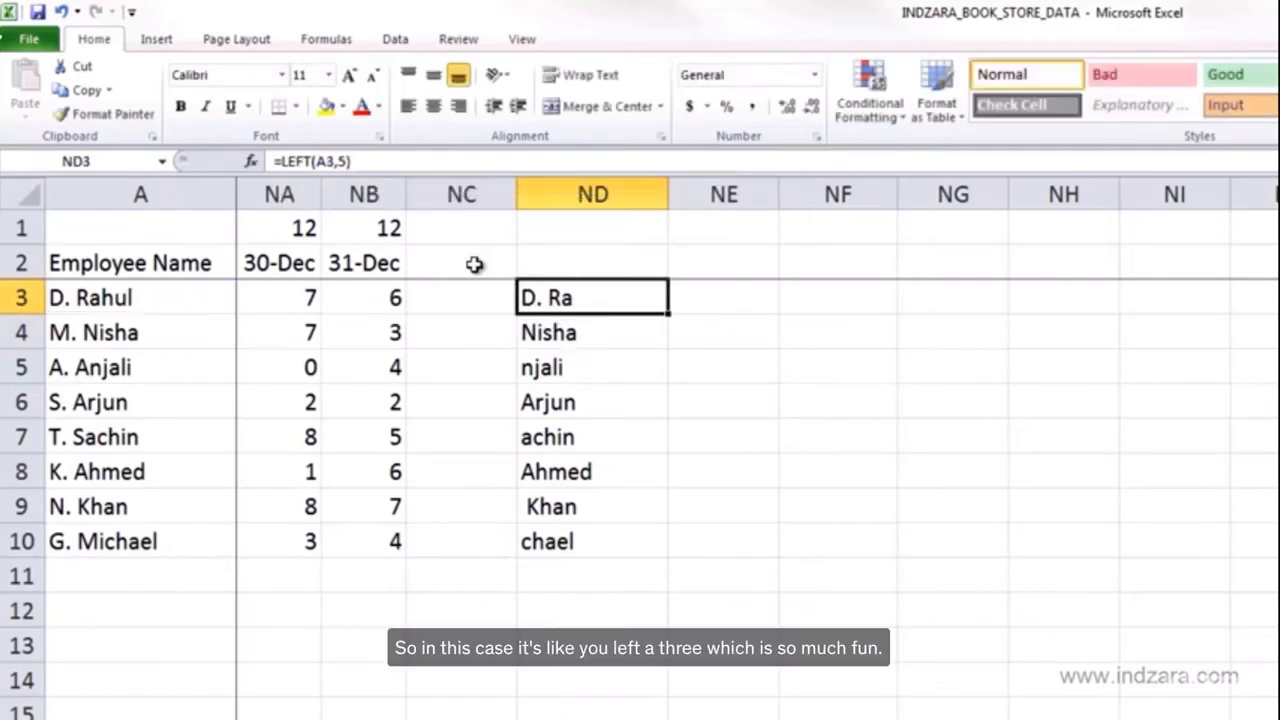
click(312, 162)
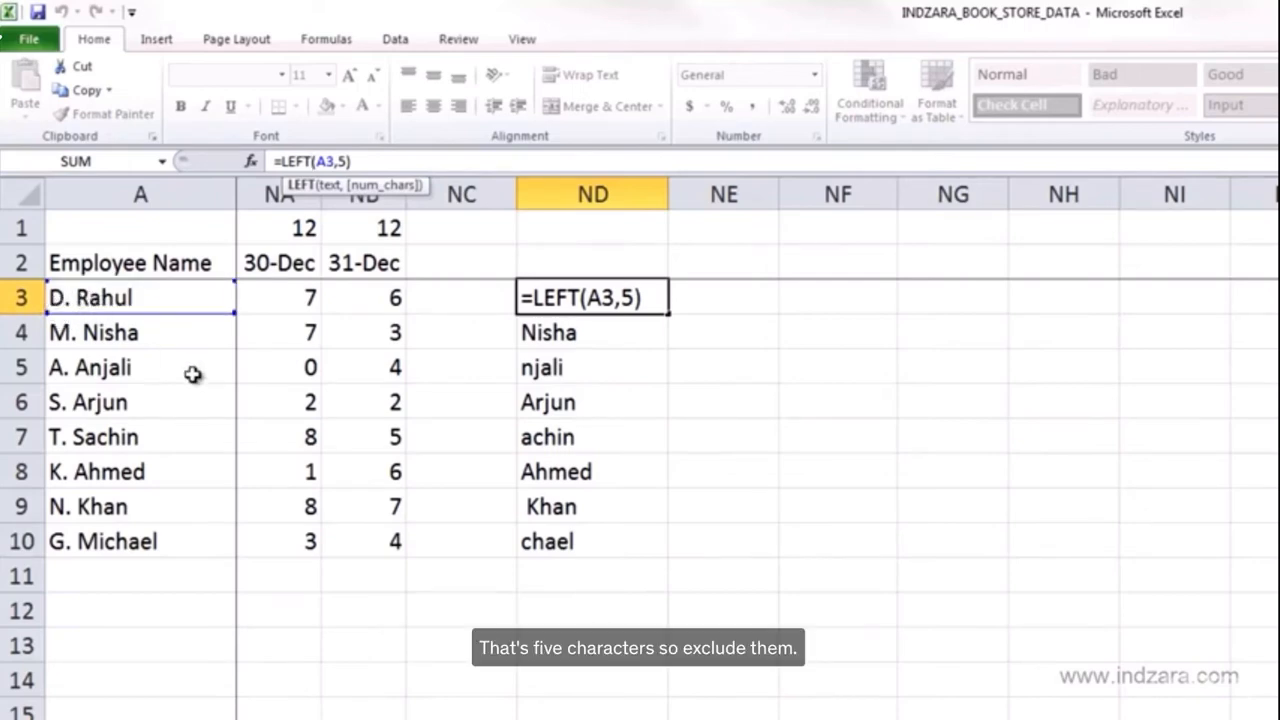
key(Return)
click(580, 300)
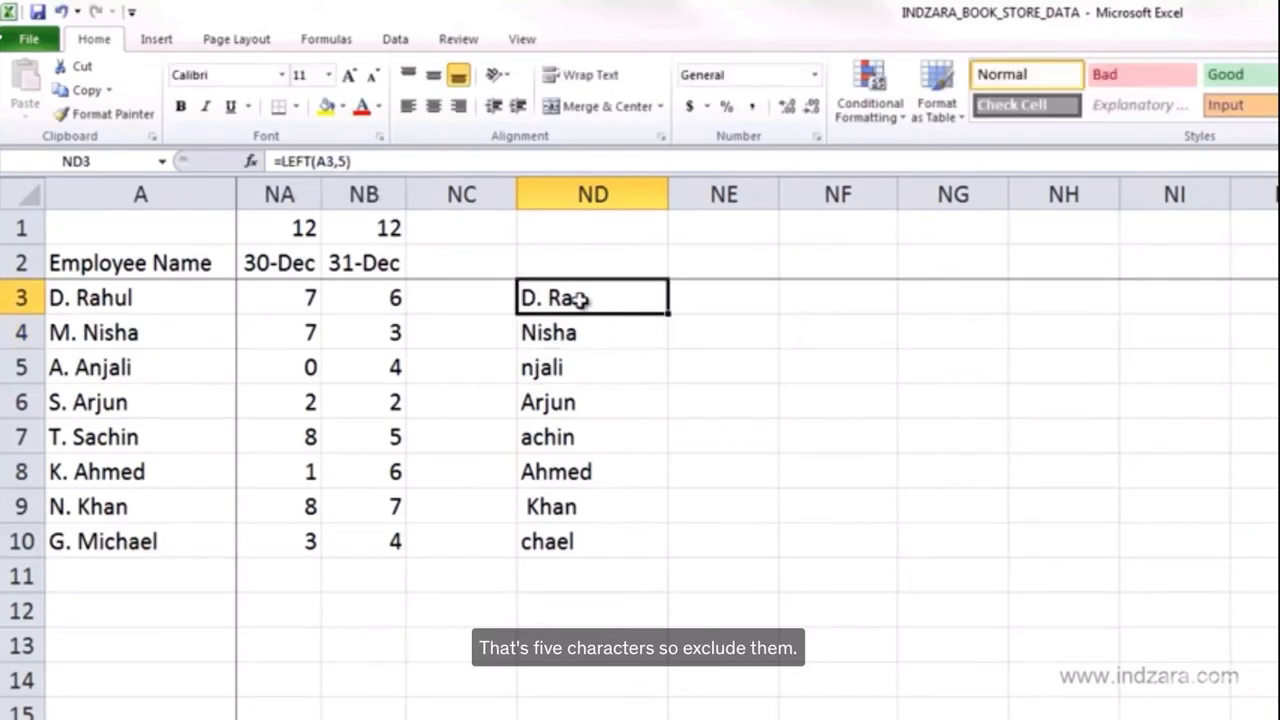
double_click(668, 315)
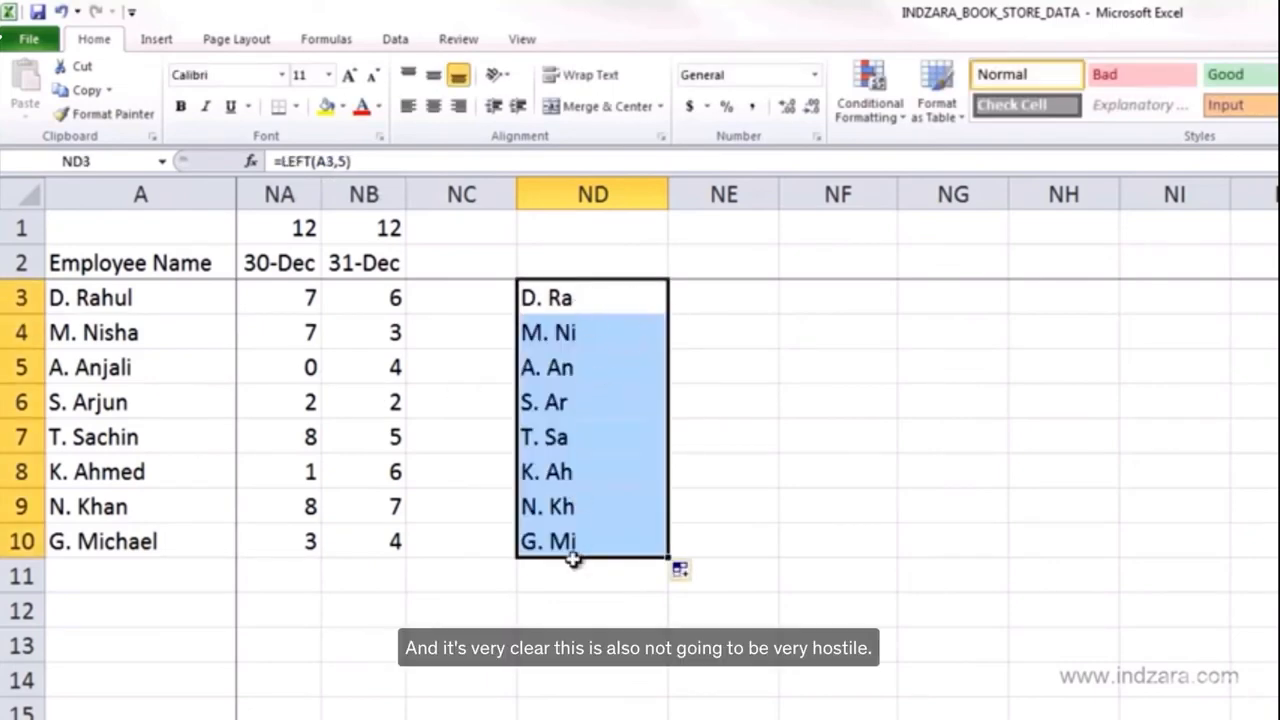
click(565, 607)
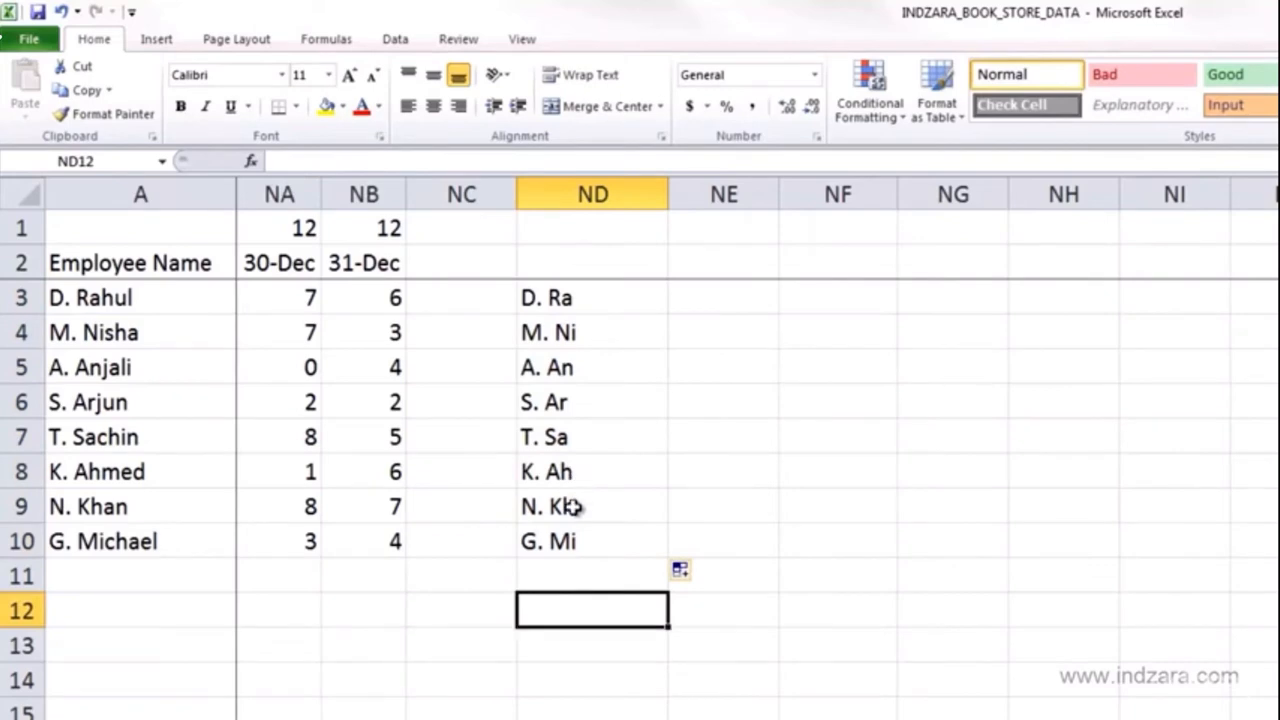
- Clear the LEFT formulas from ND3:ND10
drag(645, 297, 600, 537)
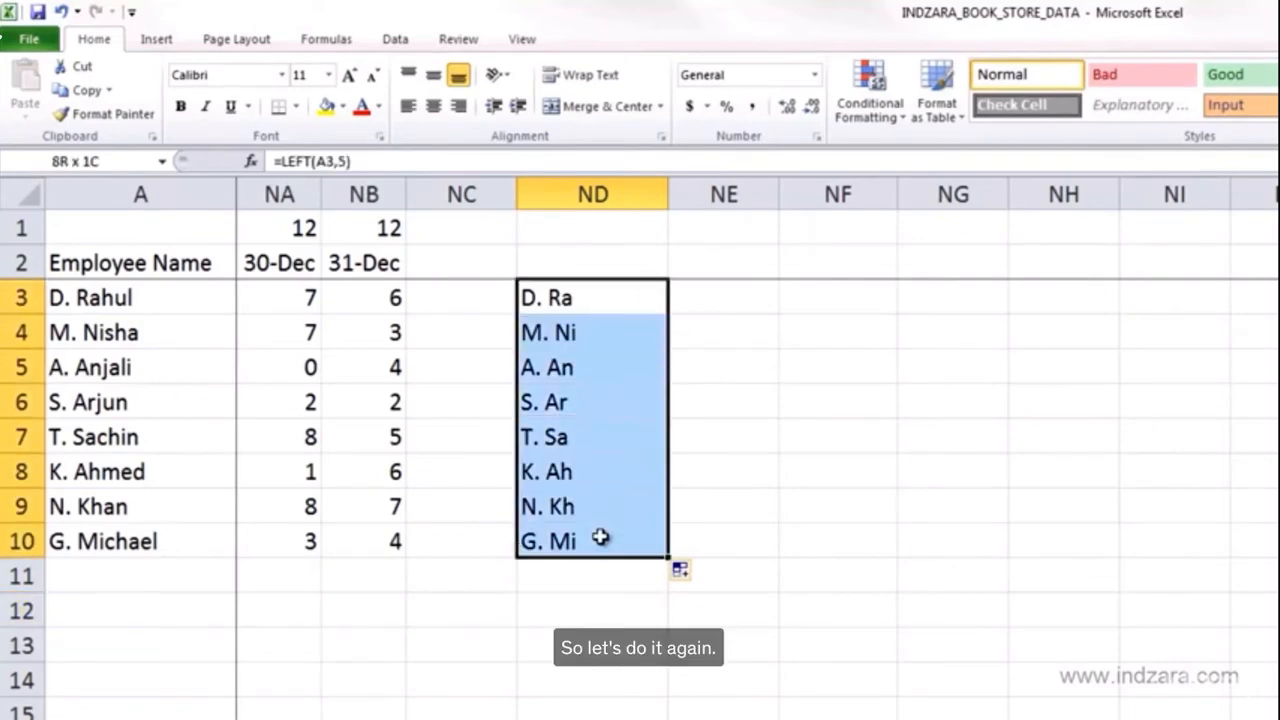
key(Delete)
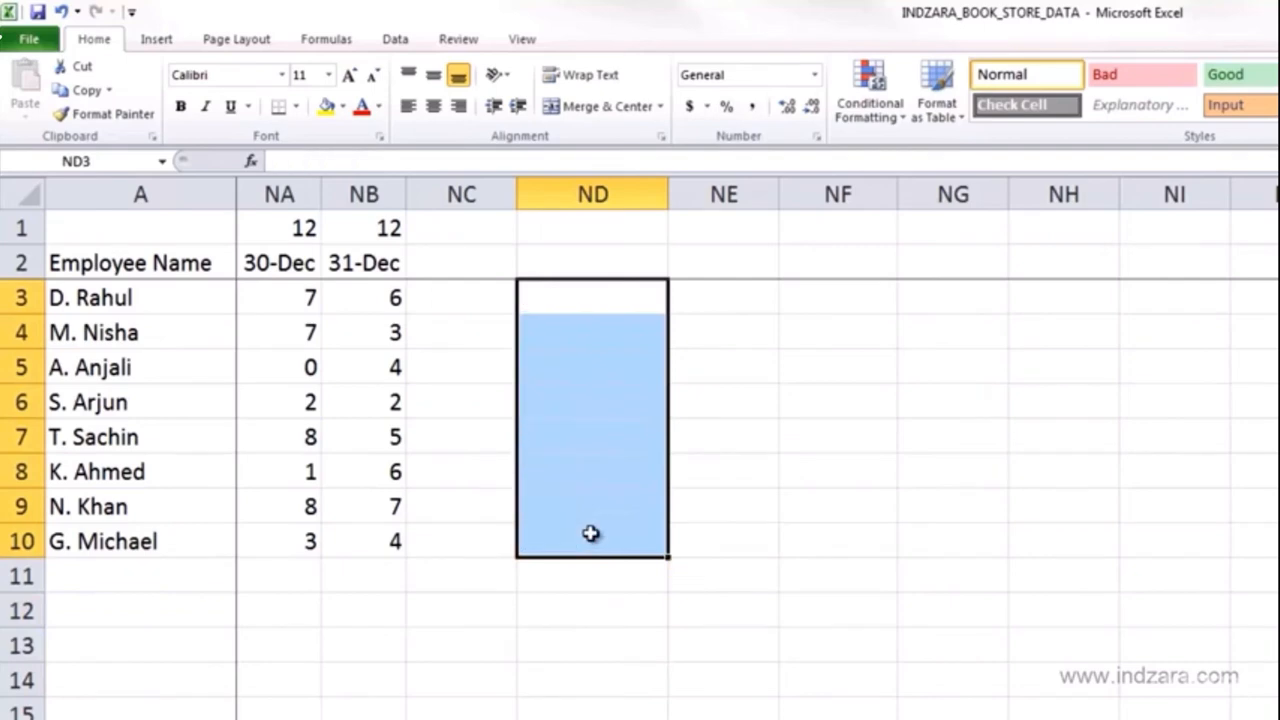
- Enter the formula =FIND(" ",A3) in ND3 to locate the space in the first employee name
click(633, 300)
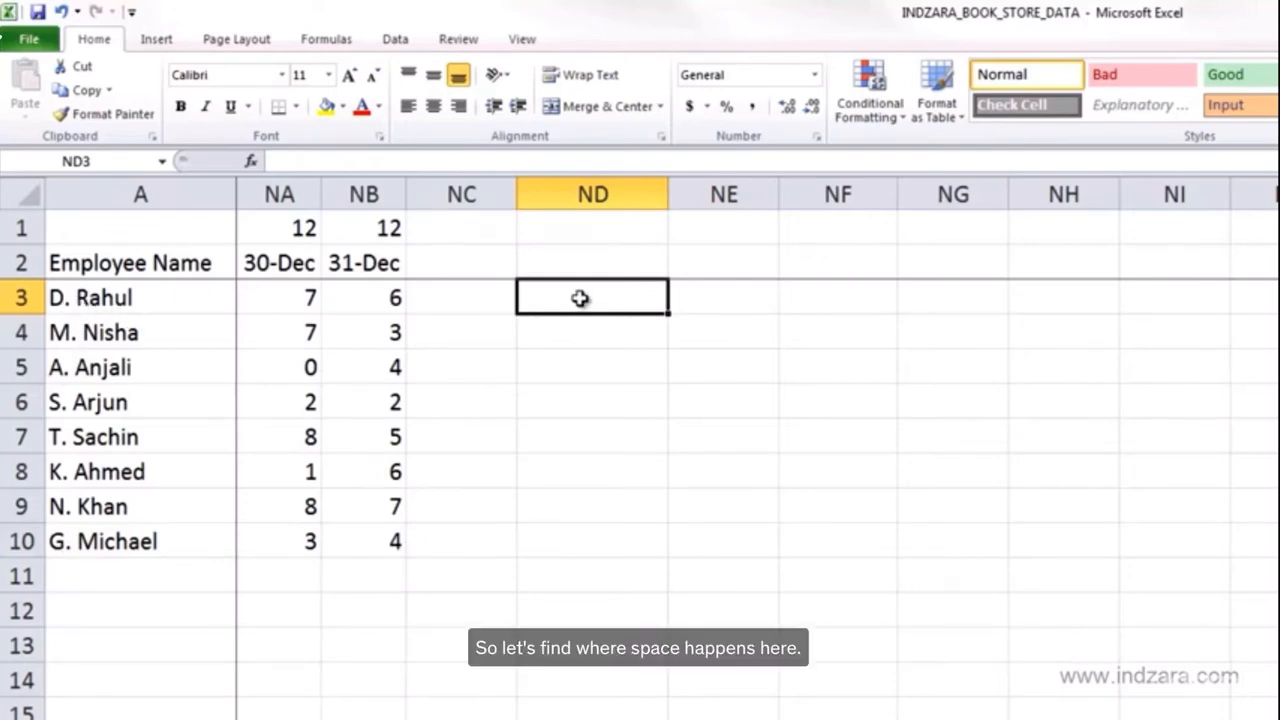
text(=)
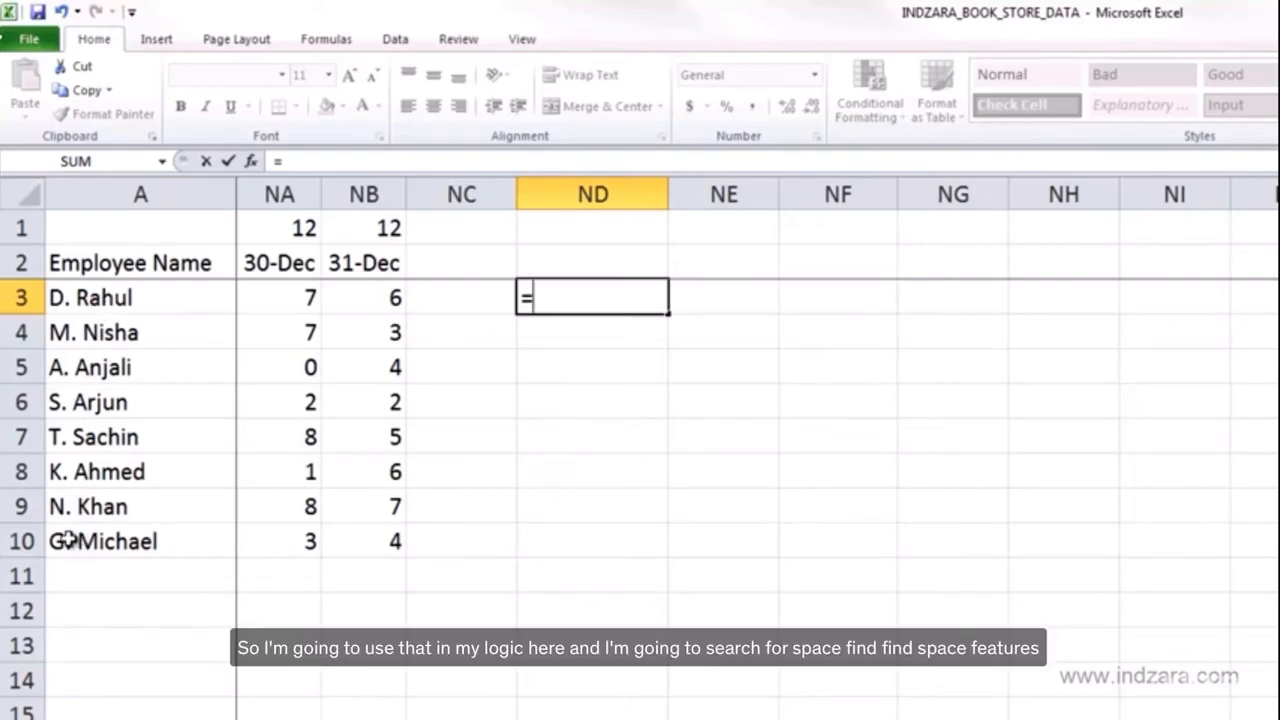
text(FIND()
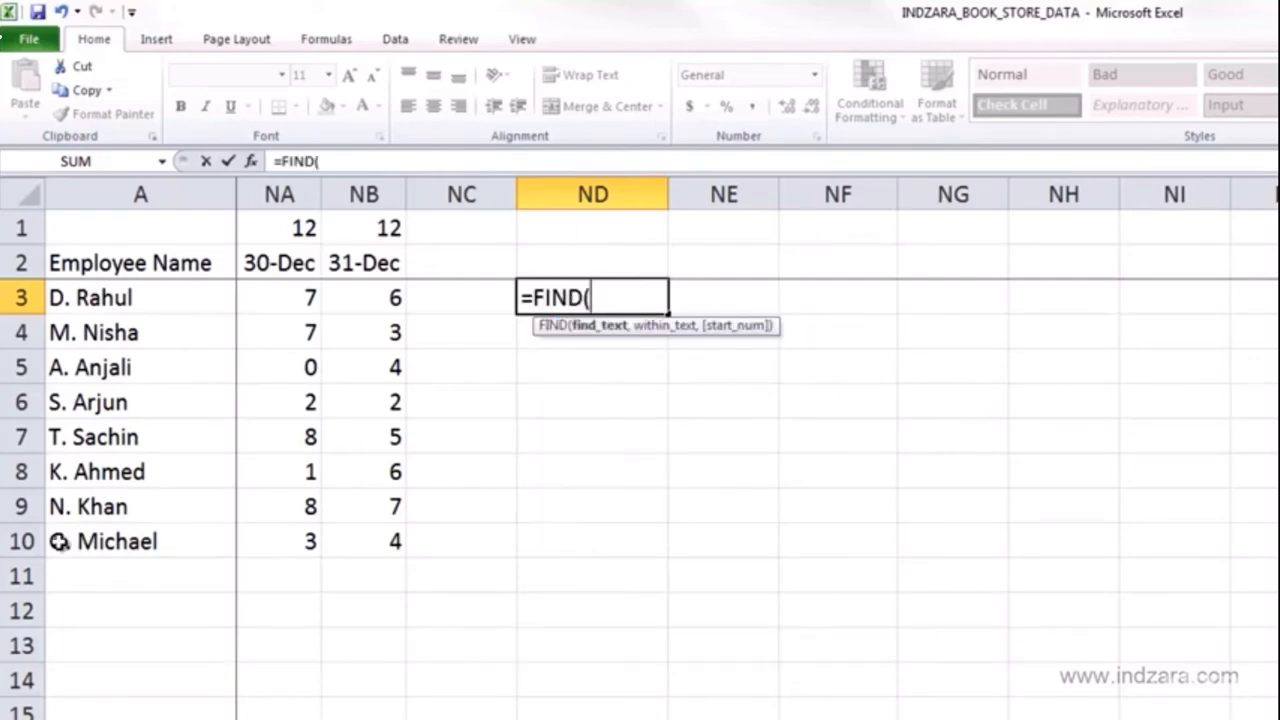
text(")
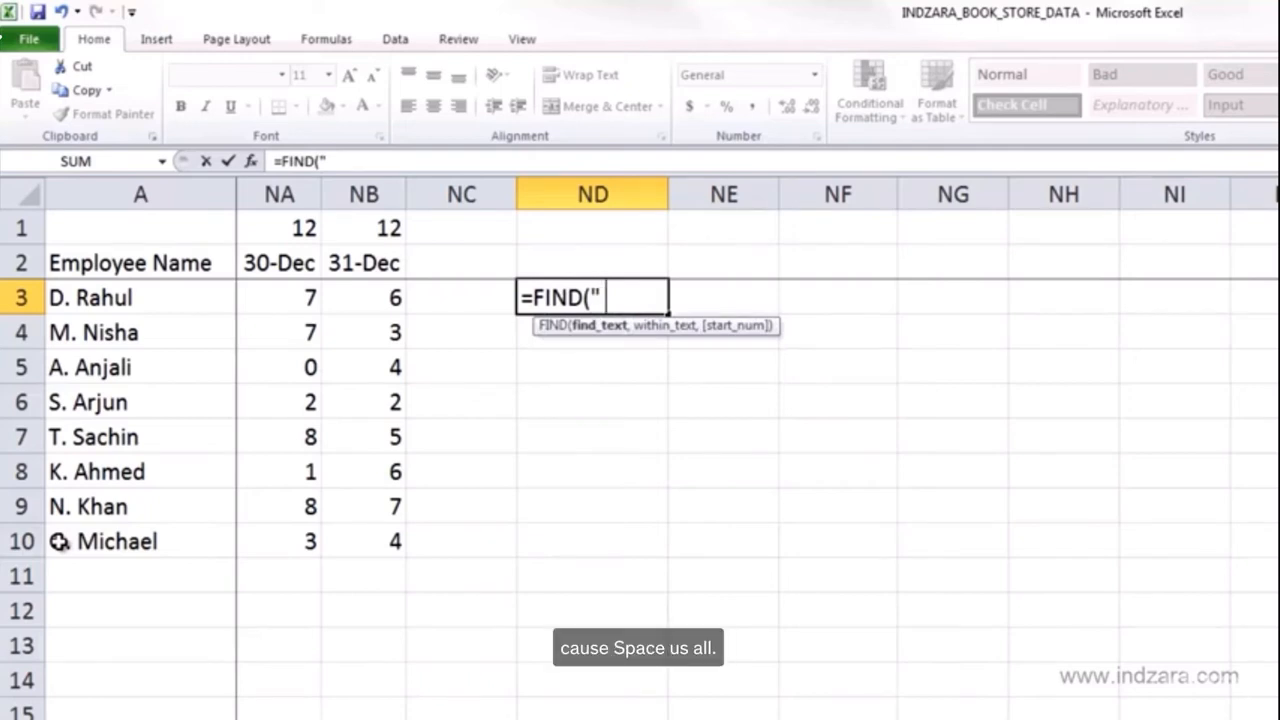
text( ",)
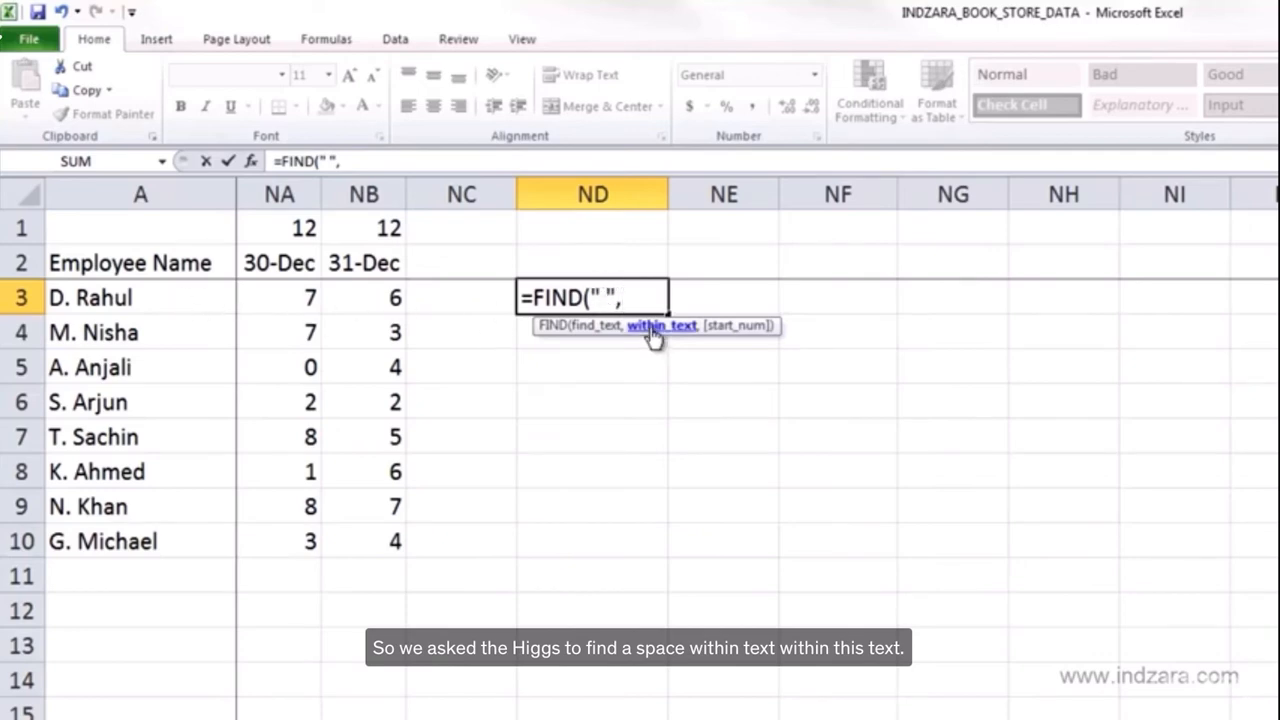
click(202, 306)
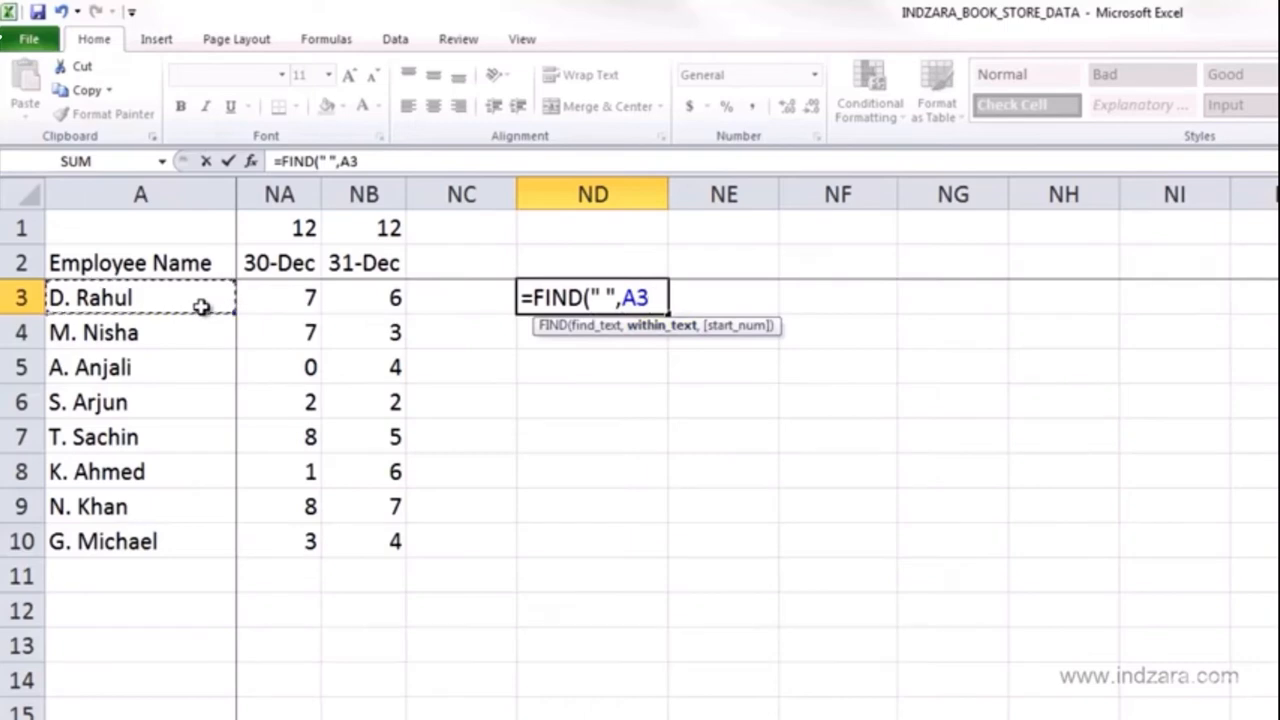
text(,)
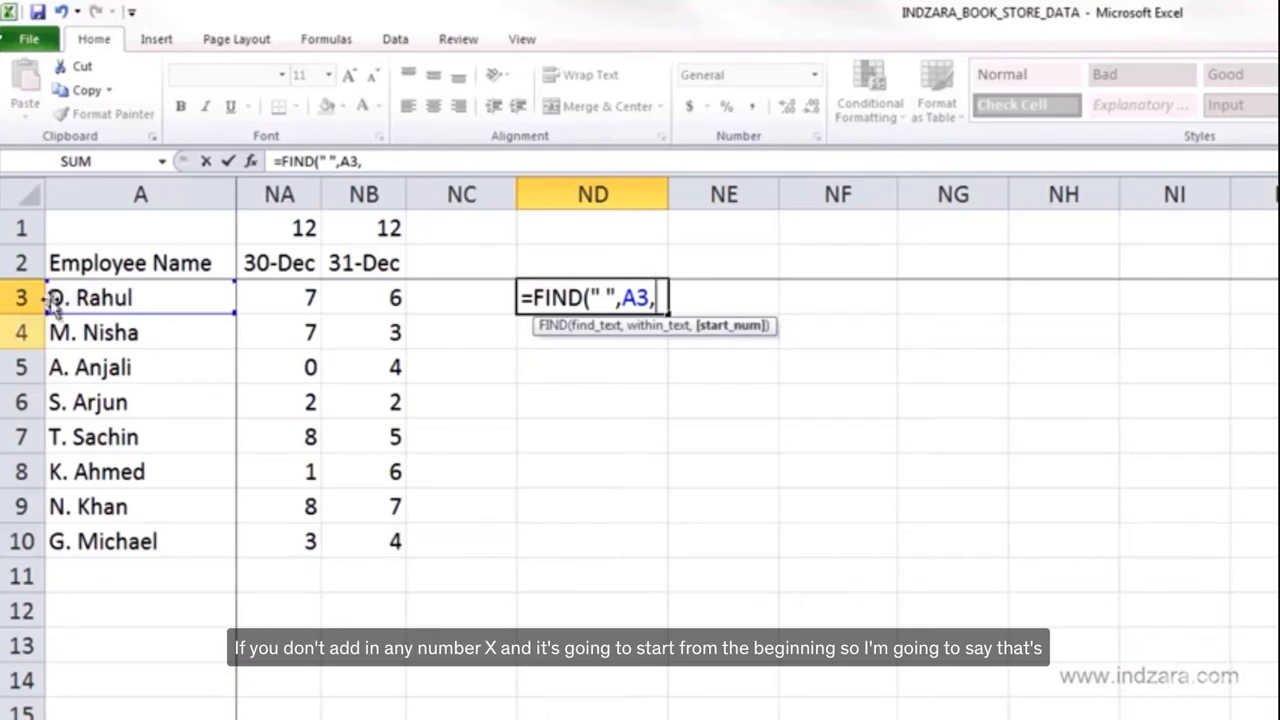
key(BackSpace)
text())
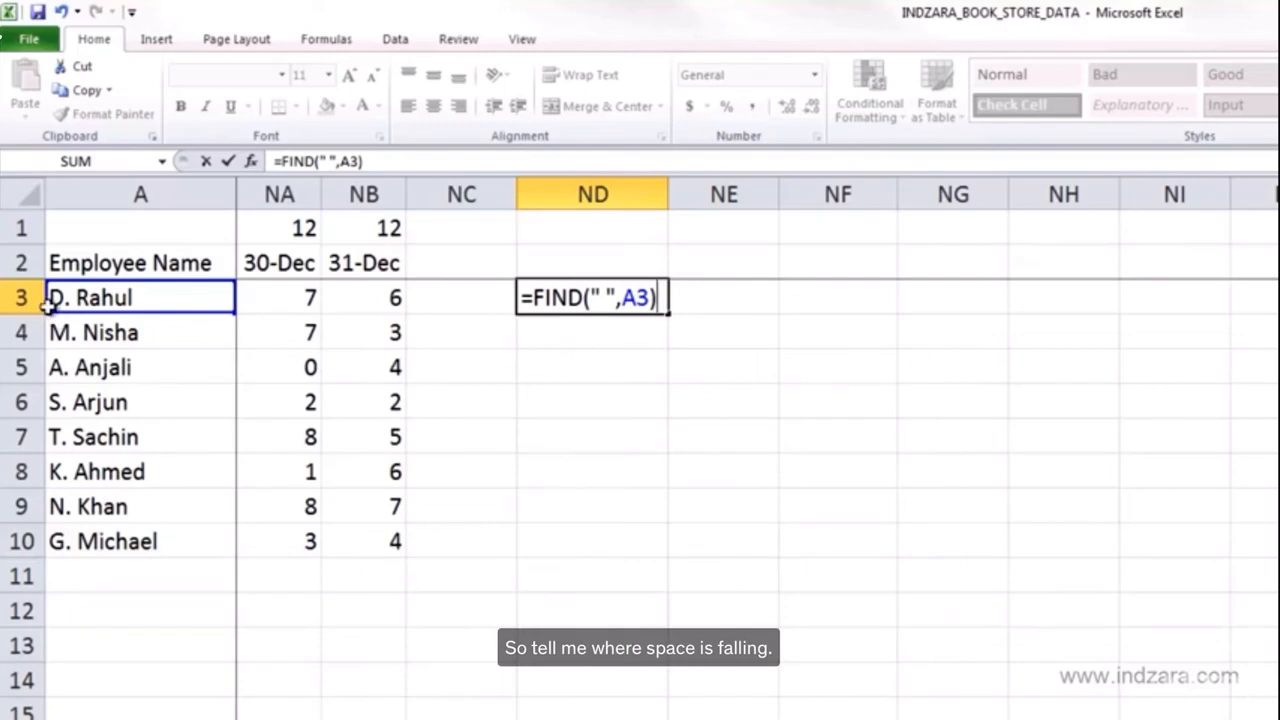
key(Return)
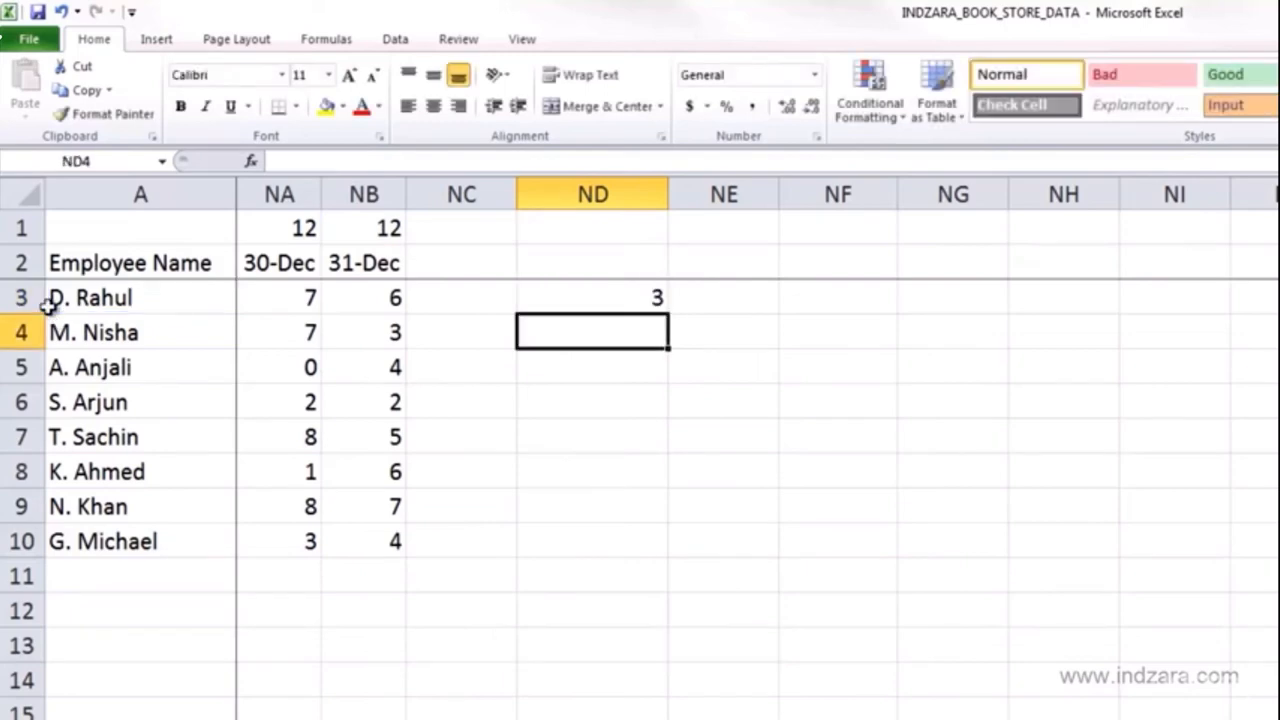
click(586, 295)
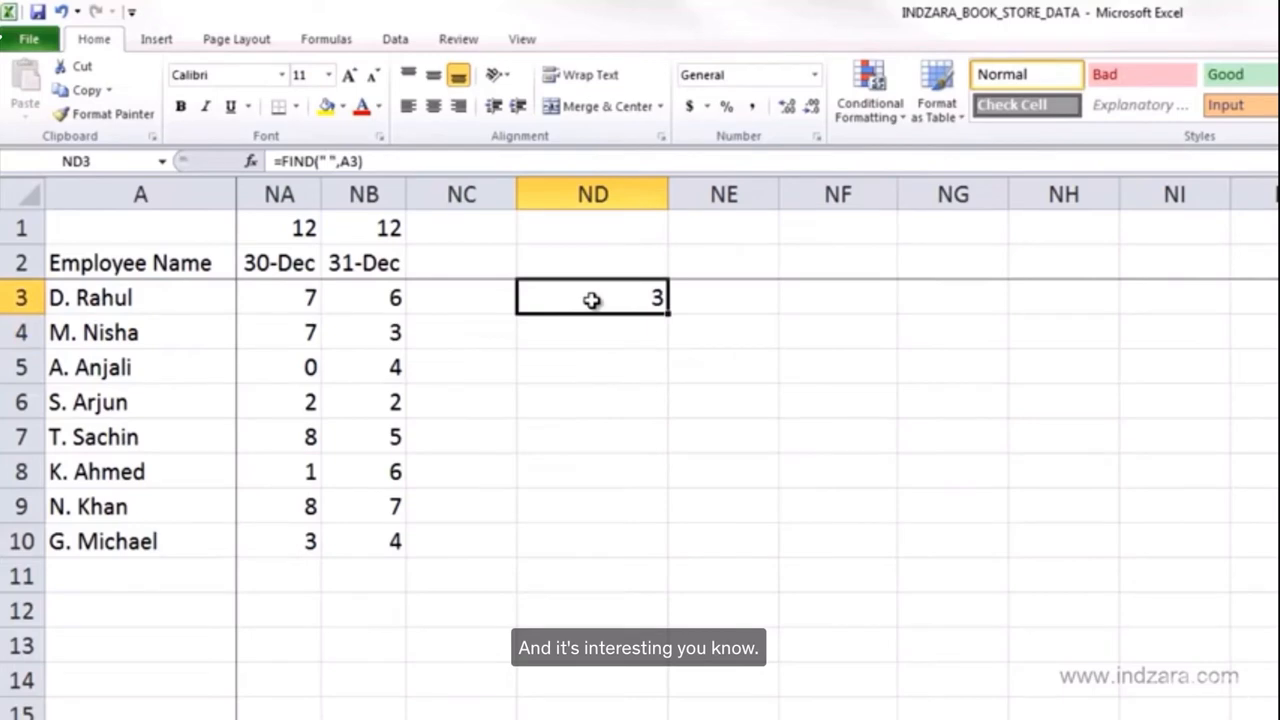
click(315, 161)
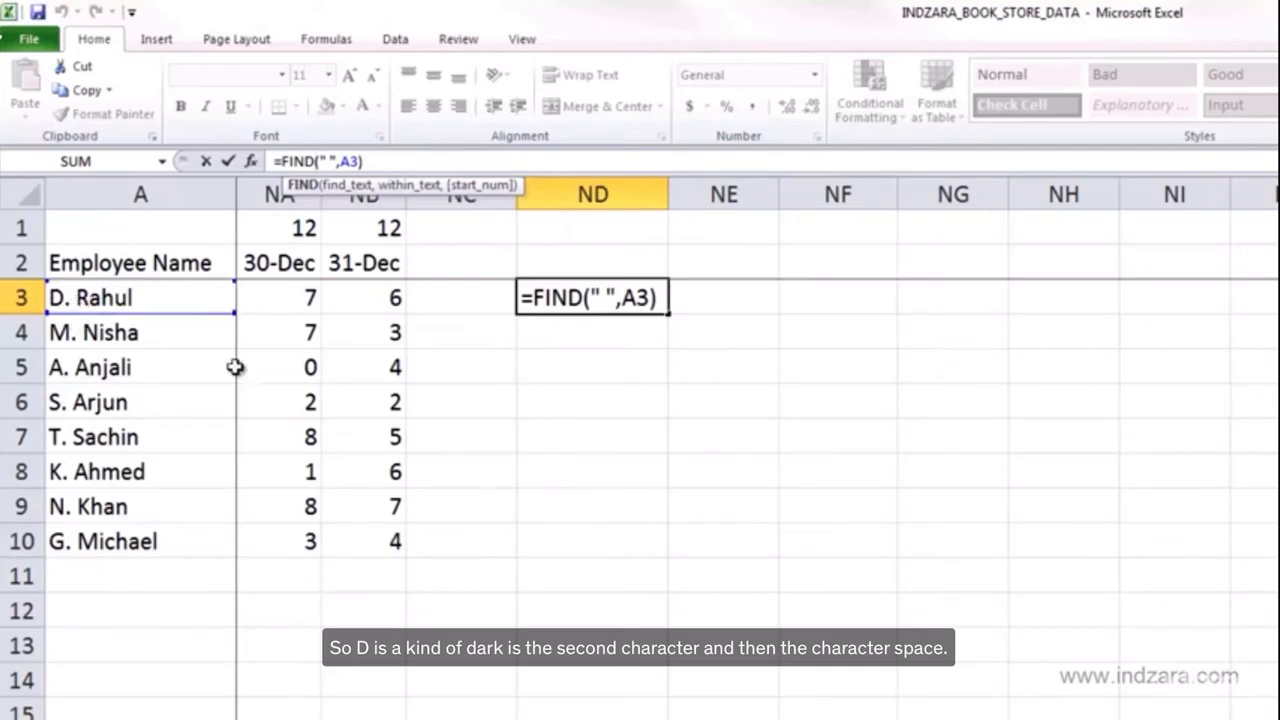
key(Return)
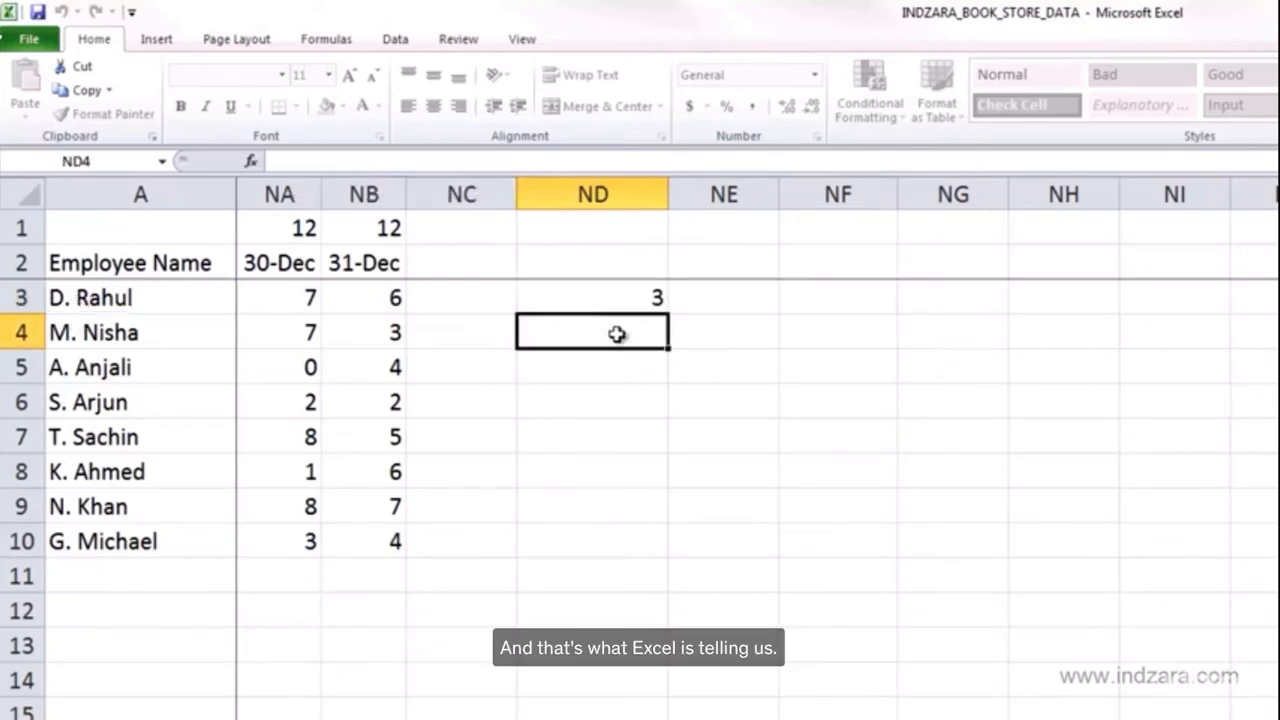
- Add the heading Space in ND2 and fill the FIND formula from ND3 down to ND10
click(625, 302)
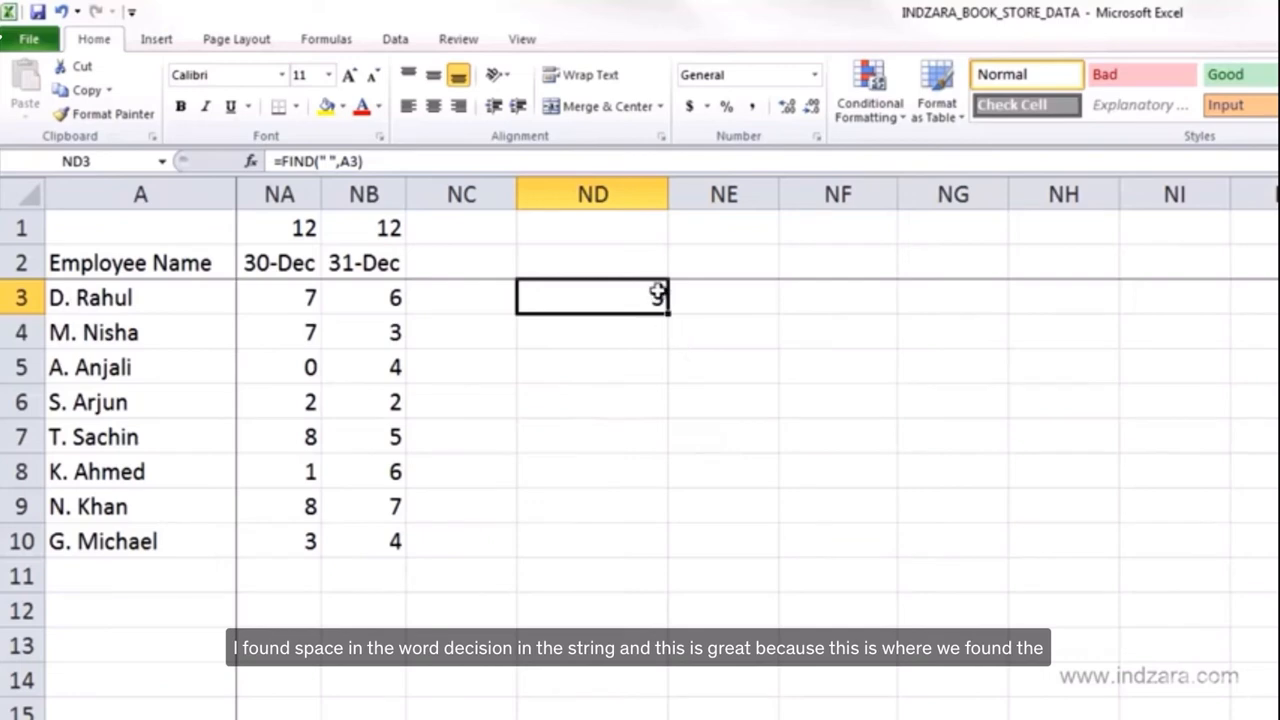
click(649, 267)
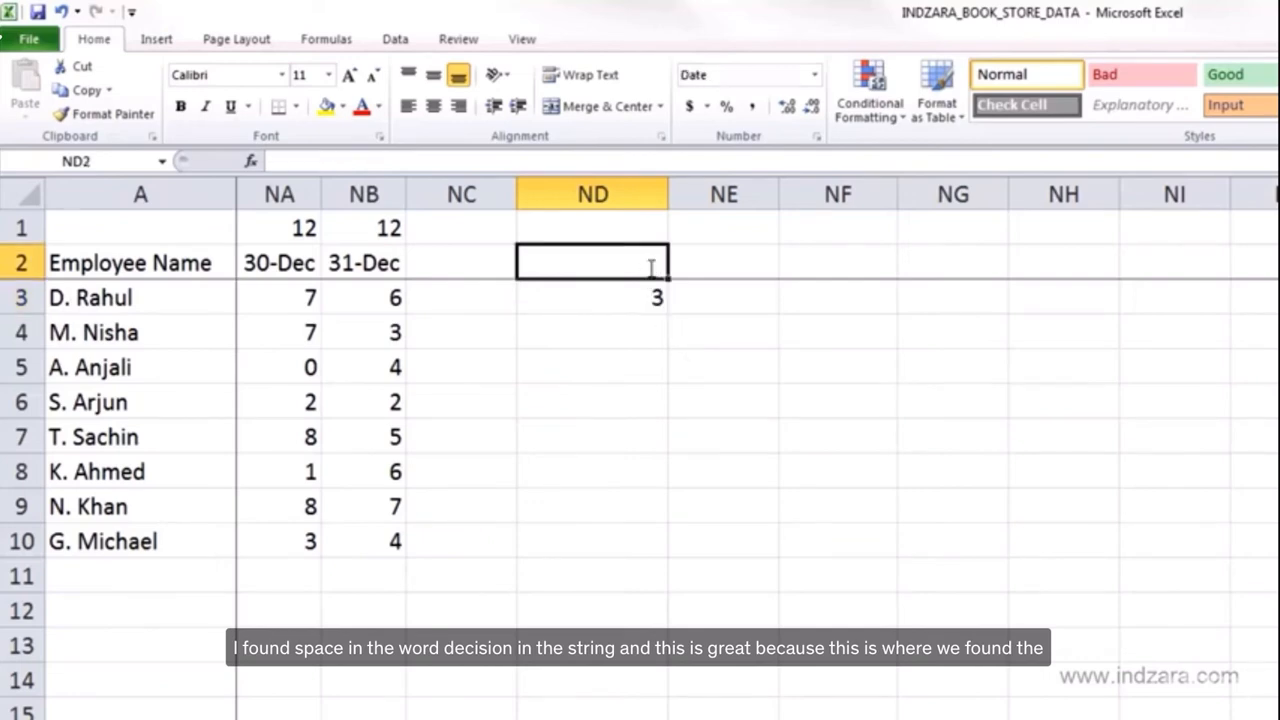
text(Space)
key(Tab)
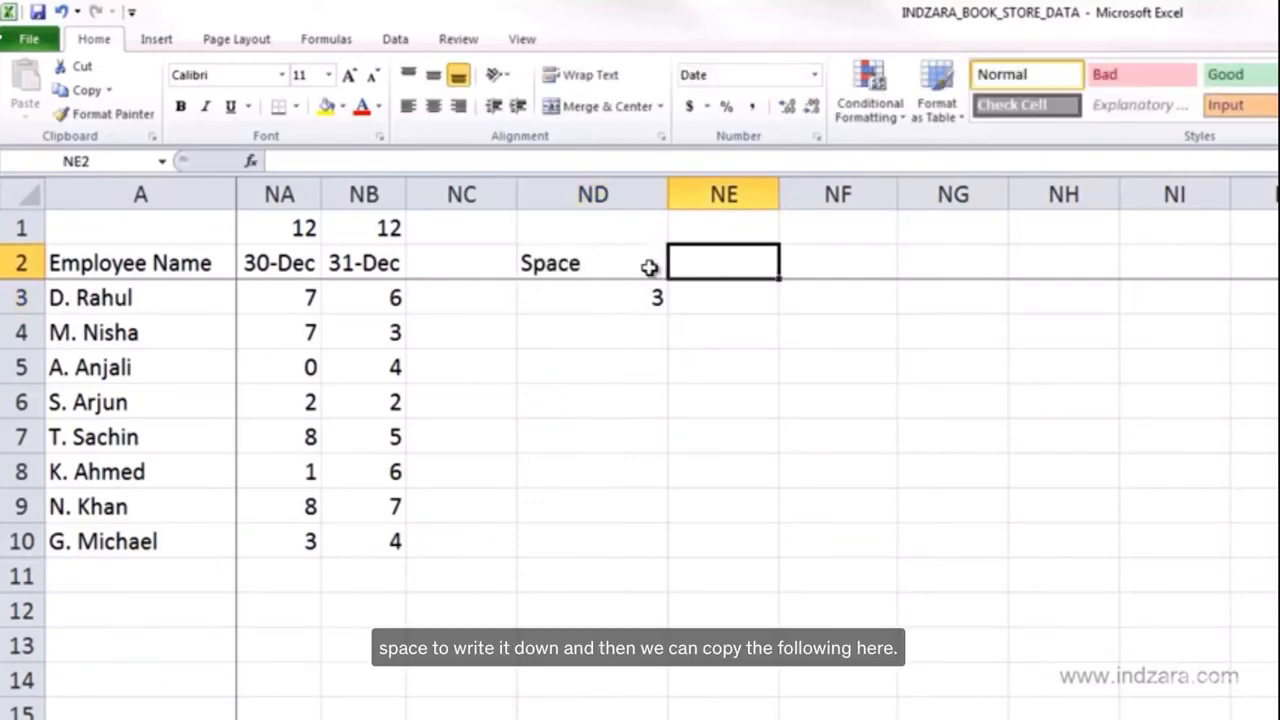
click(660, 310)
drag(668, 316, 640, 531)
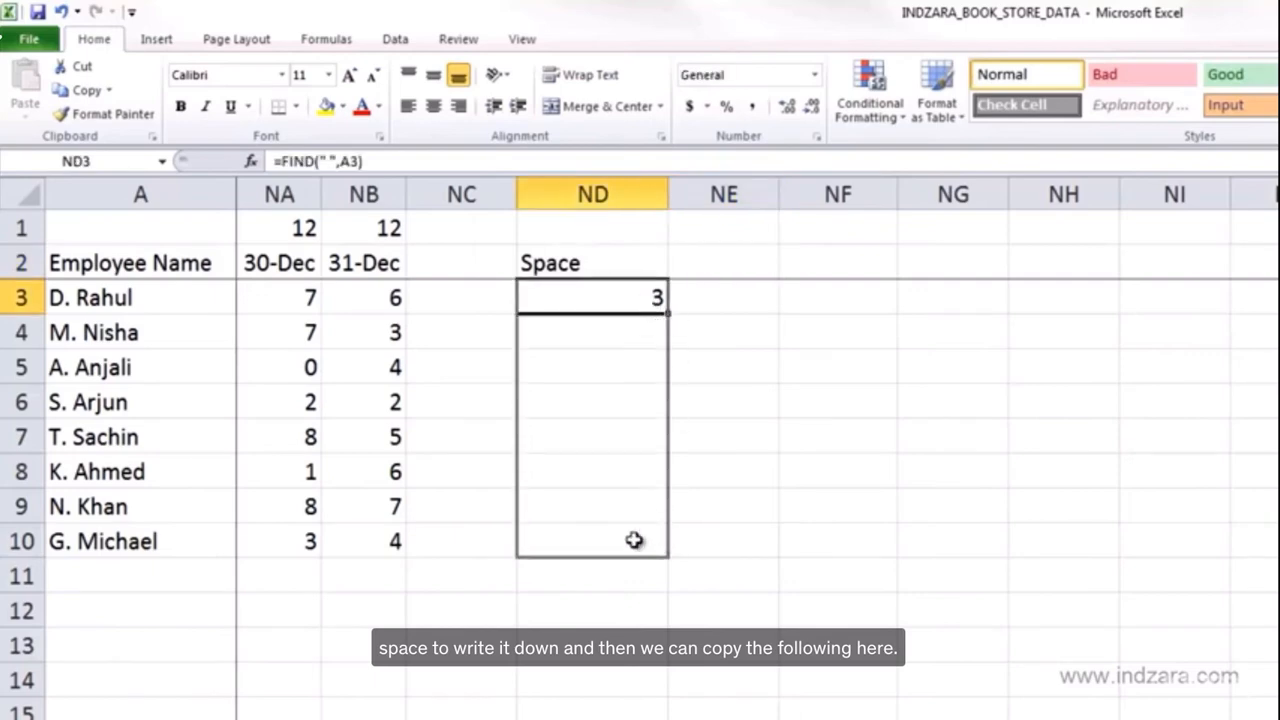
- Add the heading Length in NE2
click(706, 271)
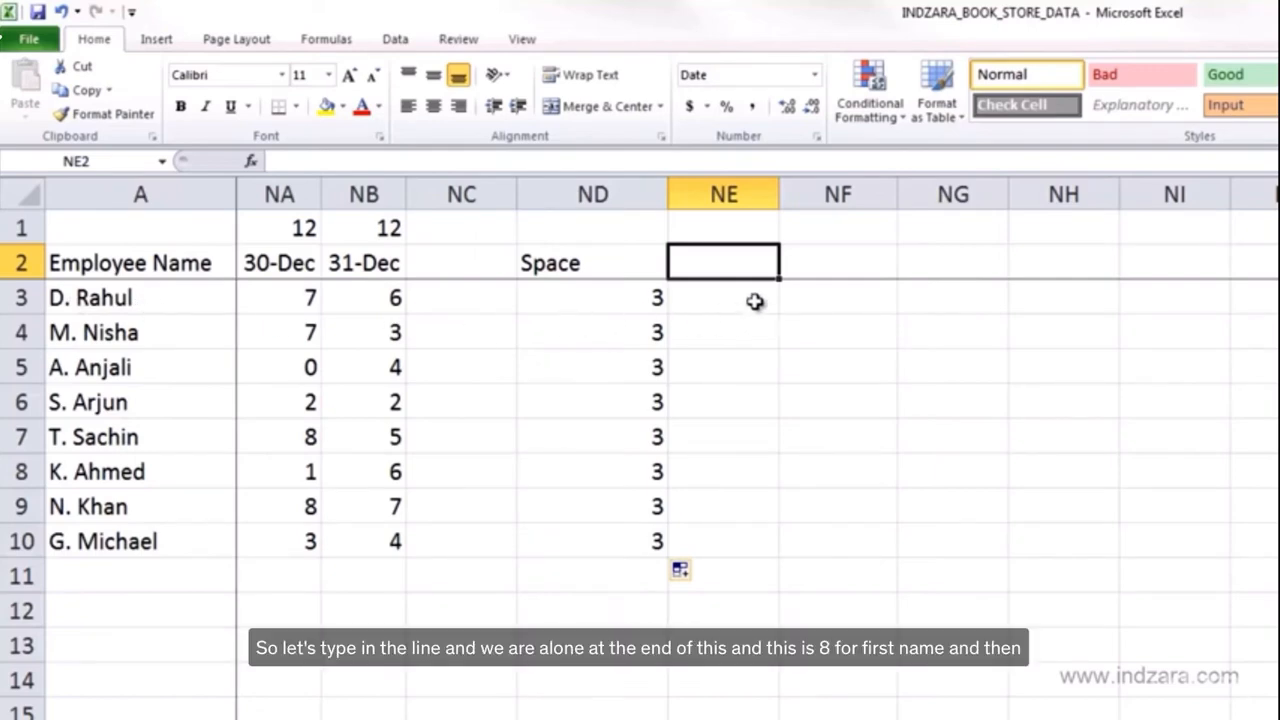
text(LEN)
key(BackSpace)
key(BackSpace)
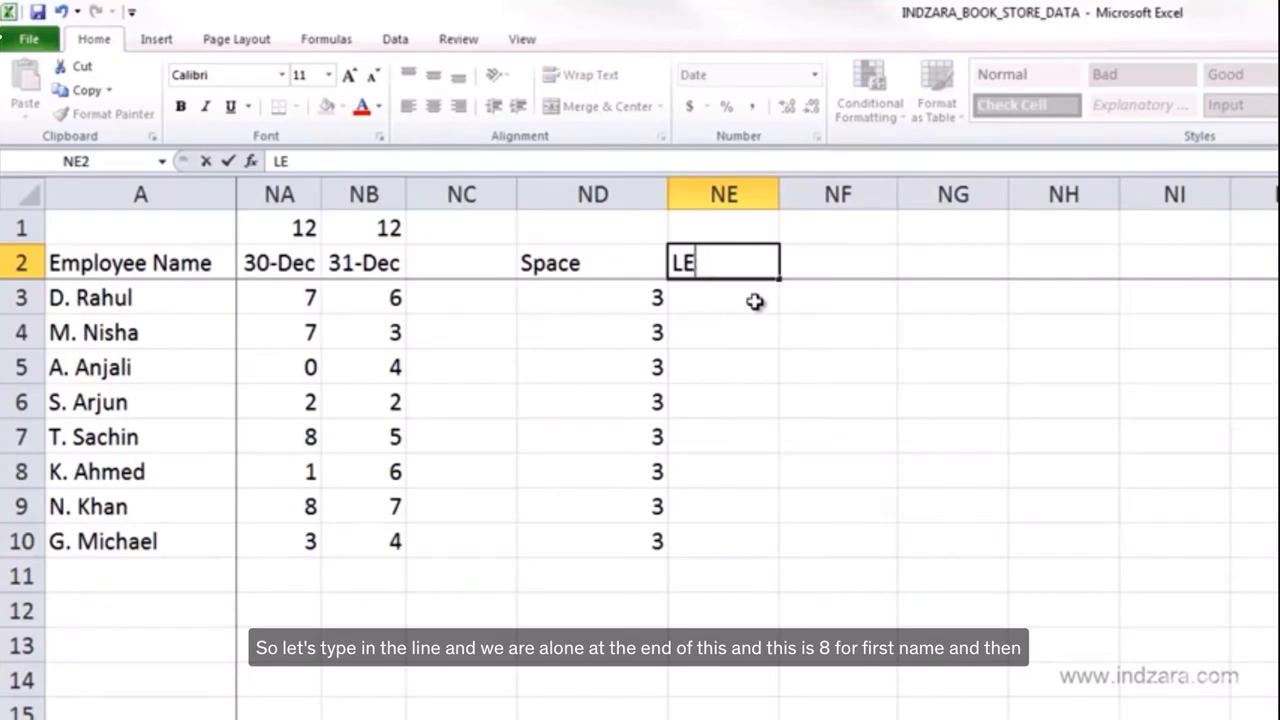
text(ength)
key(Return)
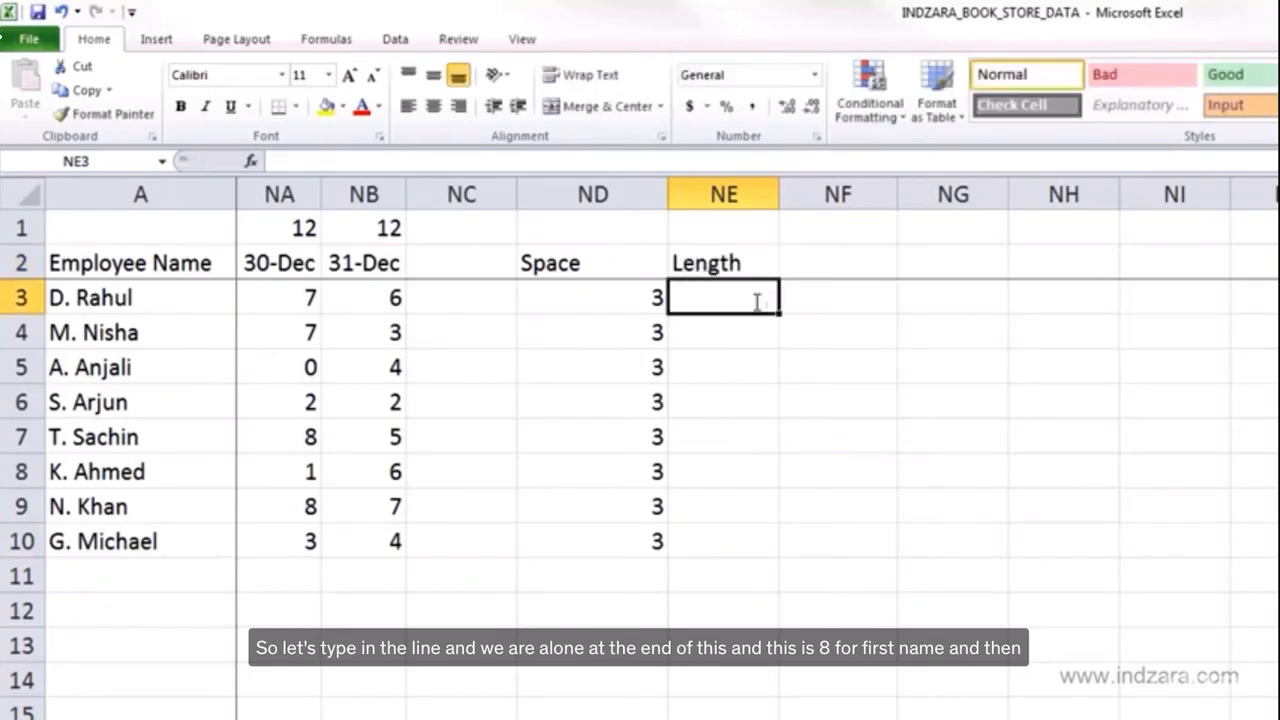
- Enter =LEN(A3) in NE3 and fill it down to NE10
text(=len()
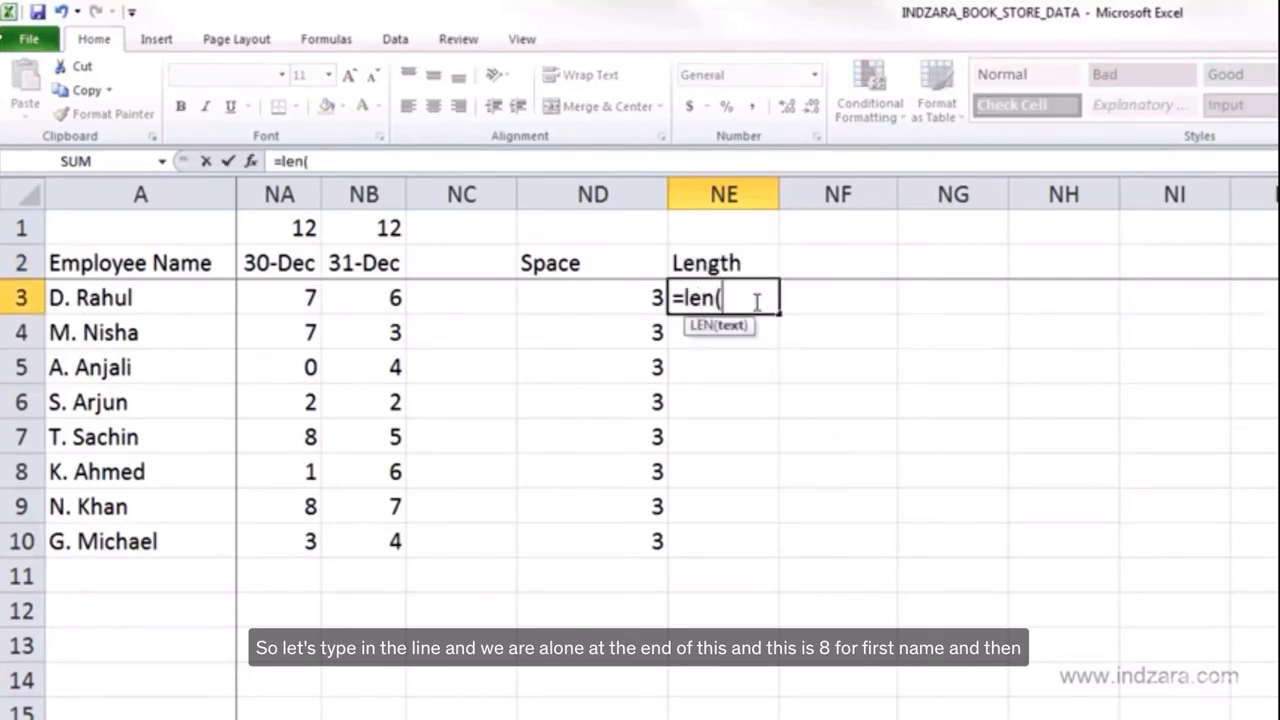
click(101, 297)
text())
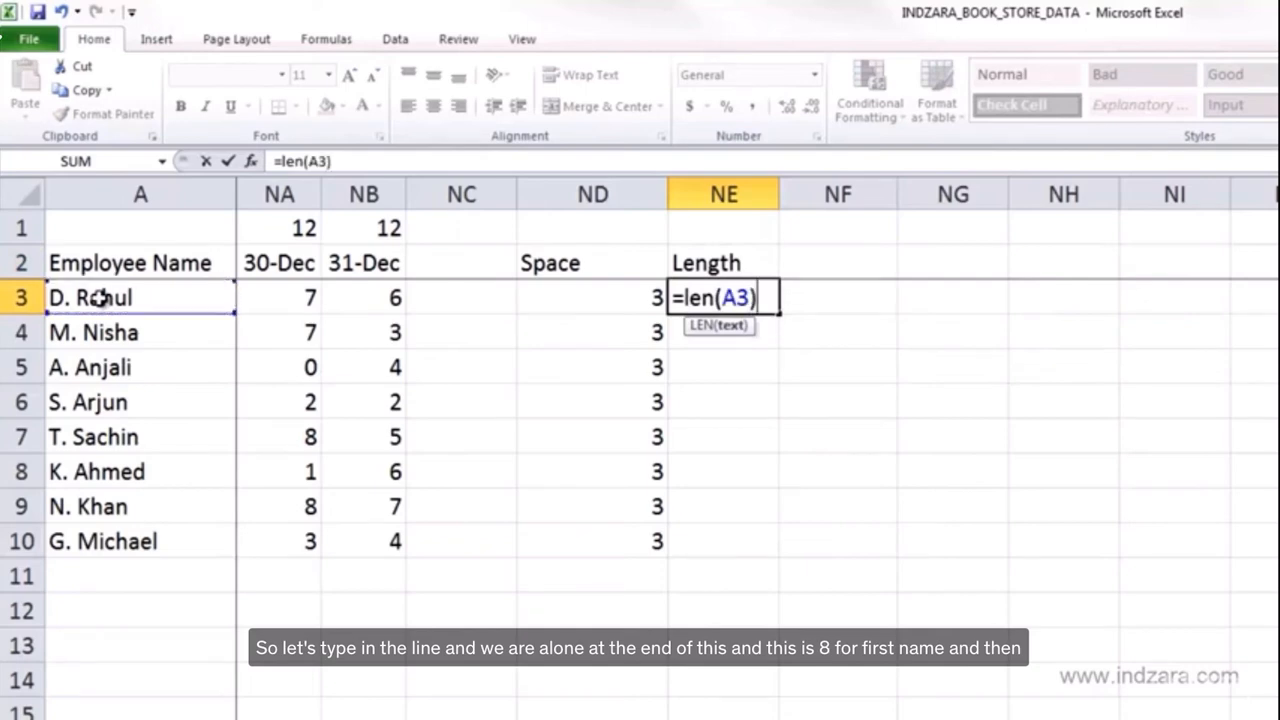
key(ctrl+Return)
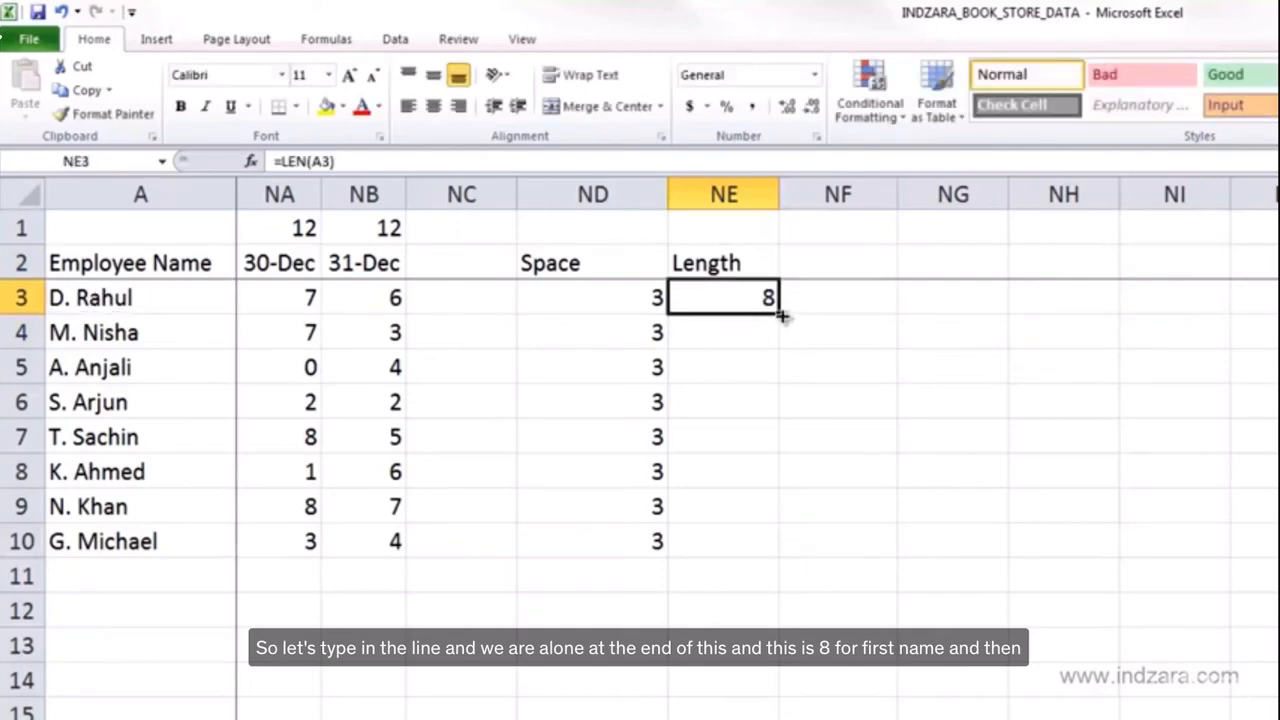
double_click(779, 313)
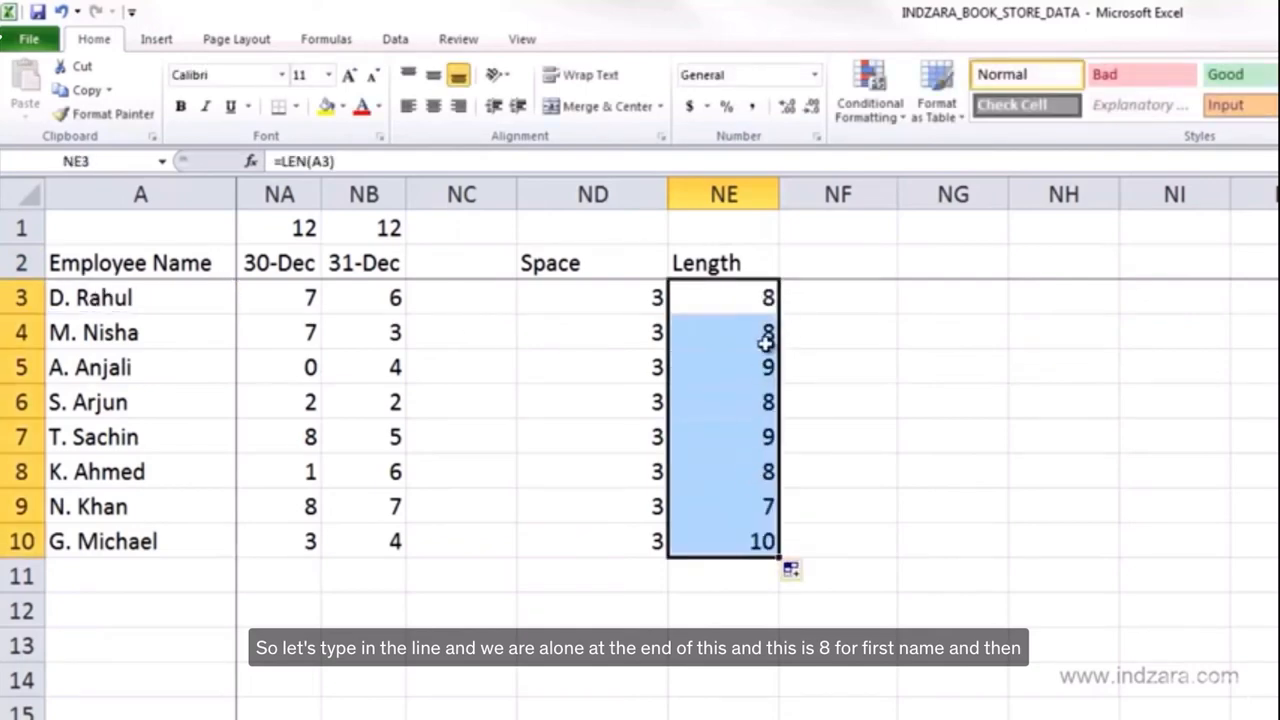
click(751, 290)
click(738, 548)
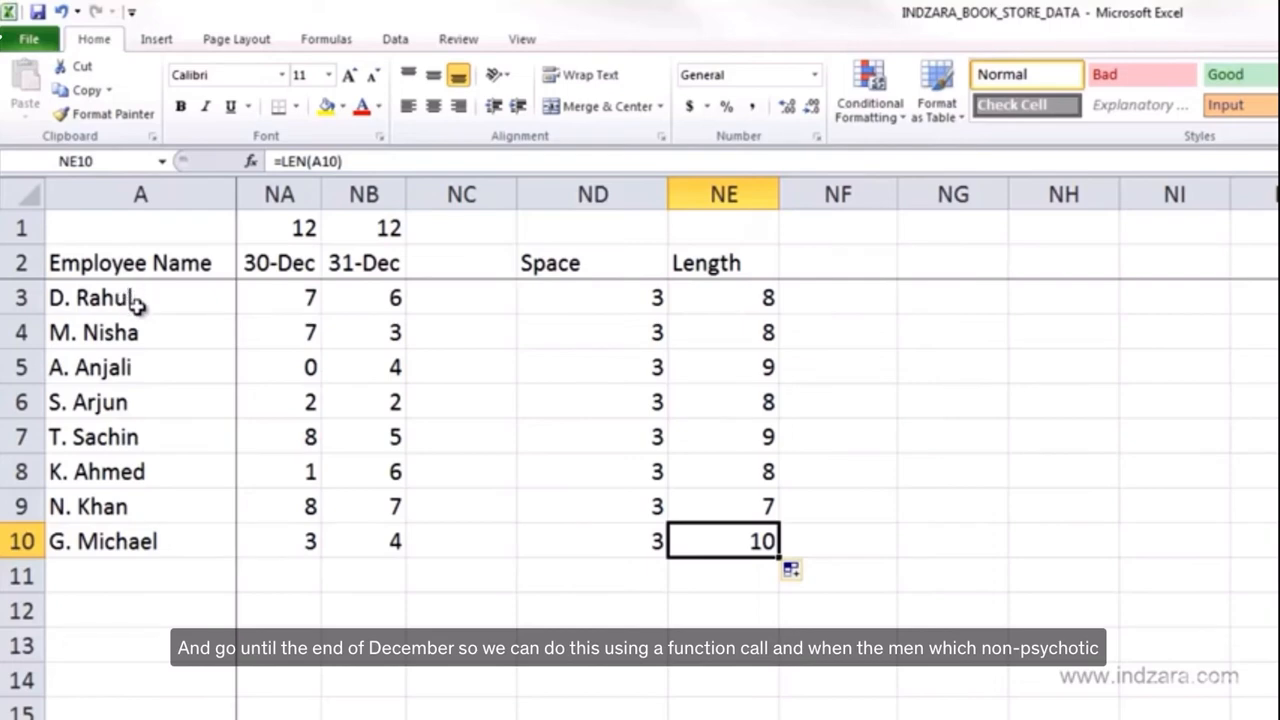
- Enter the formula =MID(A3,ND3+1,NE3-ND3) in NF3 to extract the text after the space in the first employee name
click(802, 305)
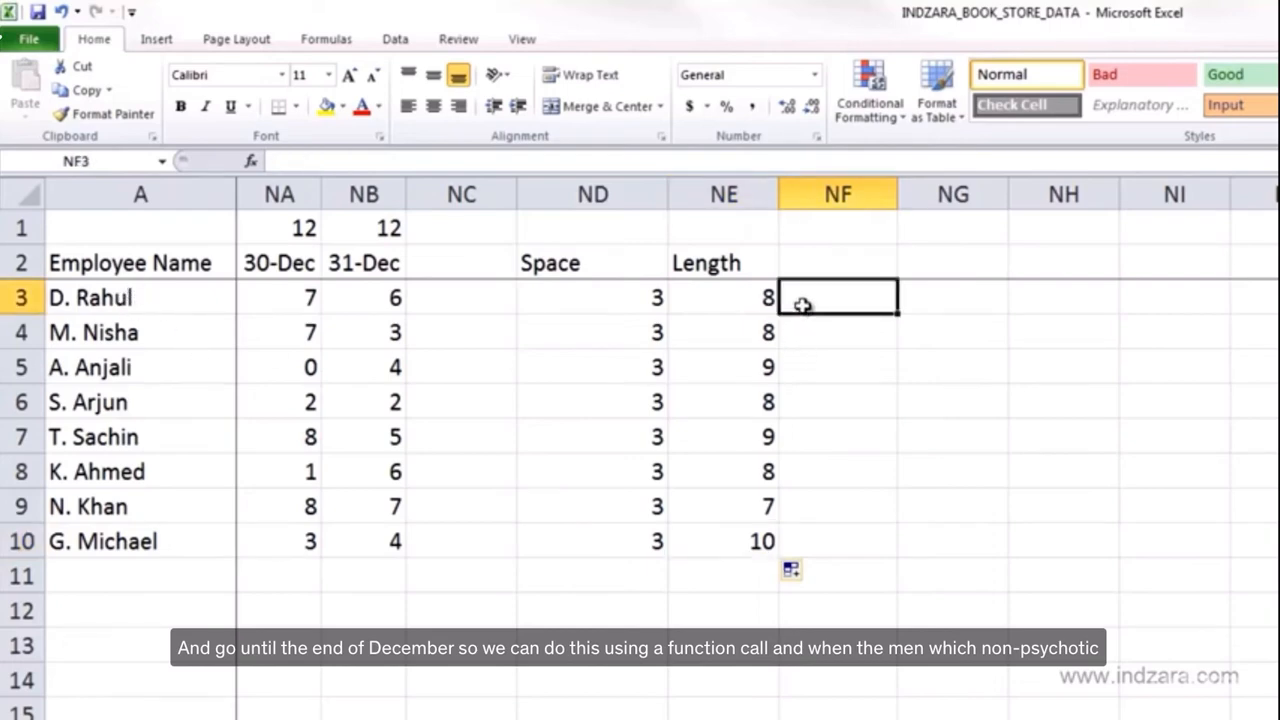
text(=)
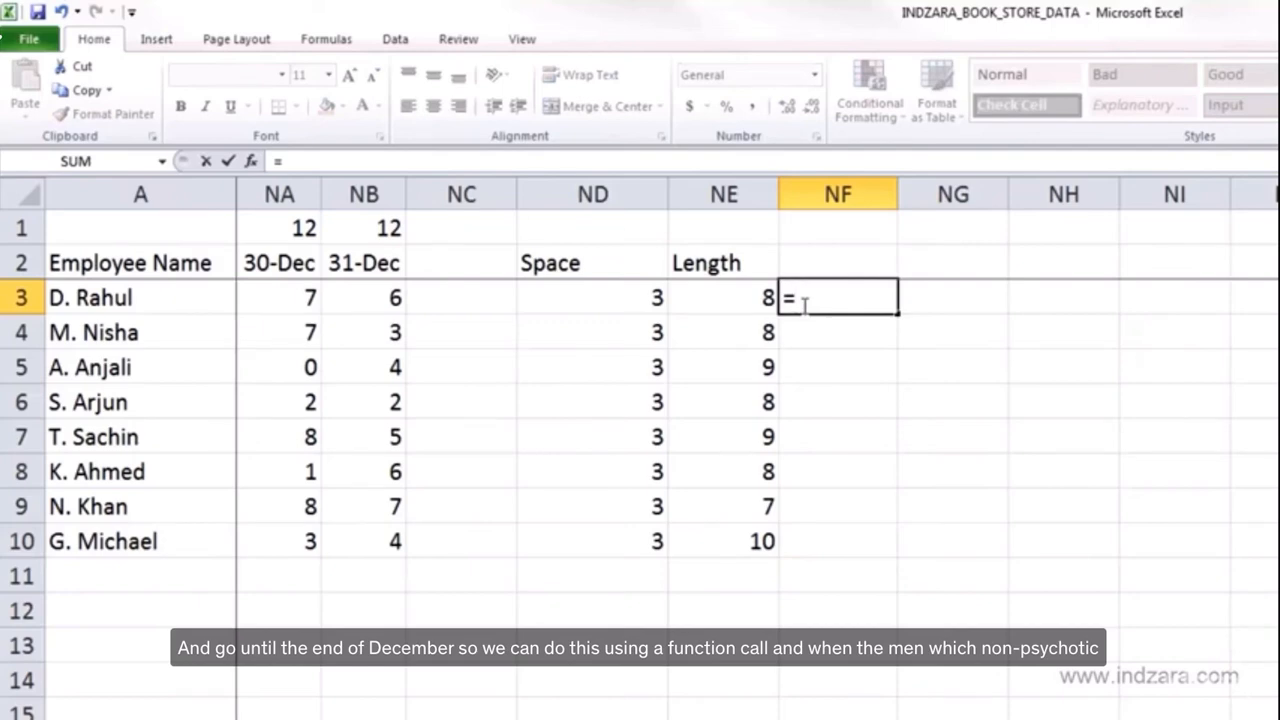
text(MID)
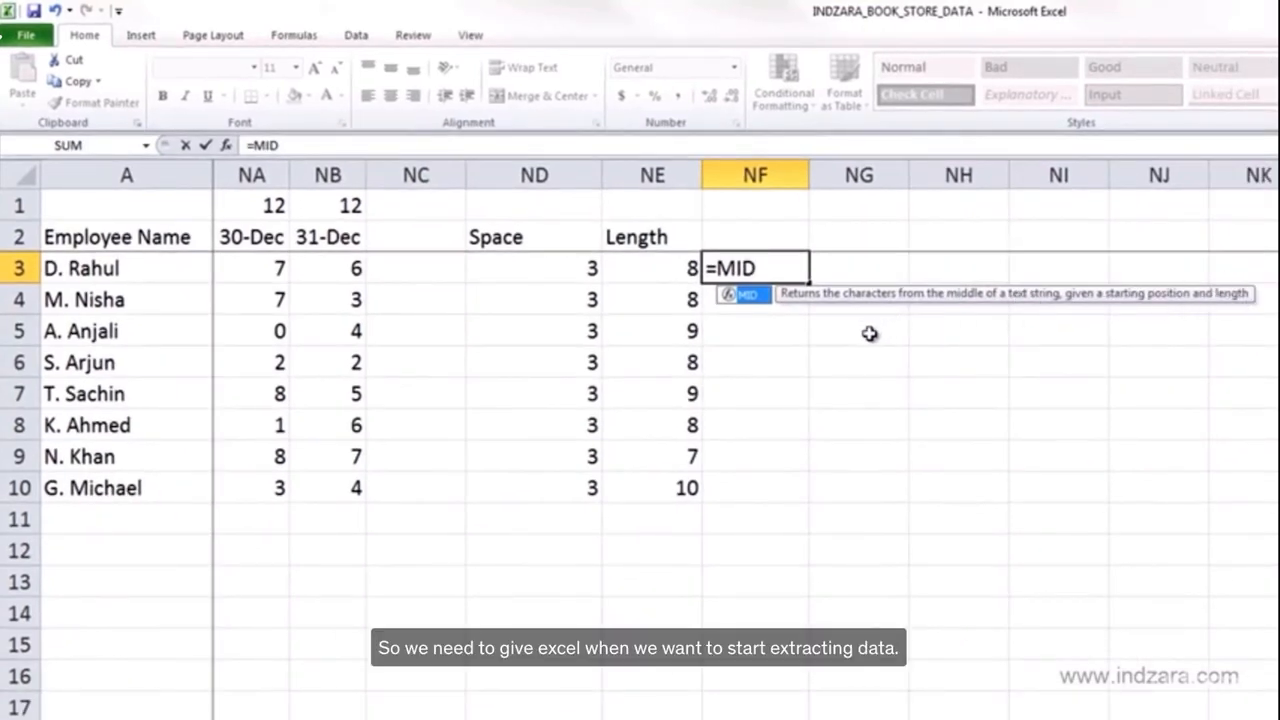
text(()
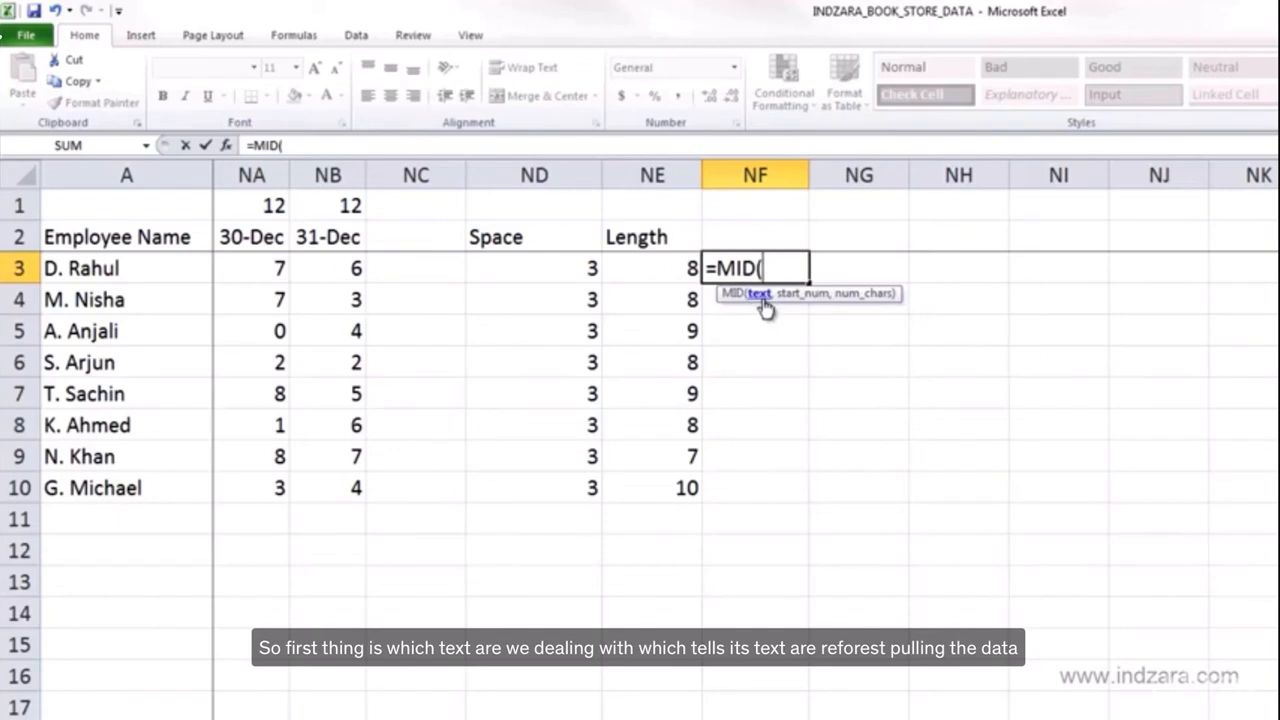
click(185, 273)
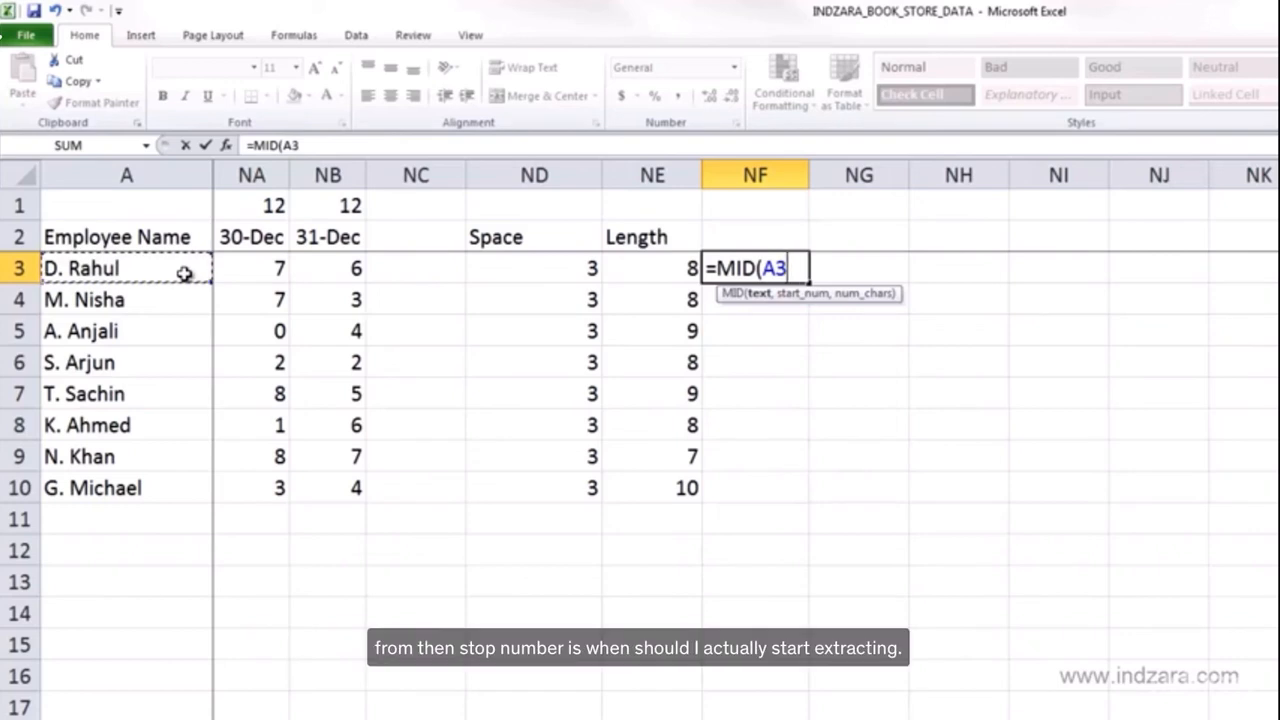
text(,)
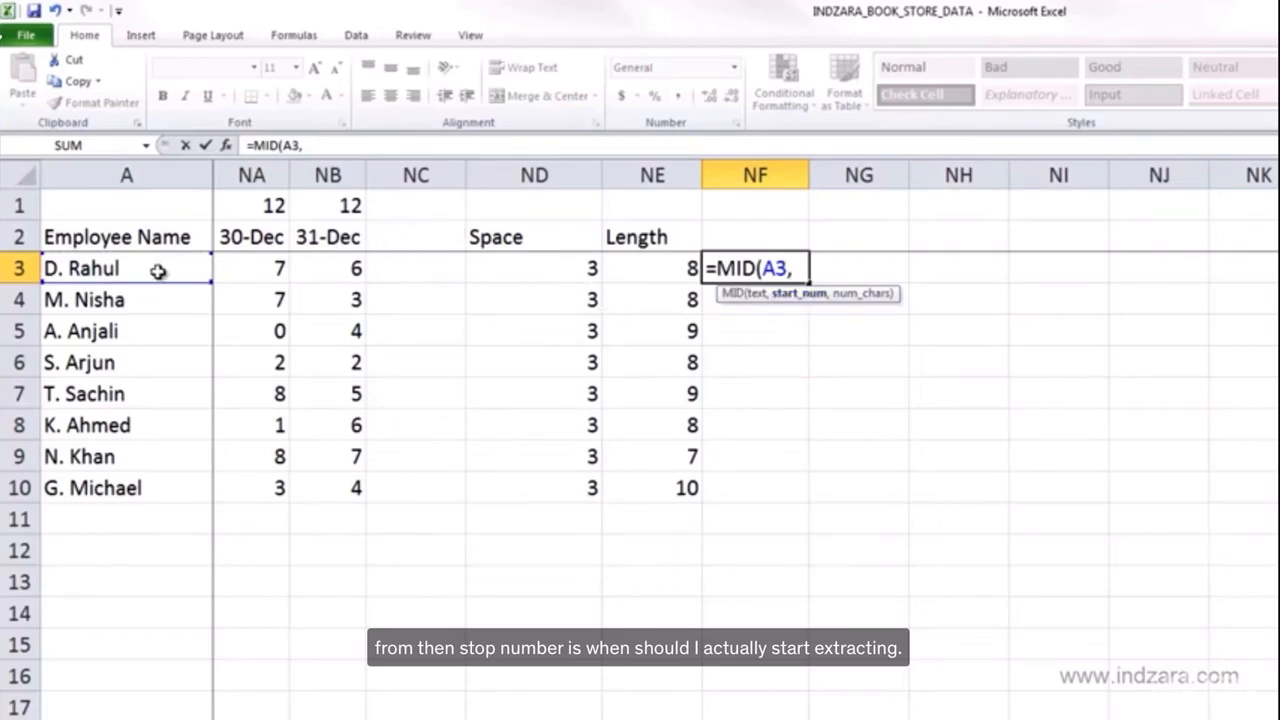
click(551, 273)
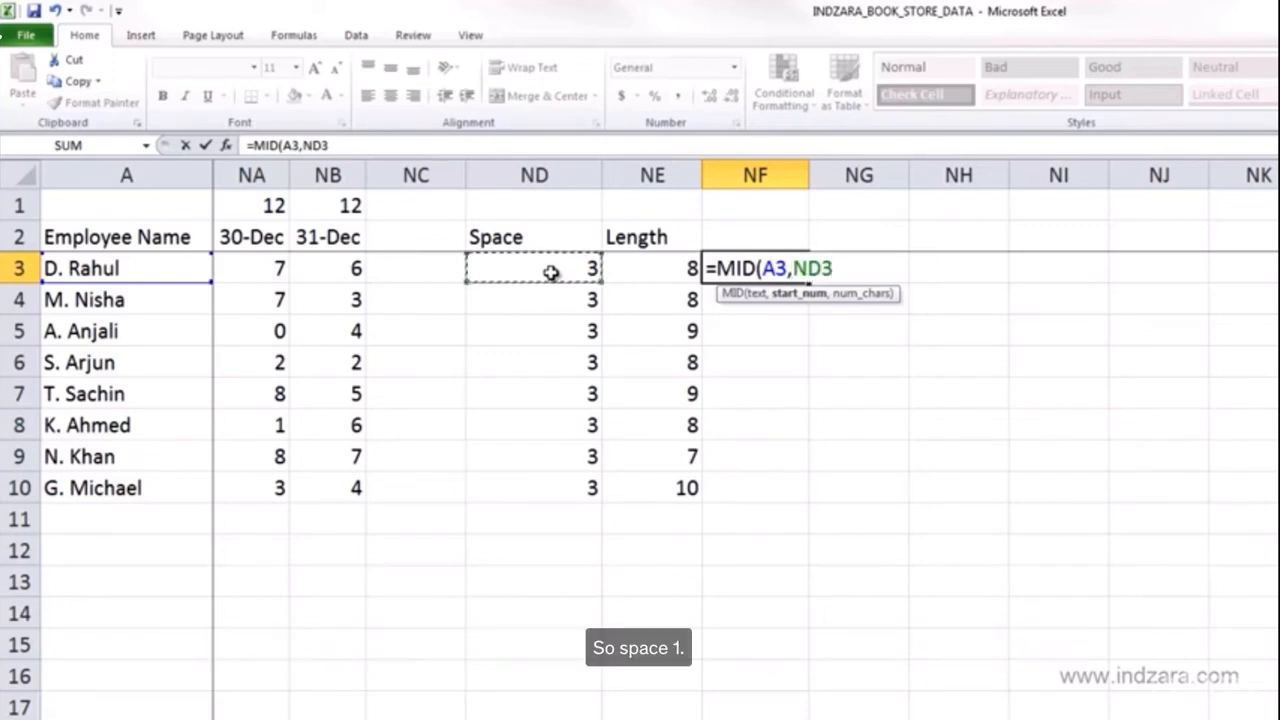
text(+1)
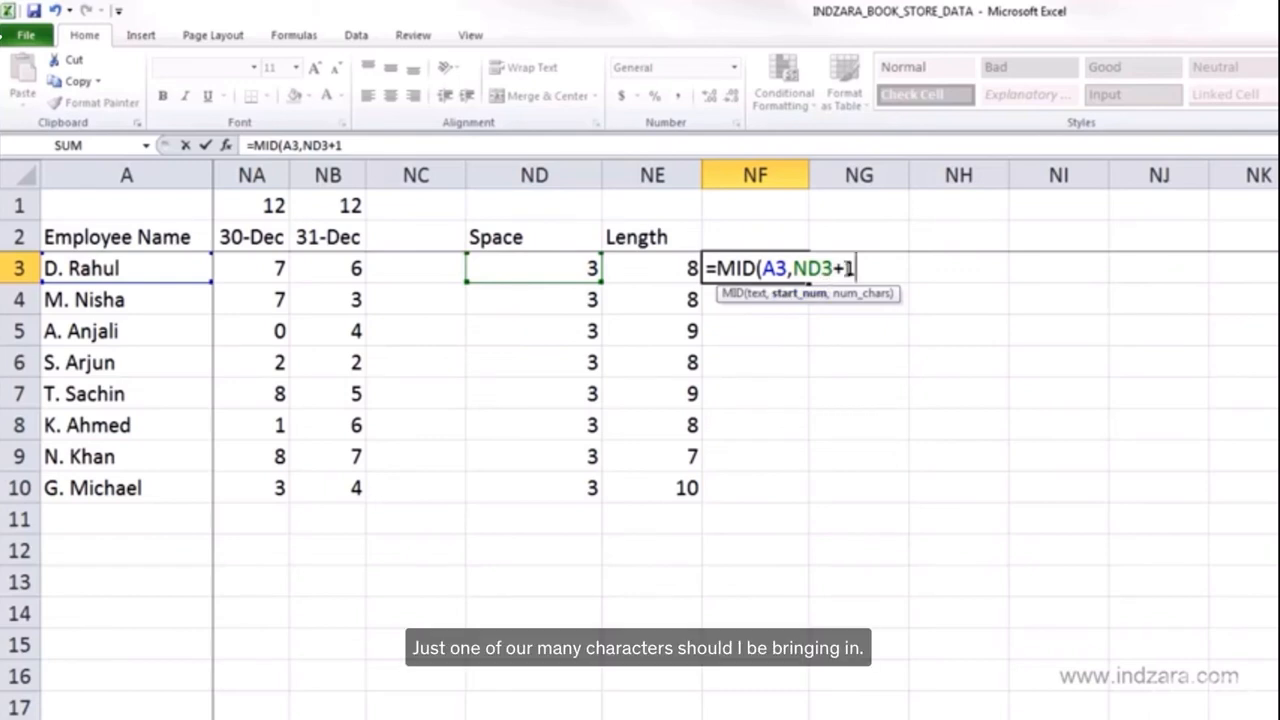
text(,)
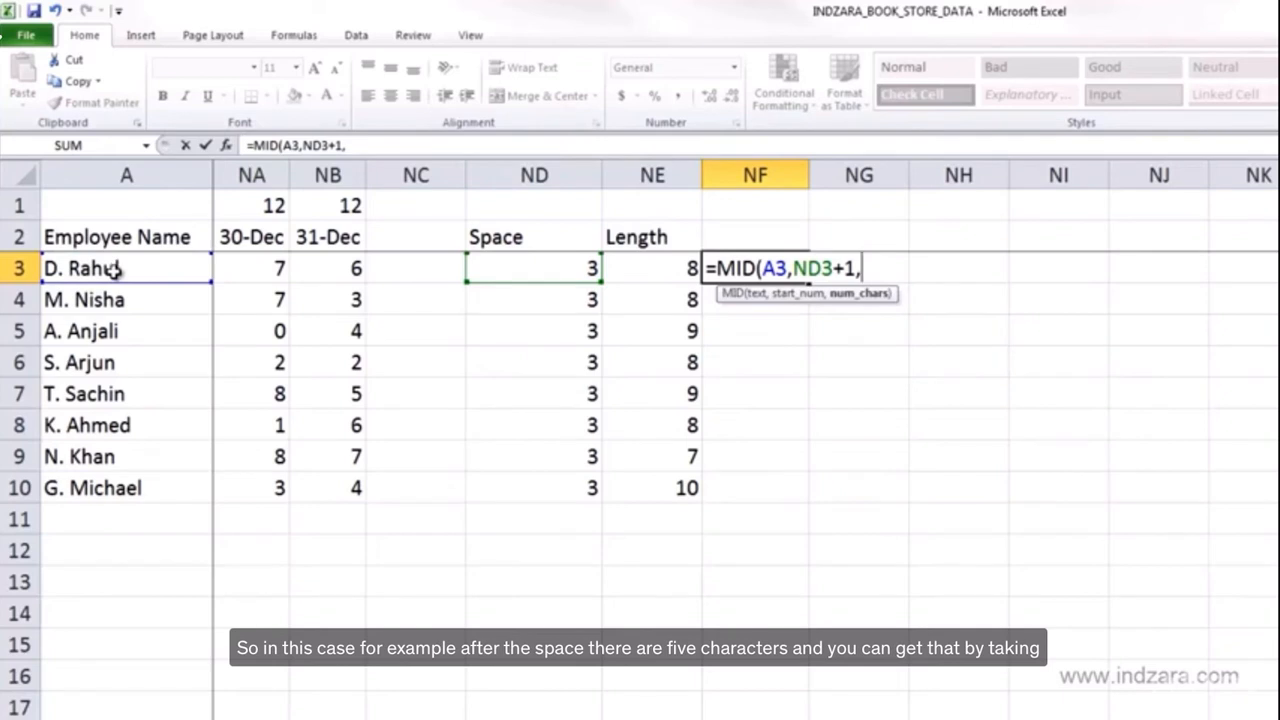
click(660, 275)
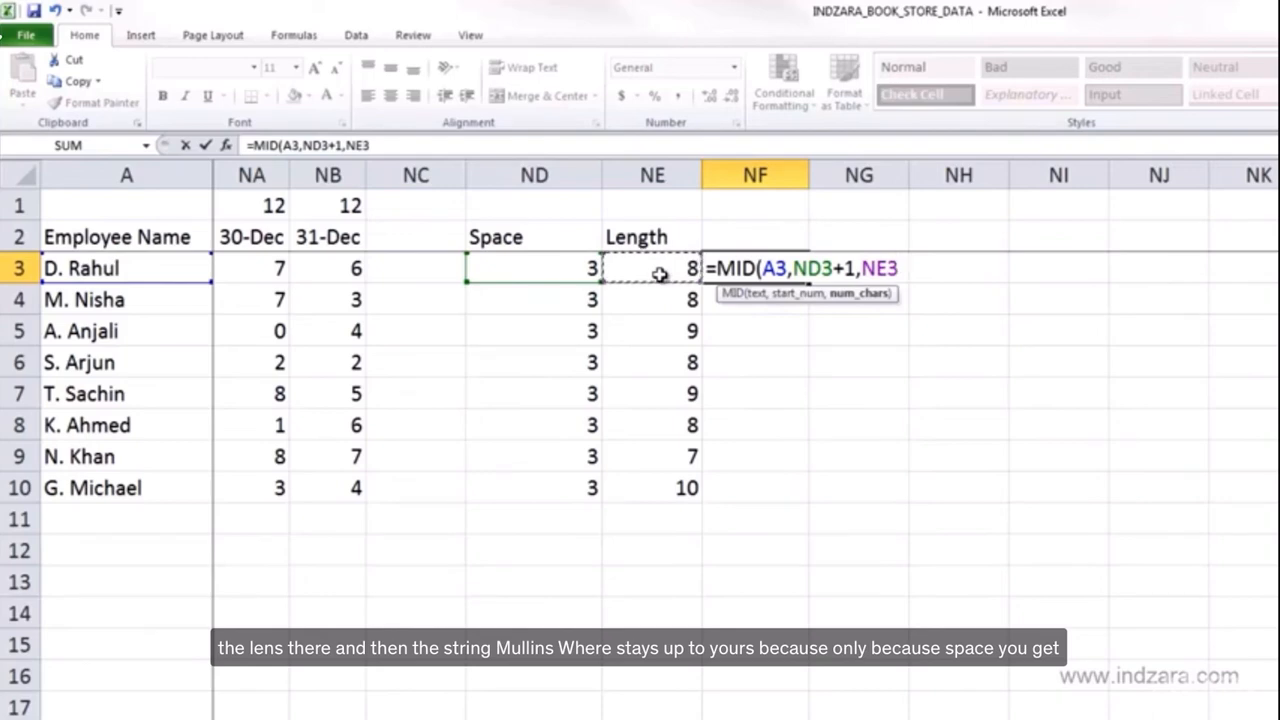
text(-)
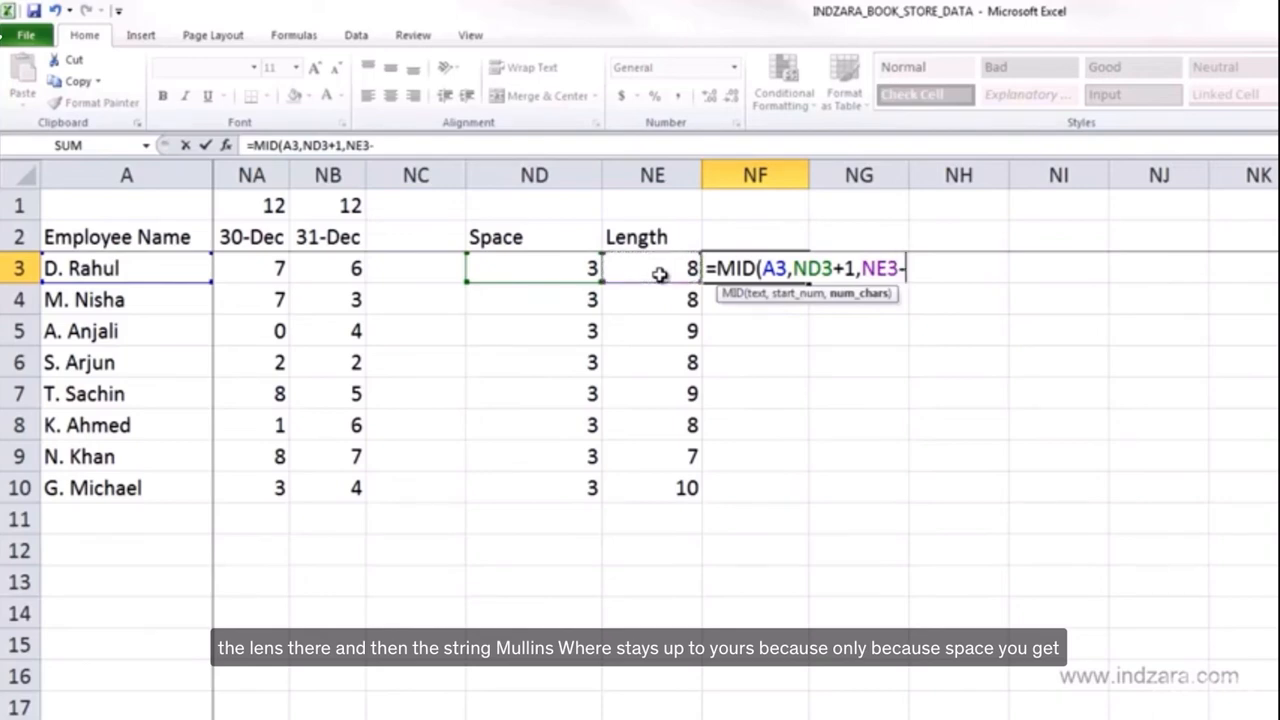
click(564, 268)
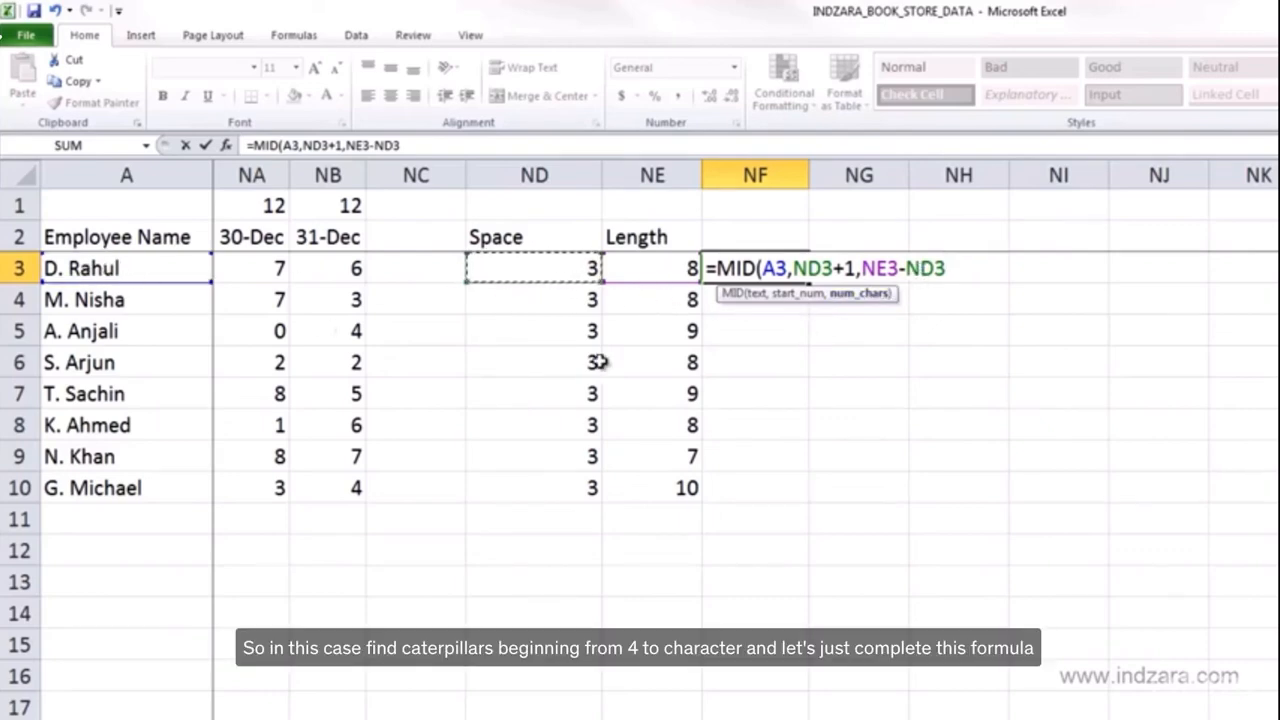
click(808, 268)
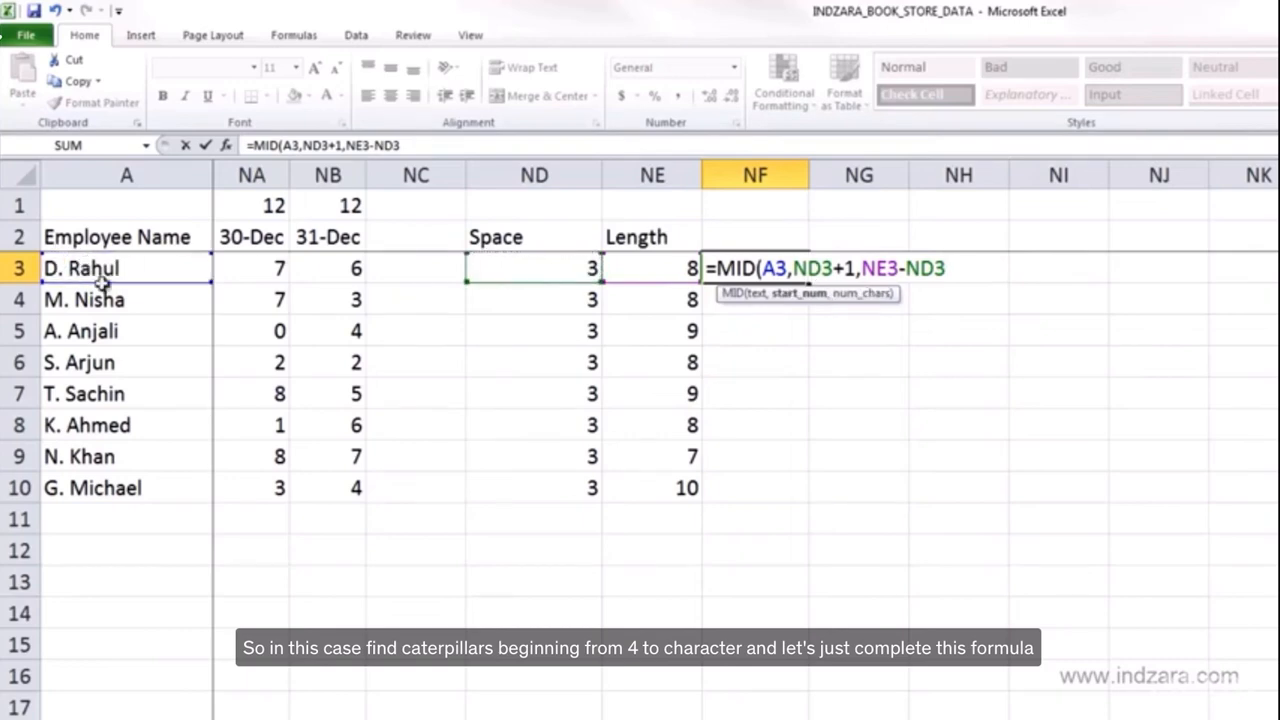
click(436, 147)
text())
key(Return)
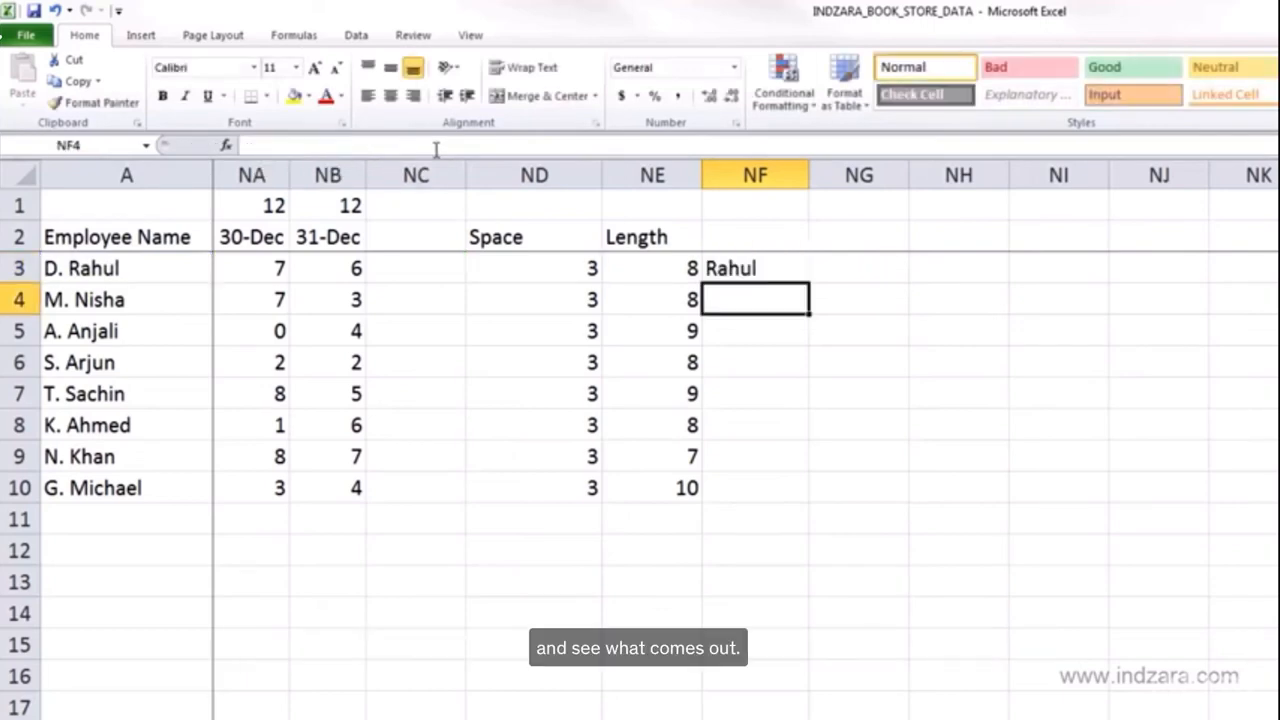
- Fill the MID formula from NF3 down to NF10
key(Up)
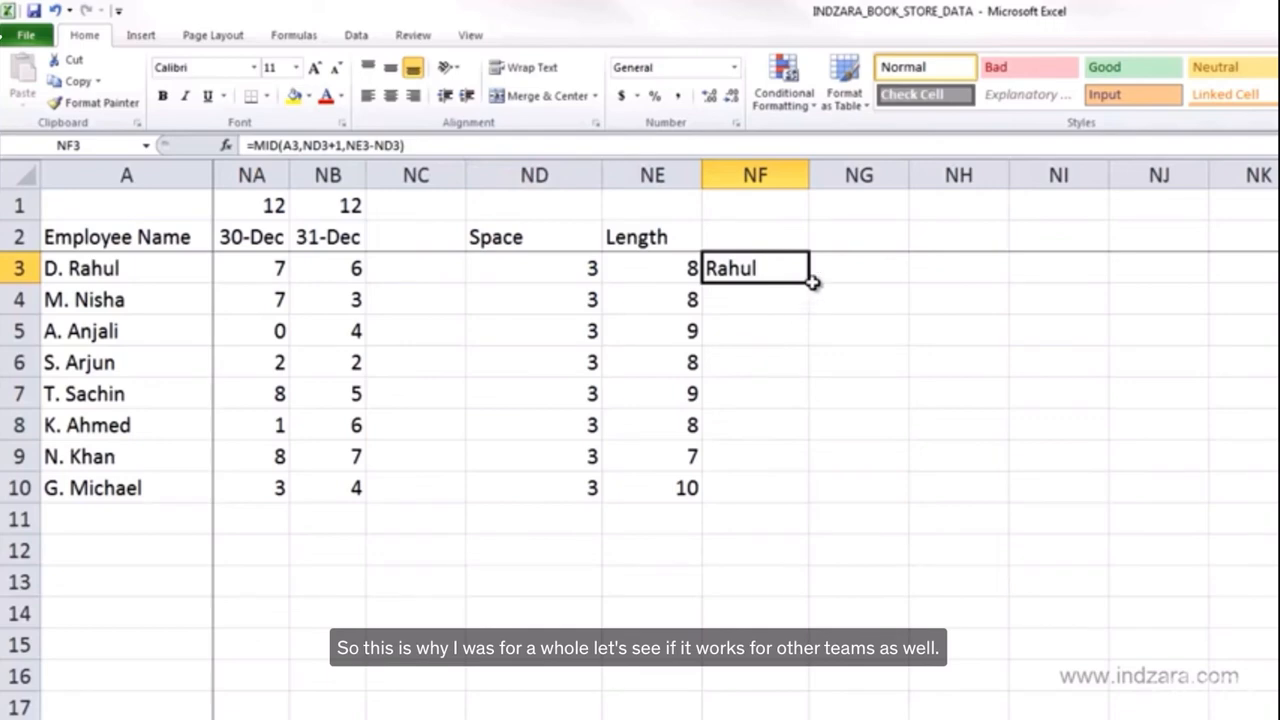
drag(808, 283, 800, 495)
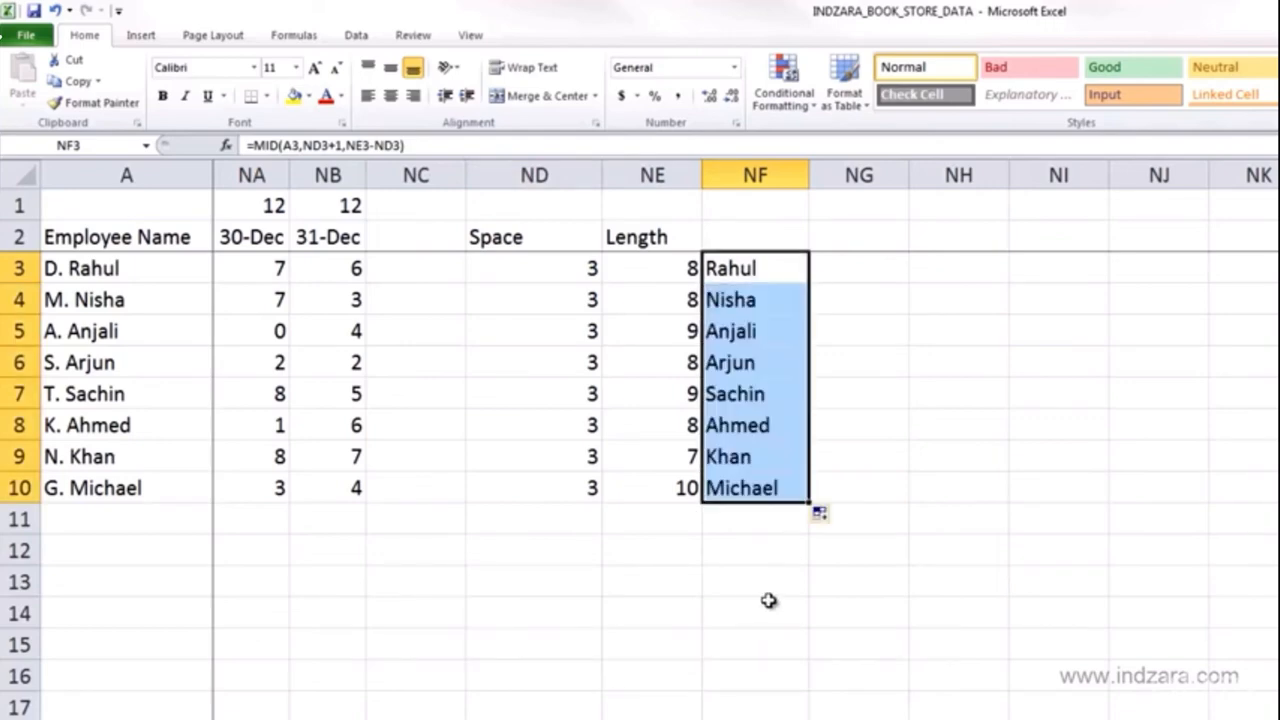
click(863, 414)
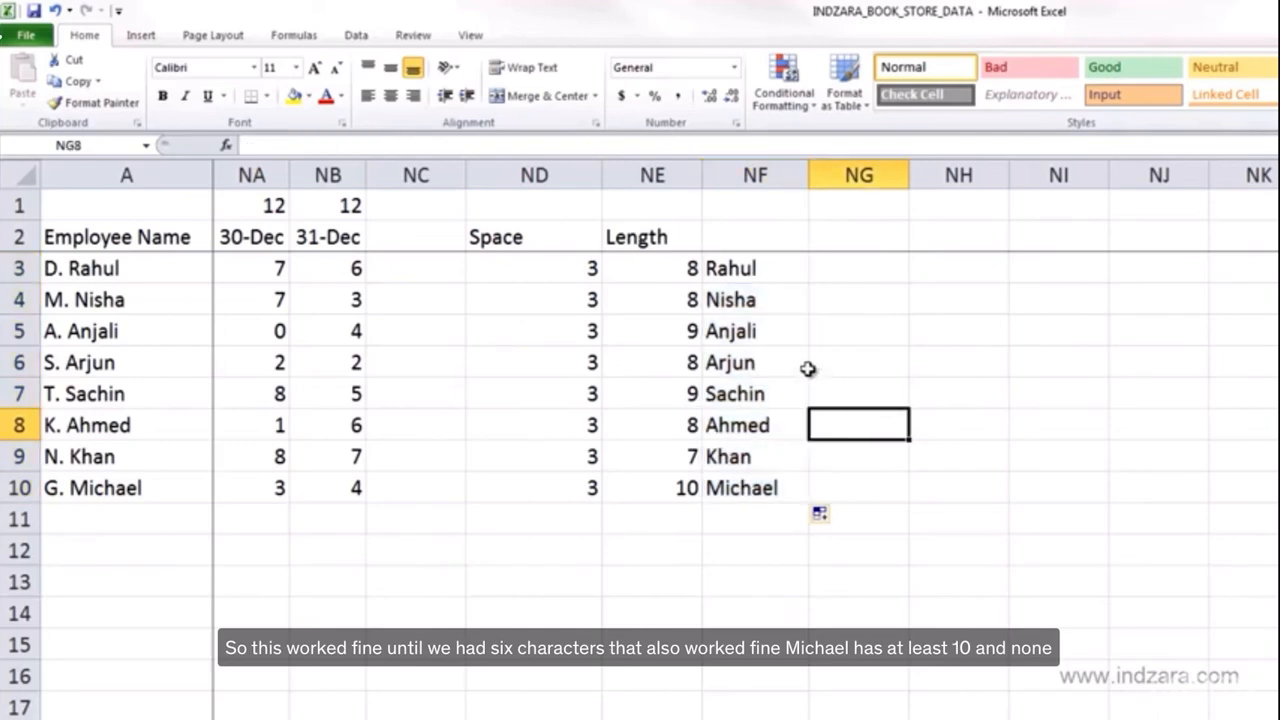
- Review the formulas in the Space, Length and extracted-name cells for several employee rows
click(750, 338)
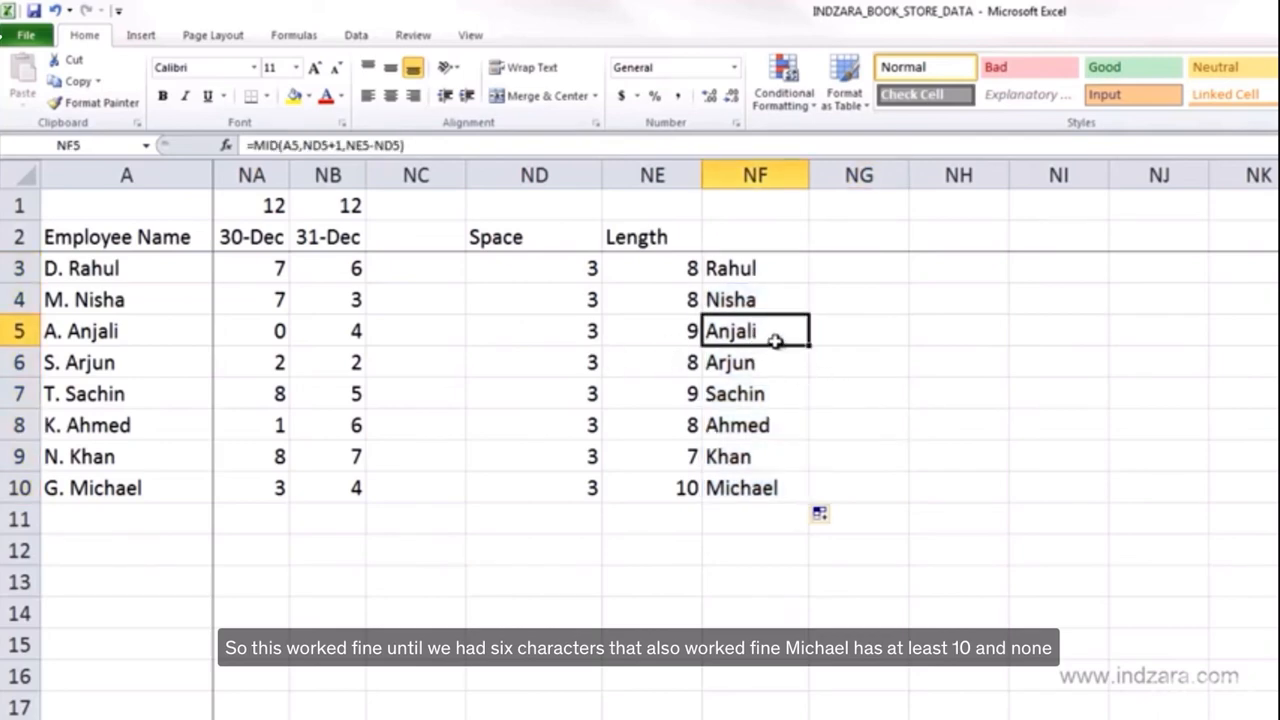
click(765, 488)
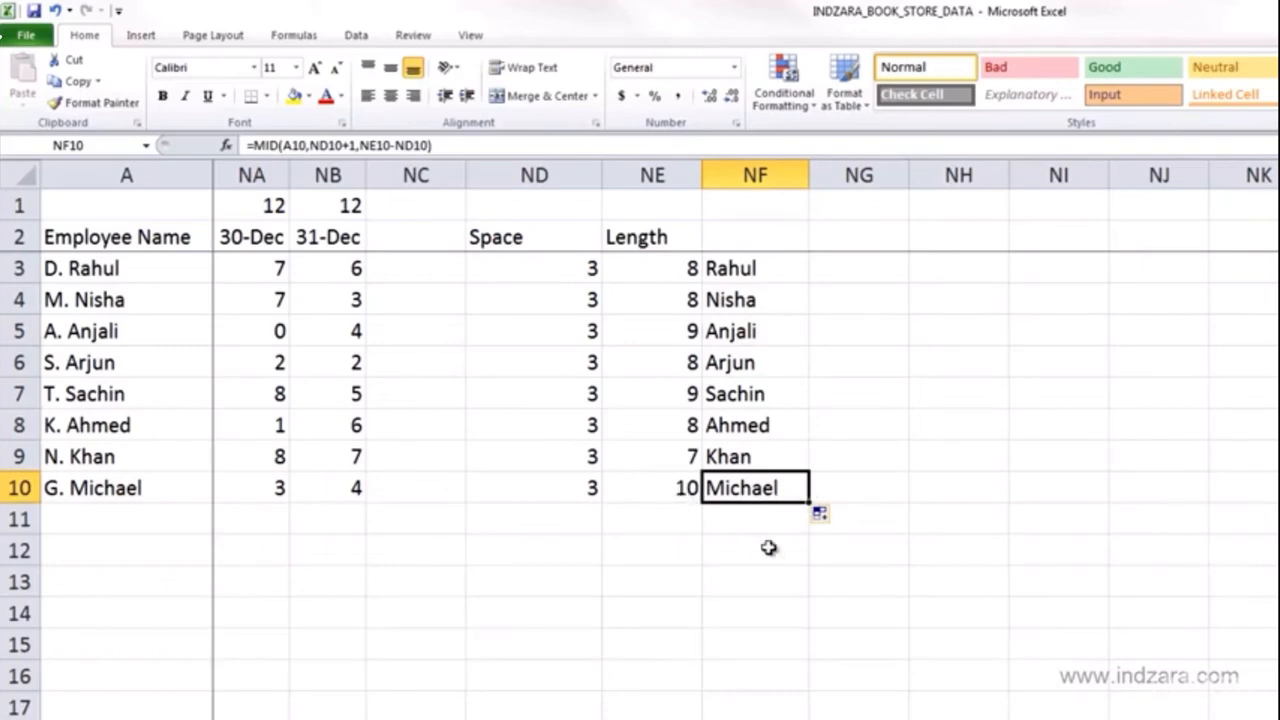
click(765, 271)
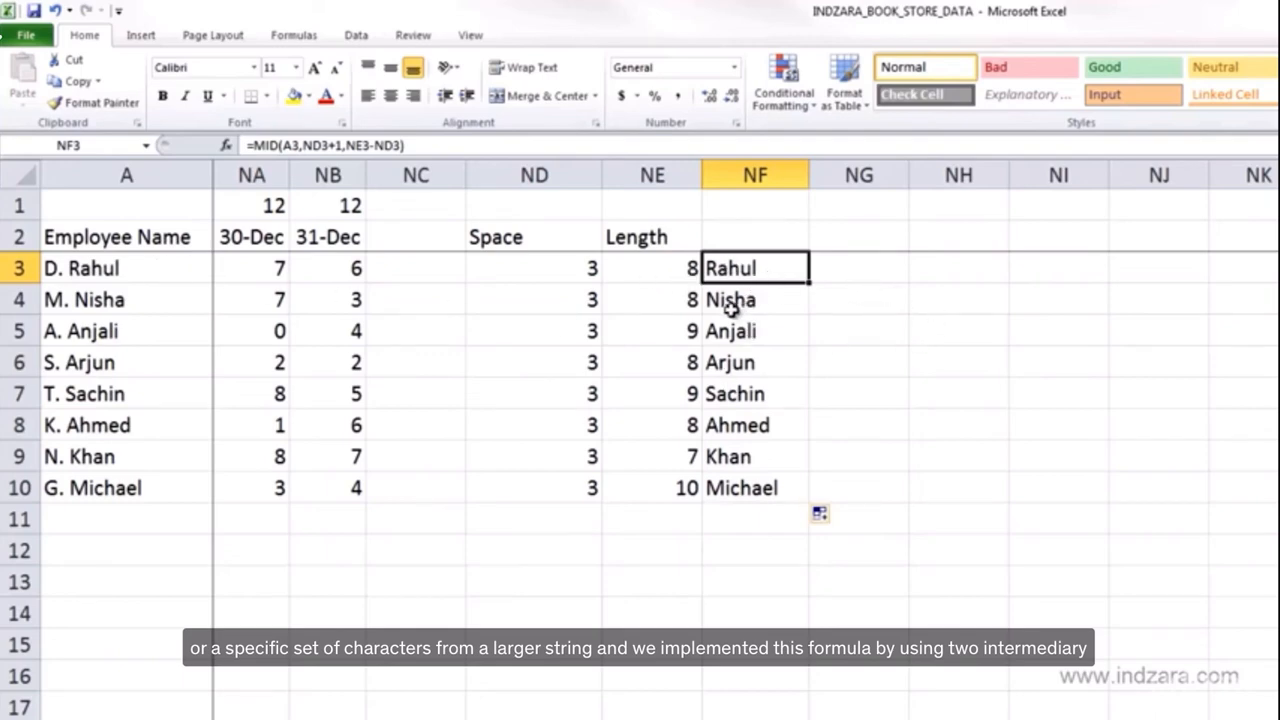
click(580, 270)
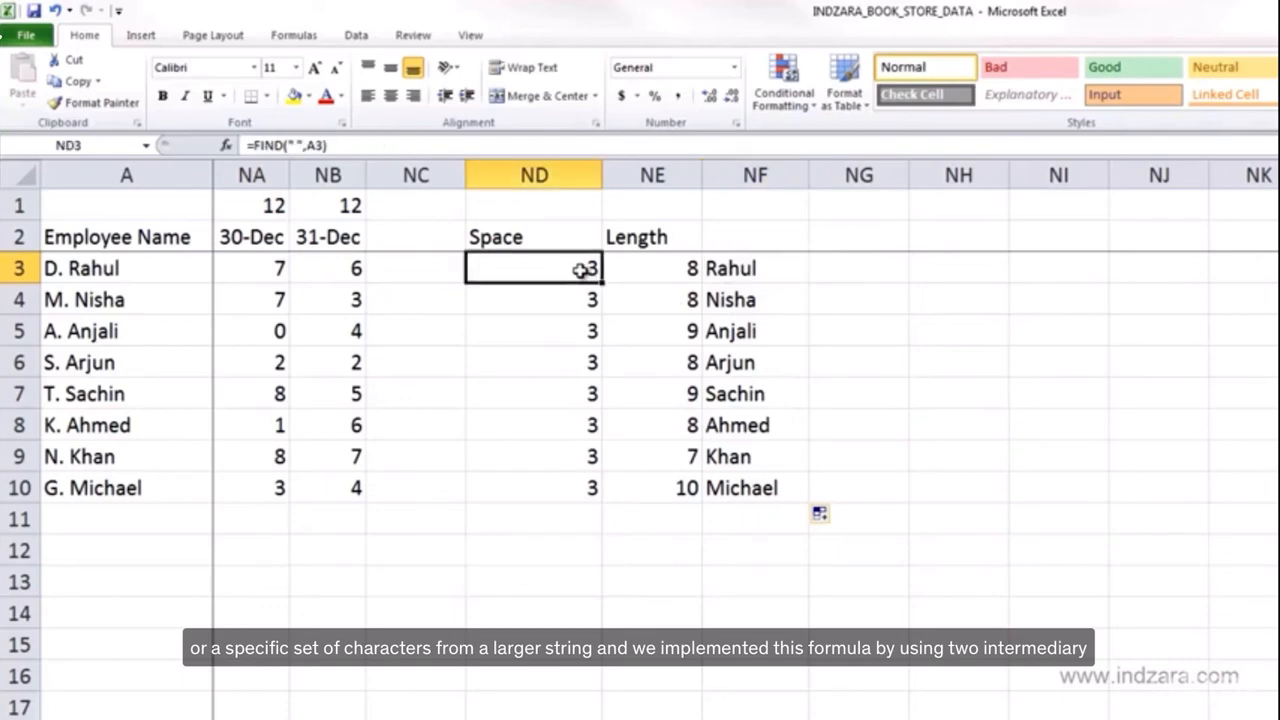
click(660, 267)
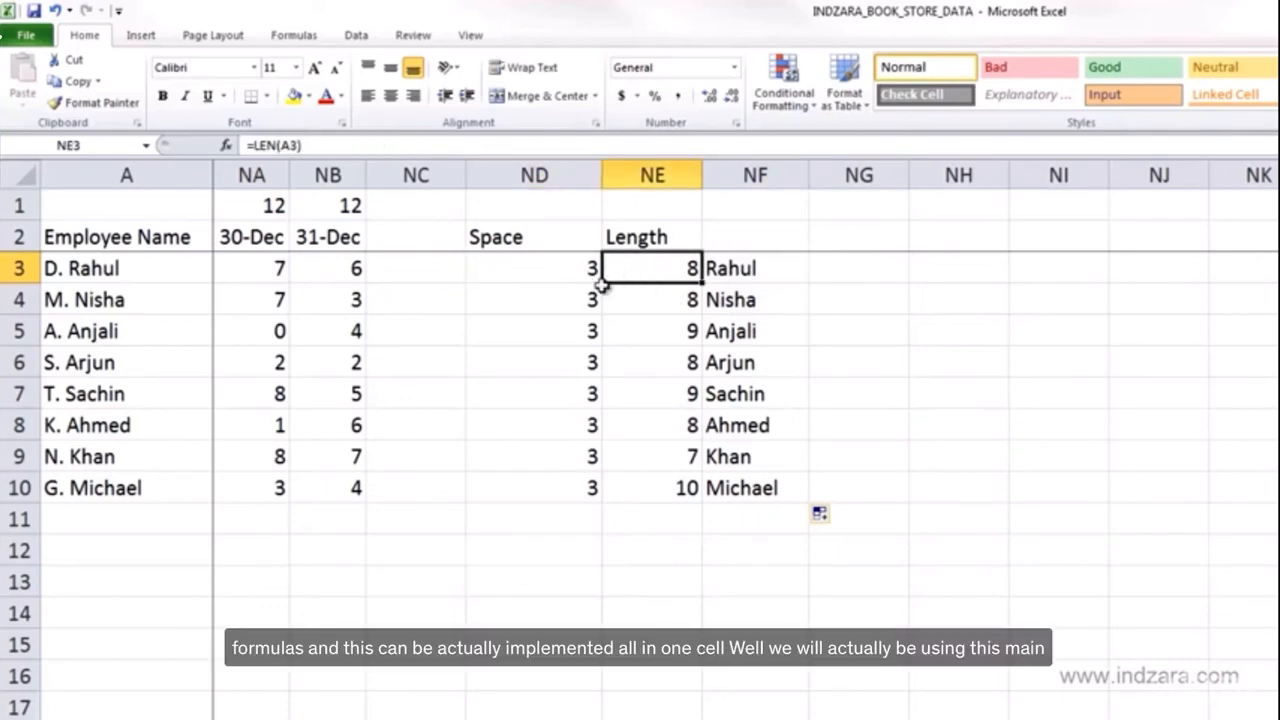
click(733, 272)
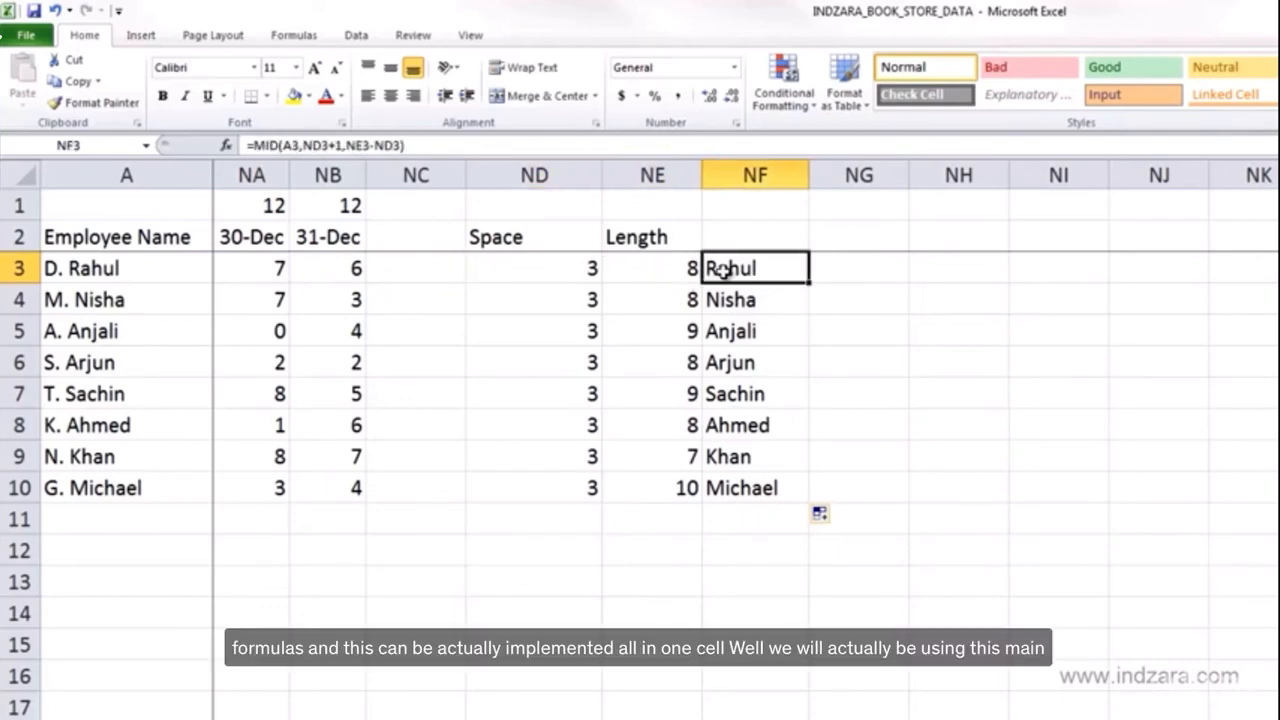
click(848, 272)
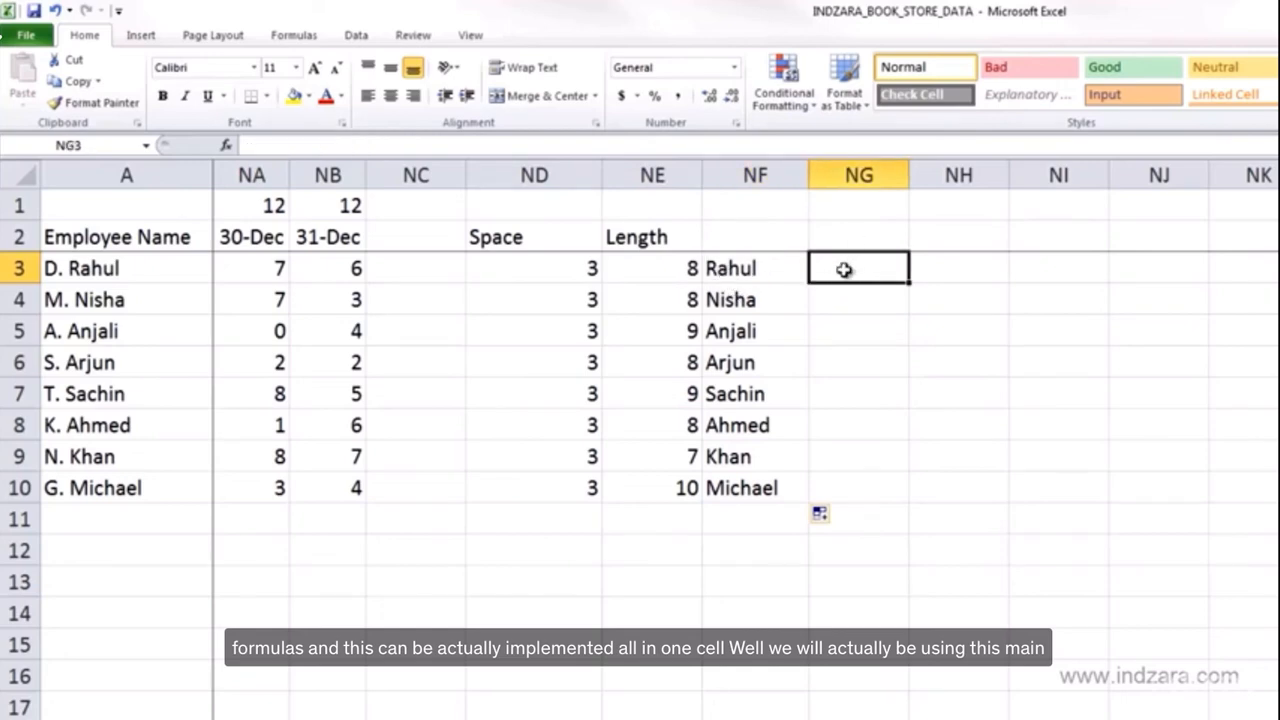
click(778, 275)
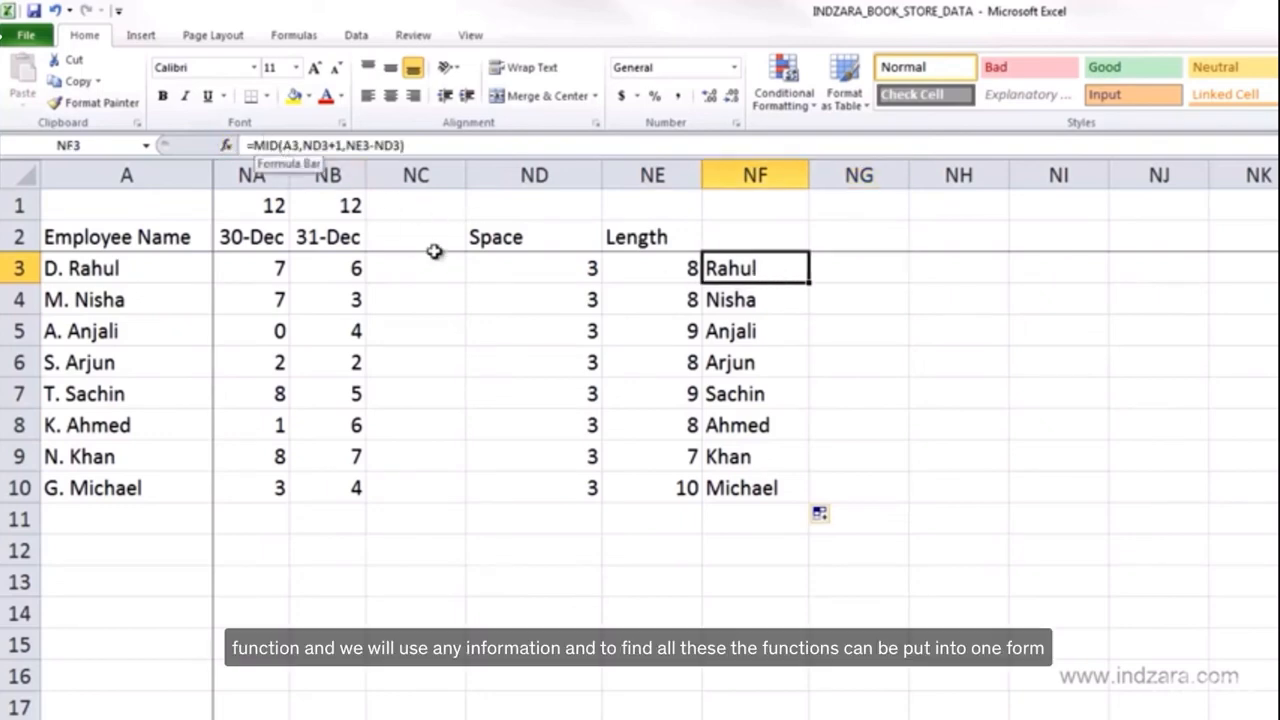
click(645, 274)
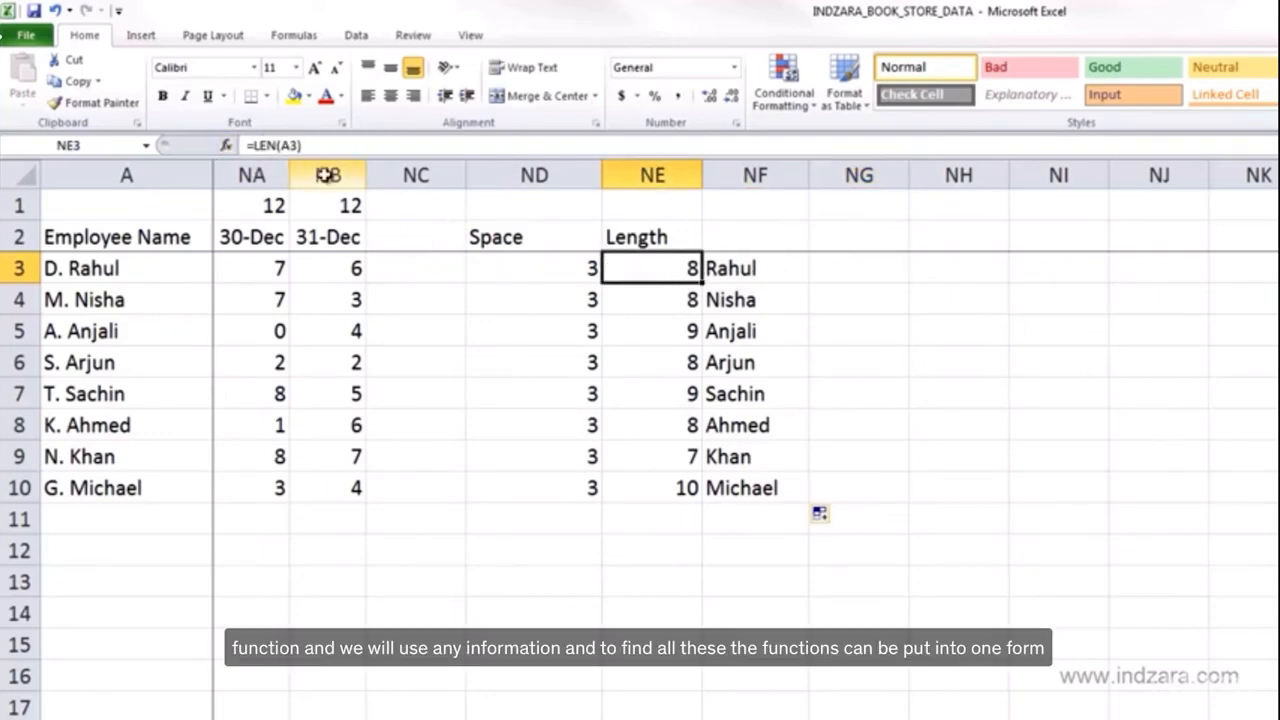
click(540, 266)
click(842, 272)
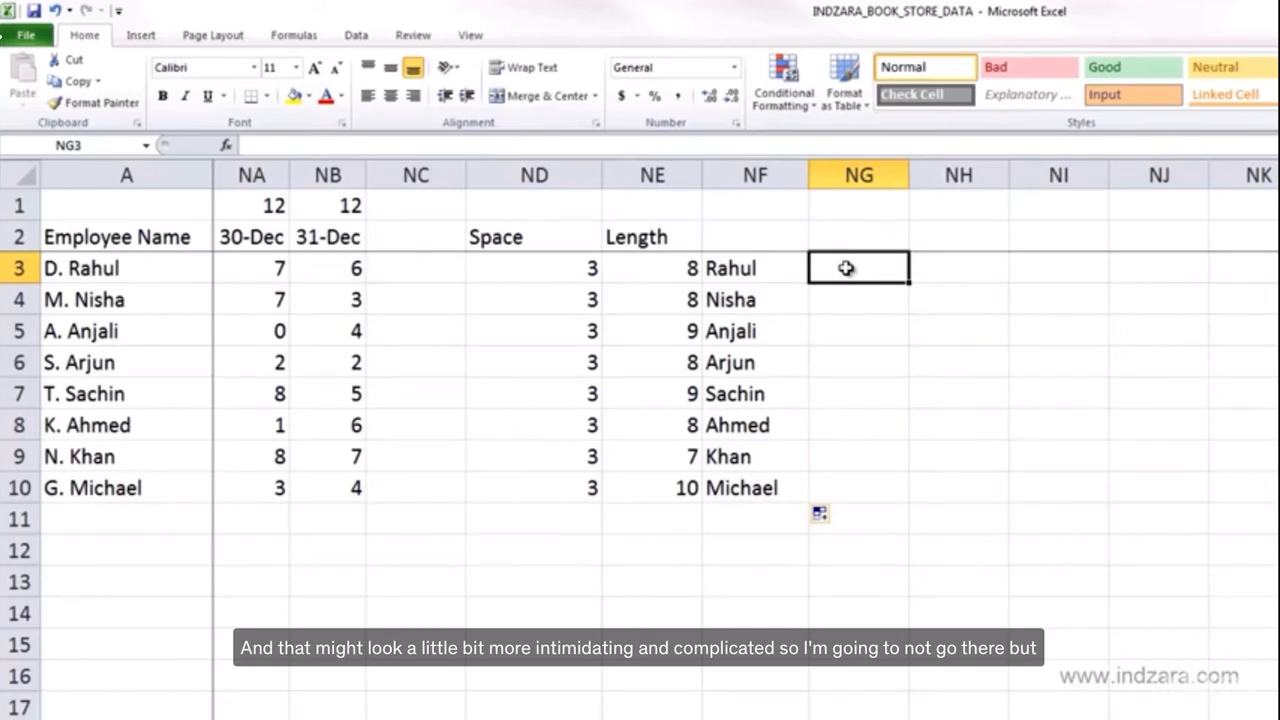
click(760, 268)
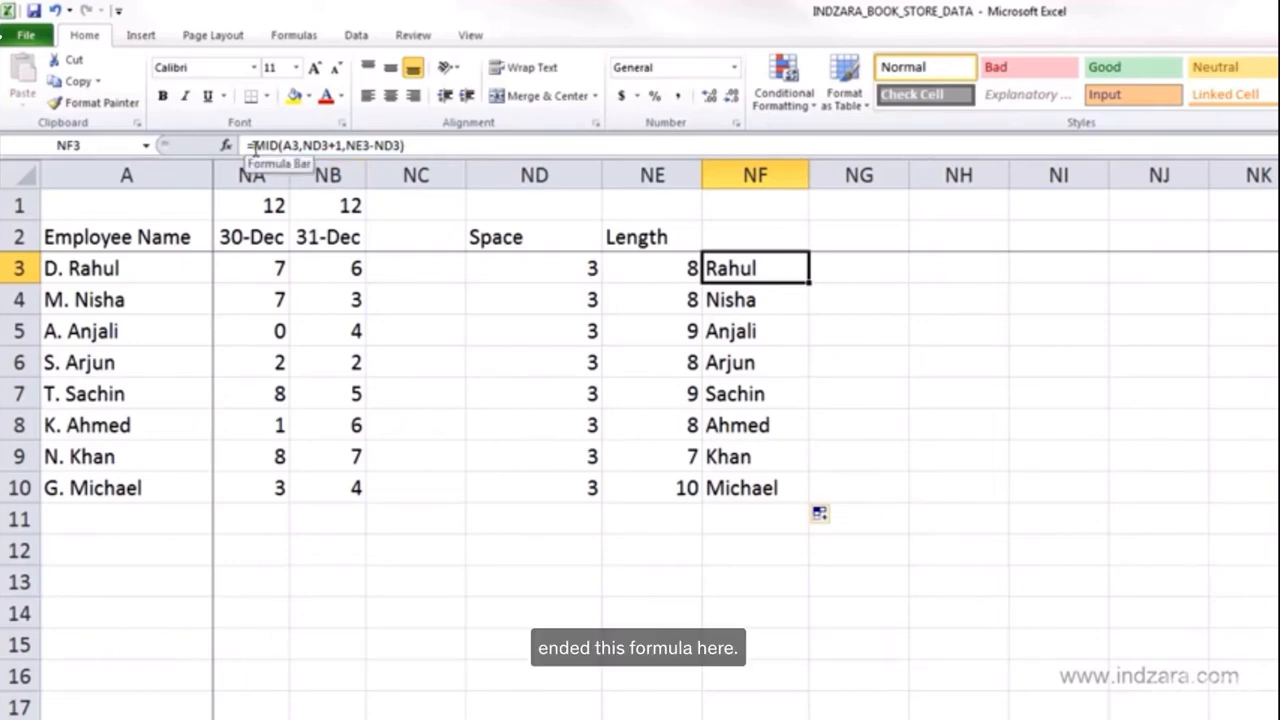
- Wrap the formula in NF3 in CONCATENATE so it reads =CONCATENATE("Respected ",MID(A3,ND3+1,NE3-ND3))
click(380, 148)
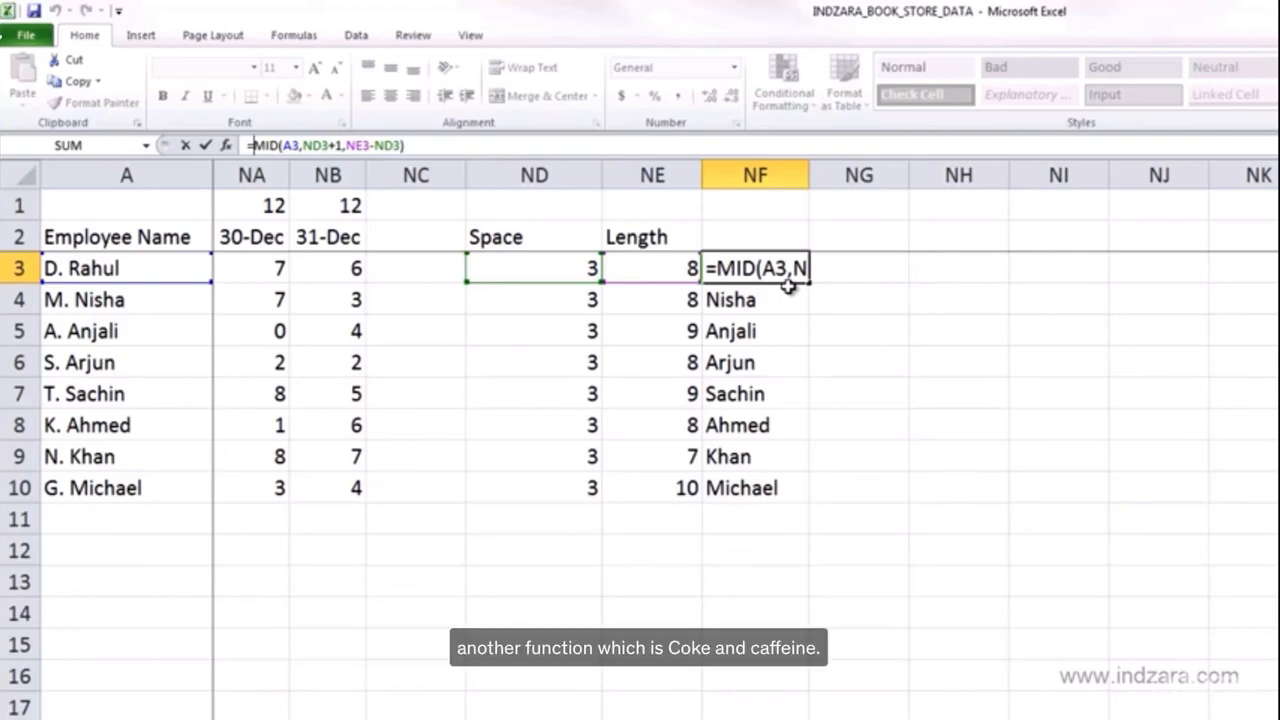
text(CONCATEN)
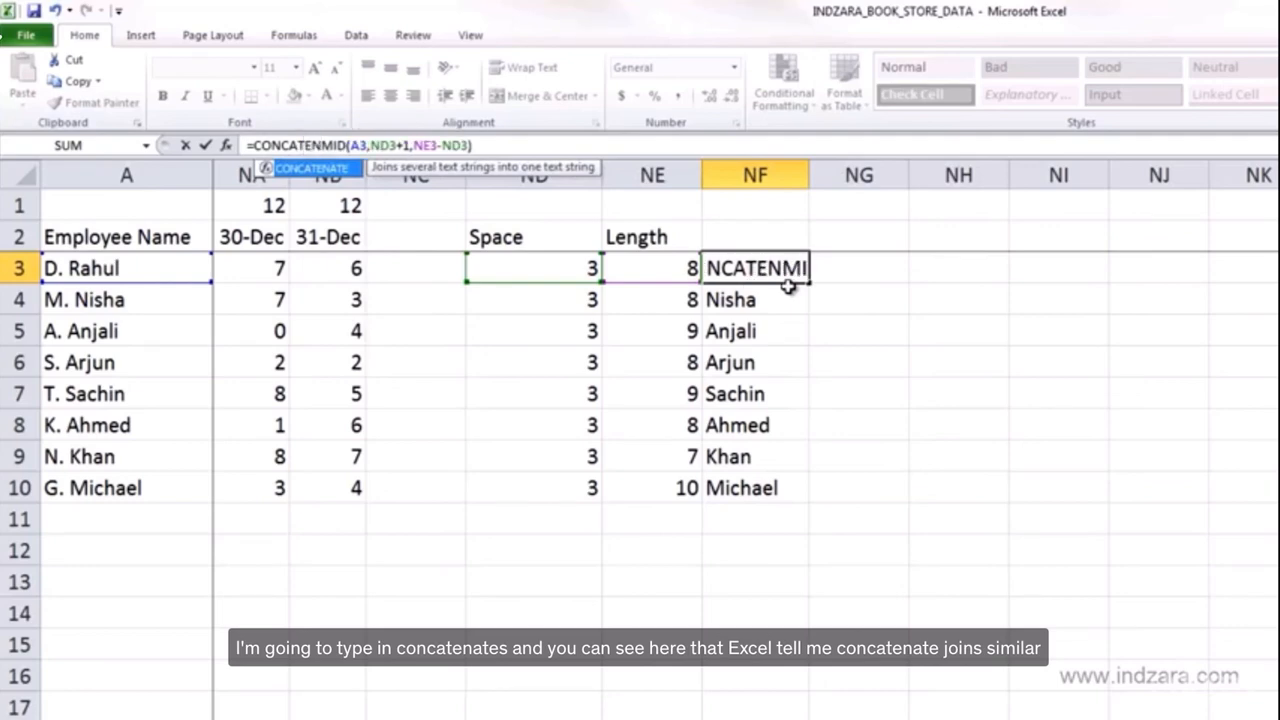
text(A)
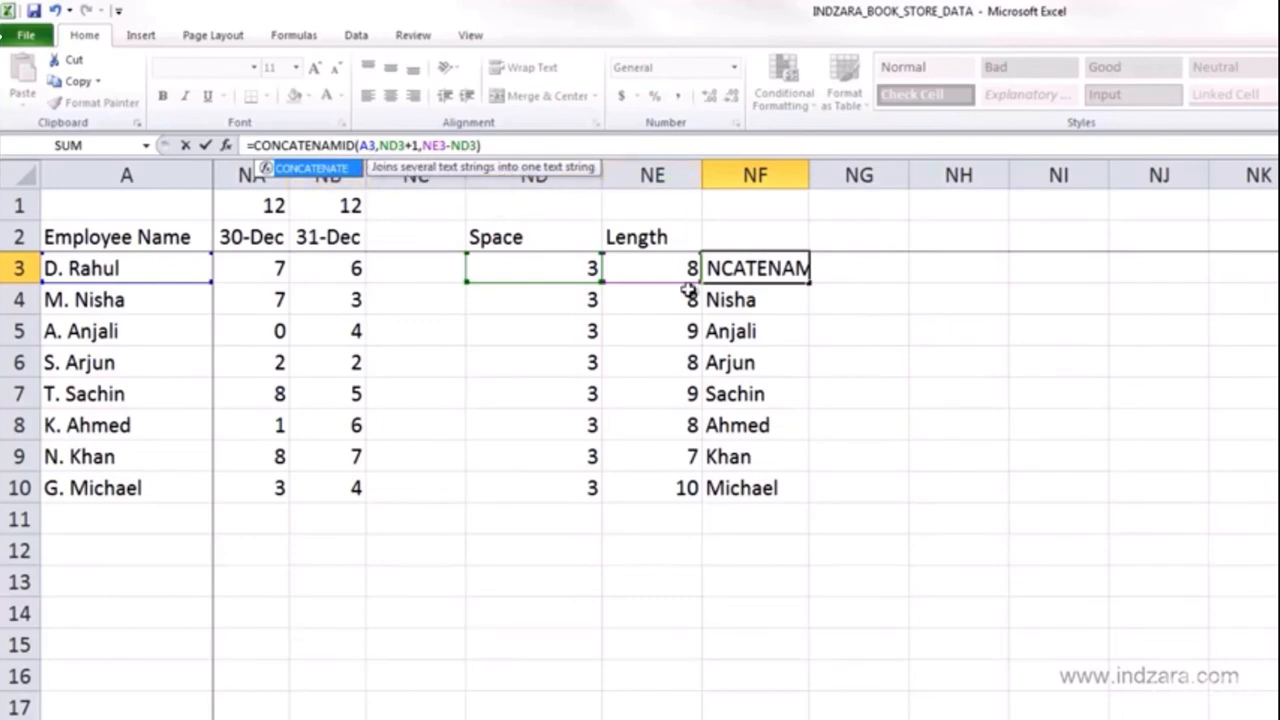
text(TE)
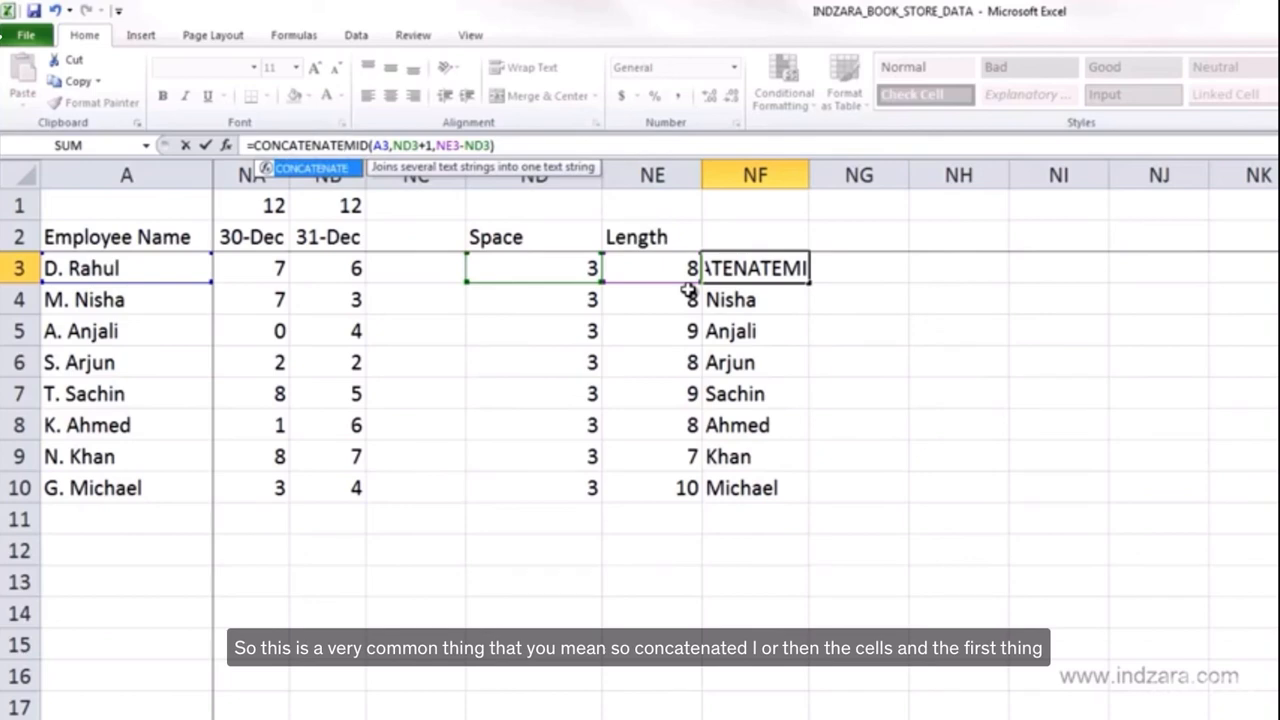
text(()
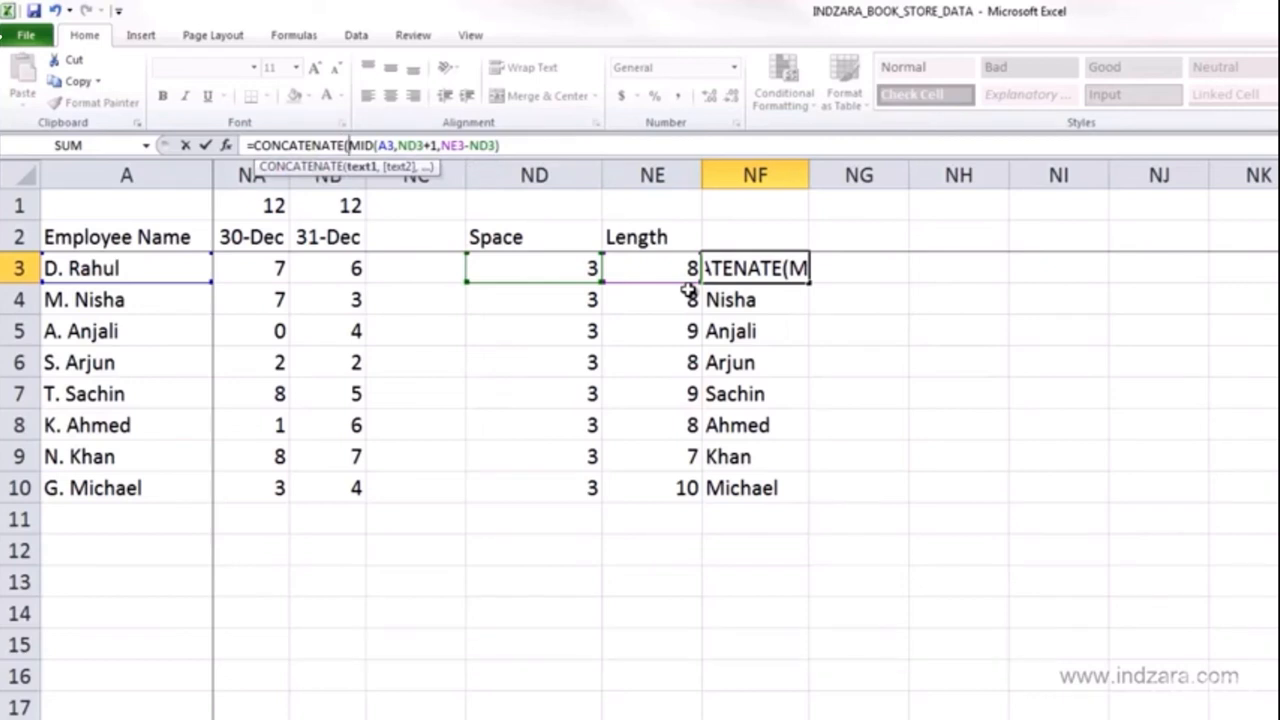
text(")
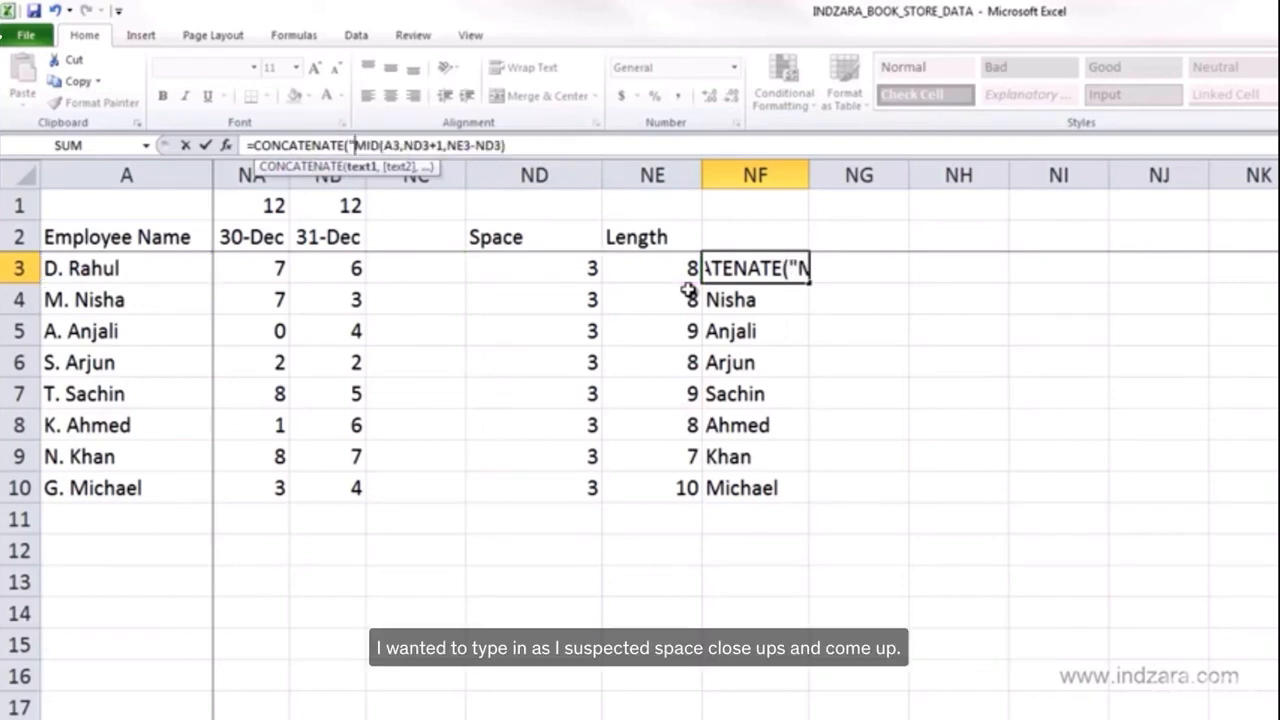
text(Respecte)
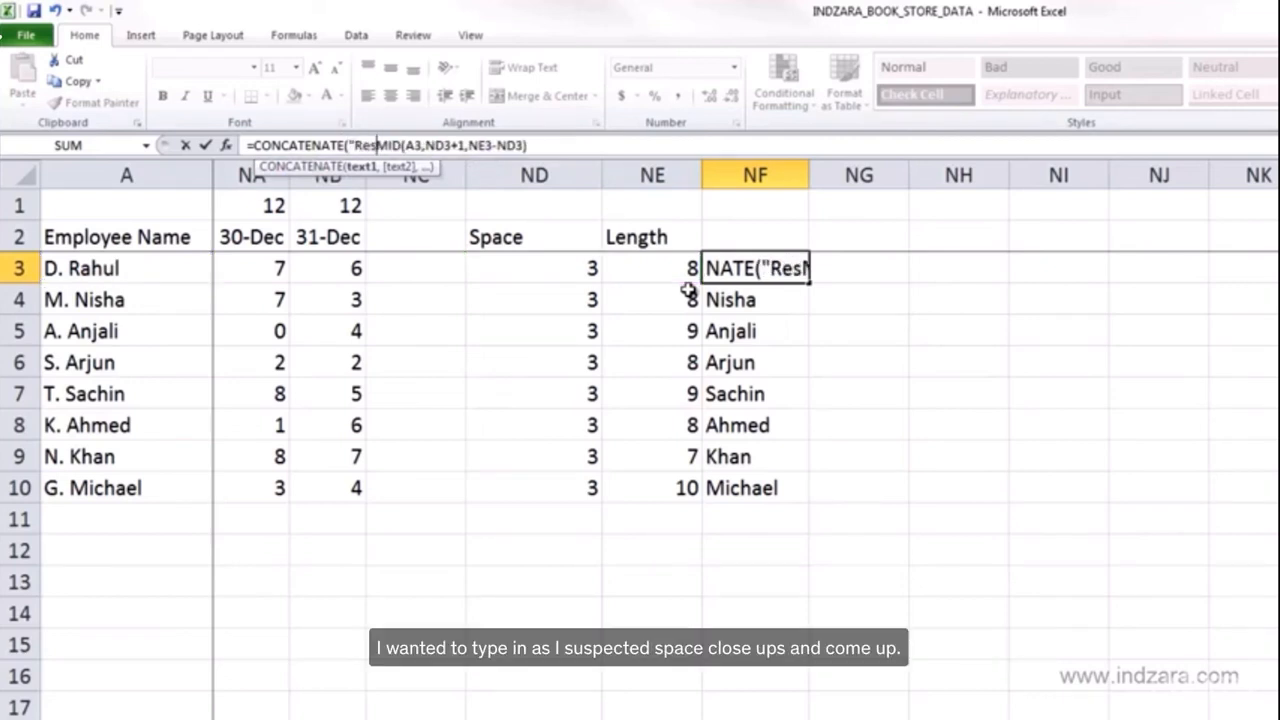
text(d )
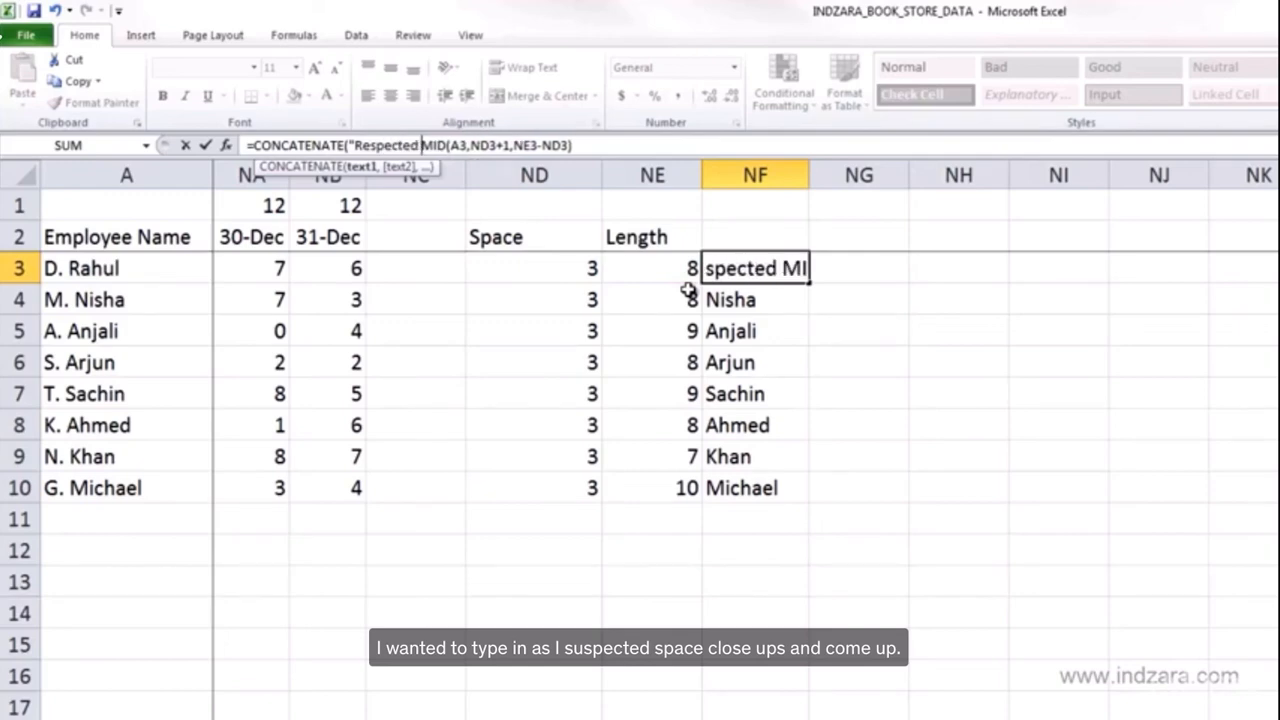
text(")
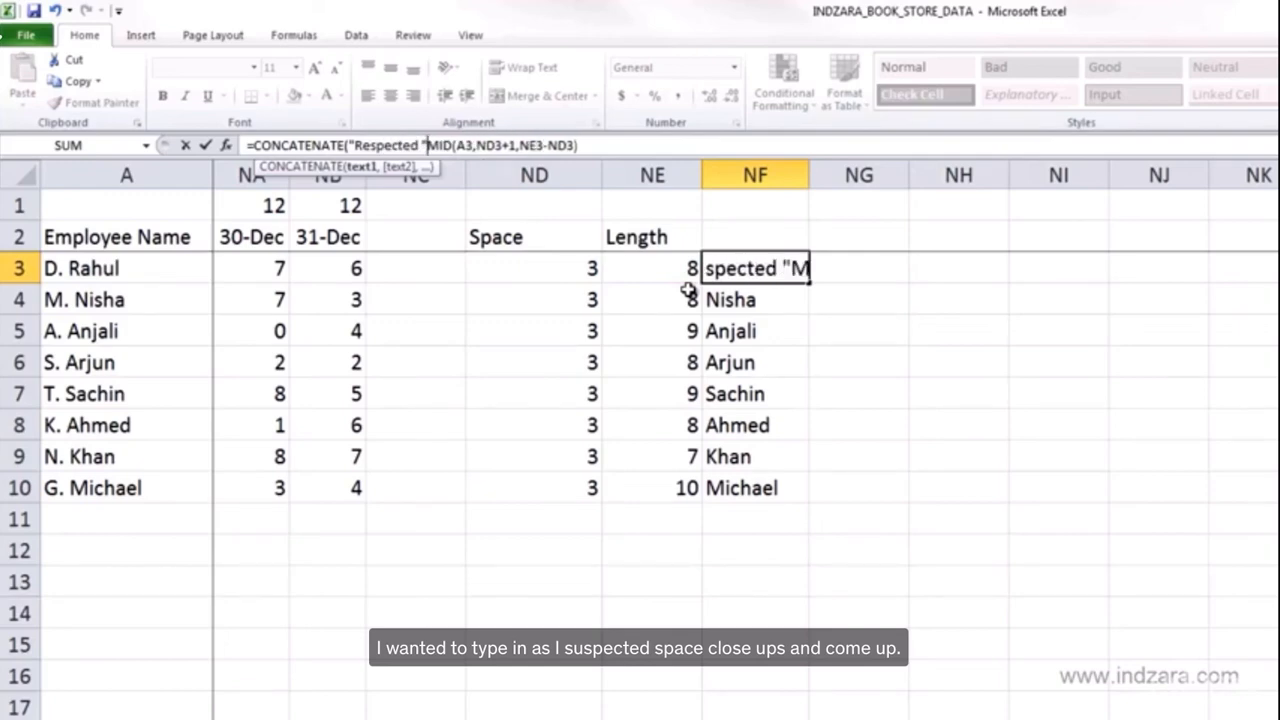
text(,)
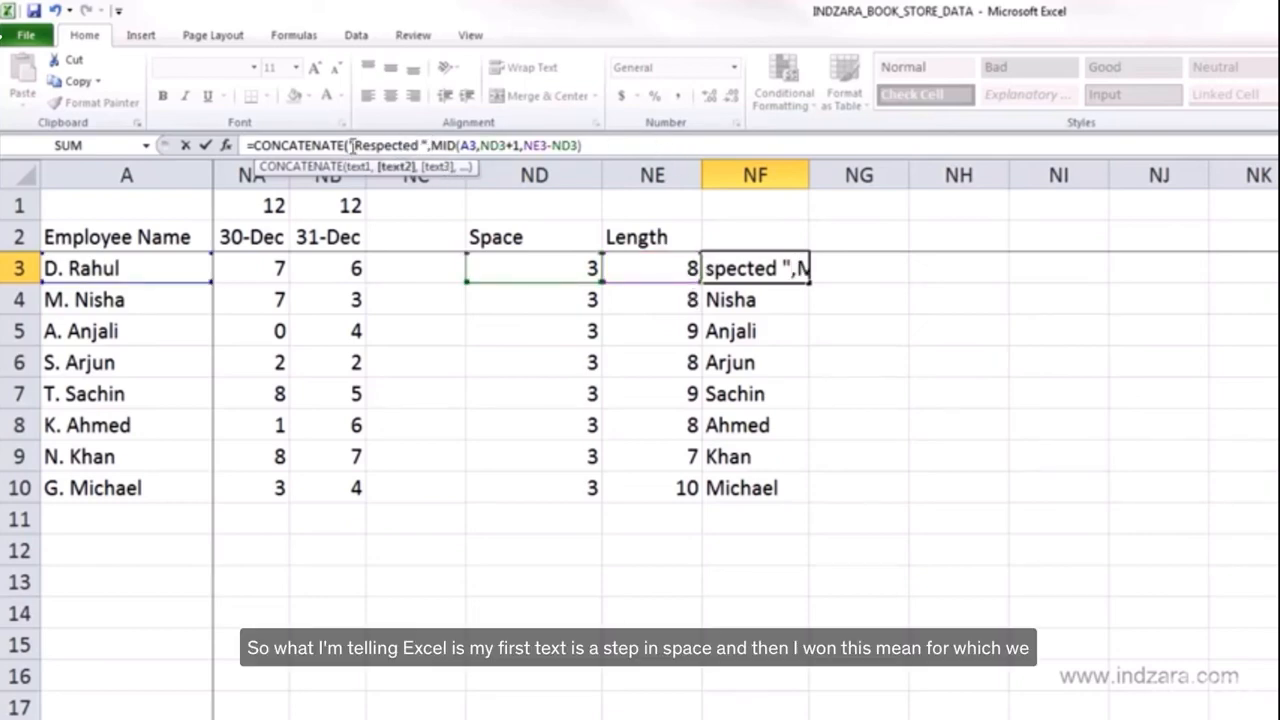
click(614, 150)
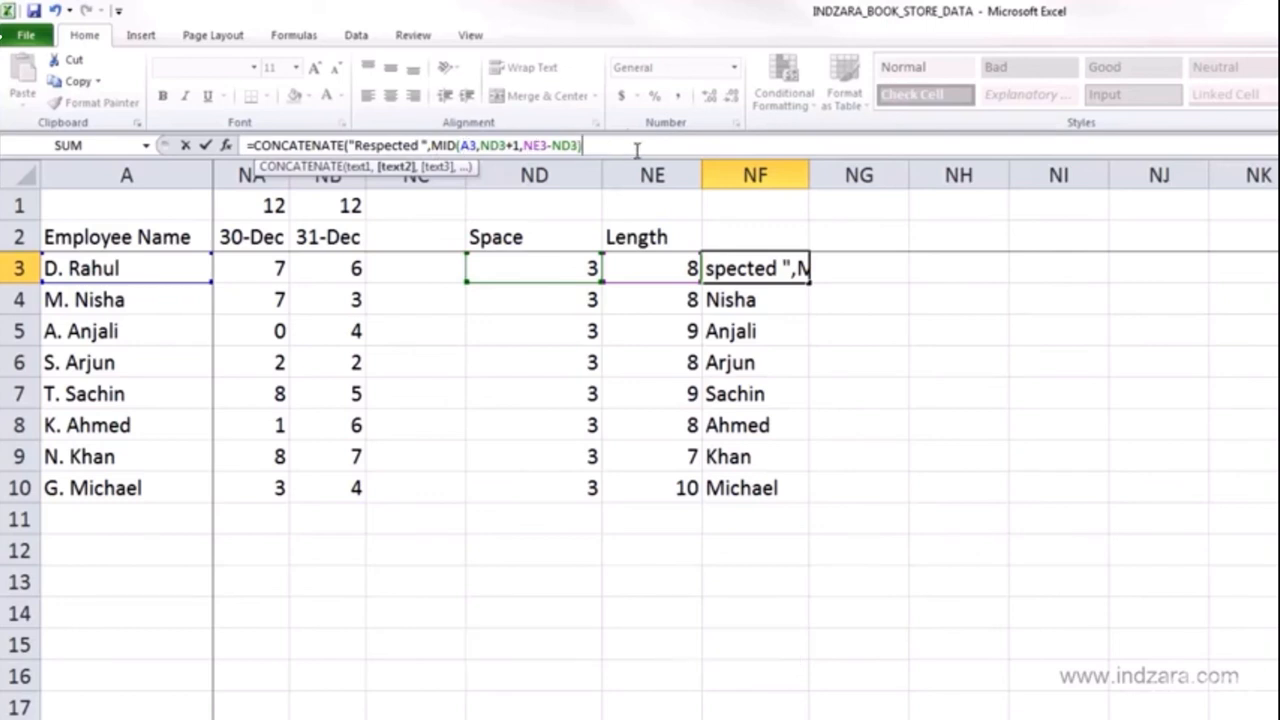
text())
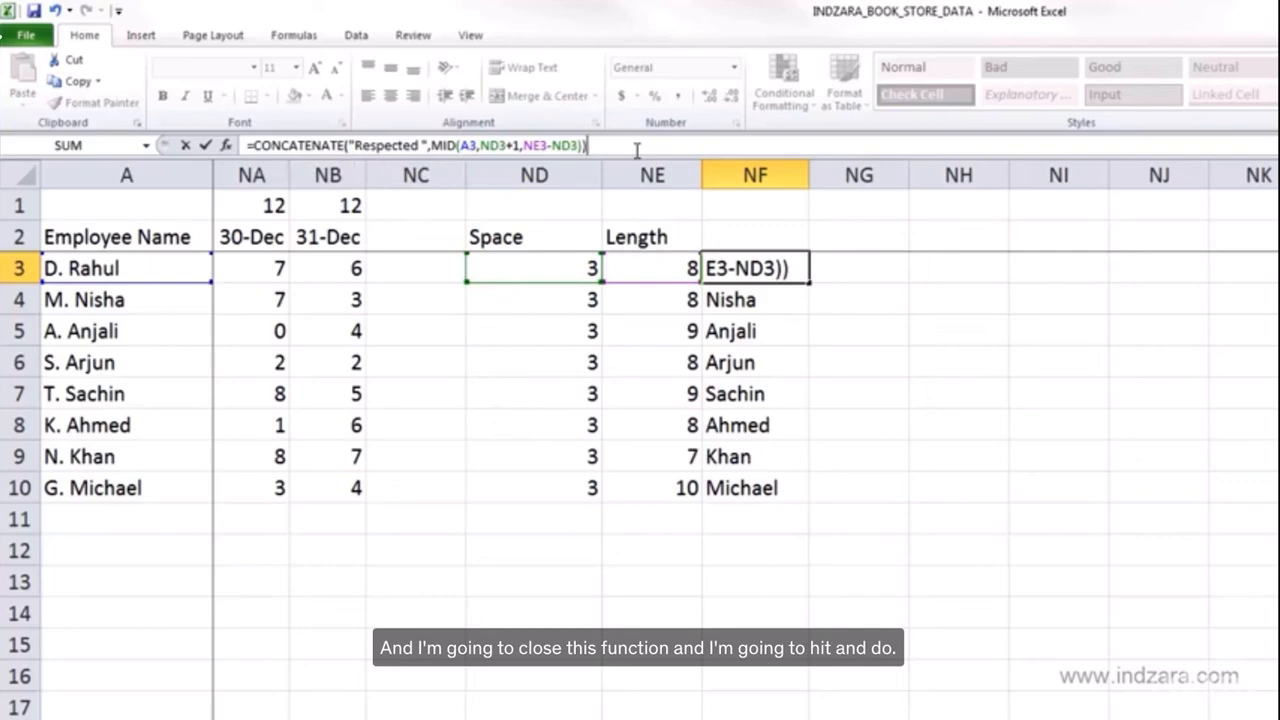
key(Return)
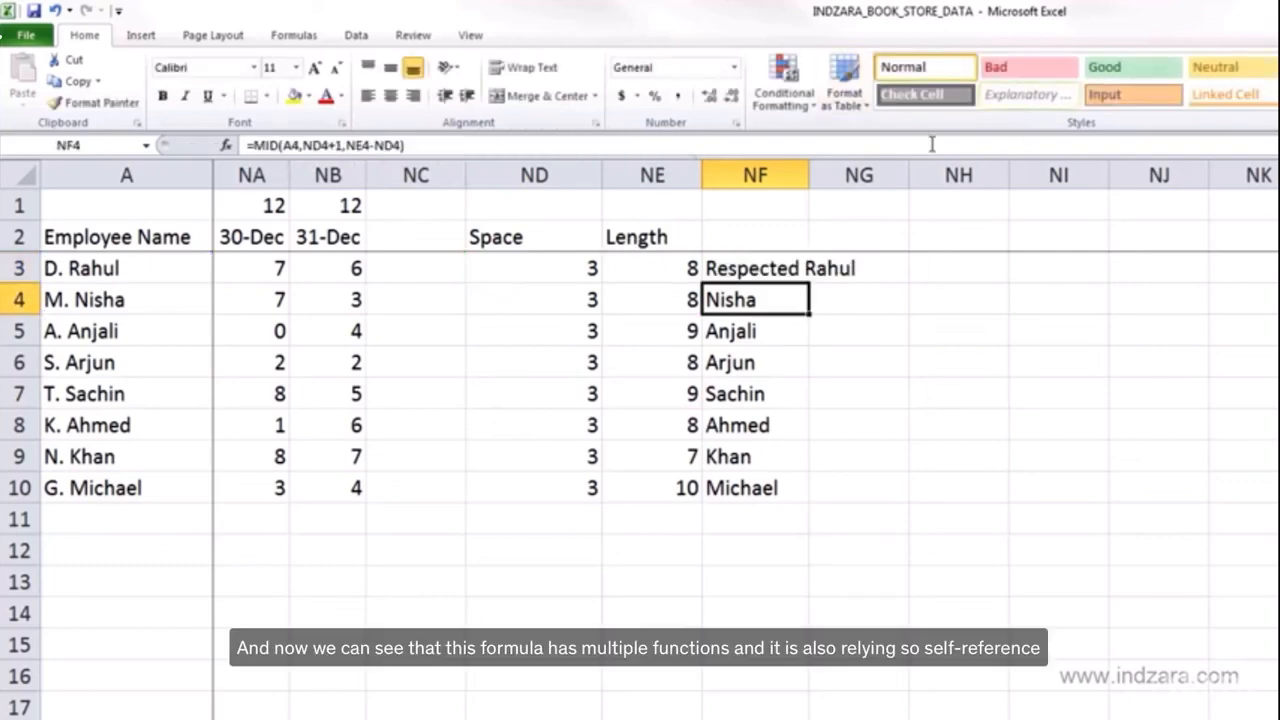
- Widen column NF and fill the CONCATENATE formula from NF3 down to NF10
double_click(814, 162)
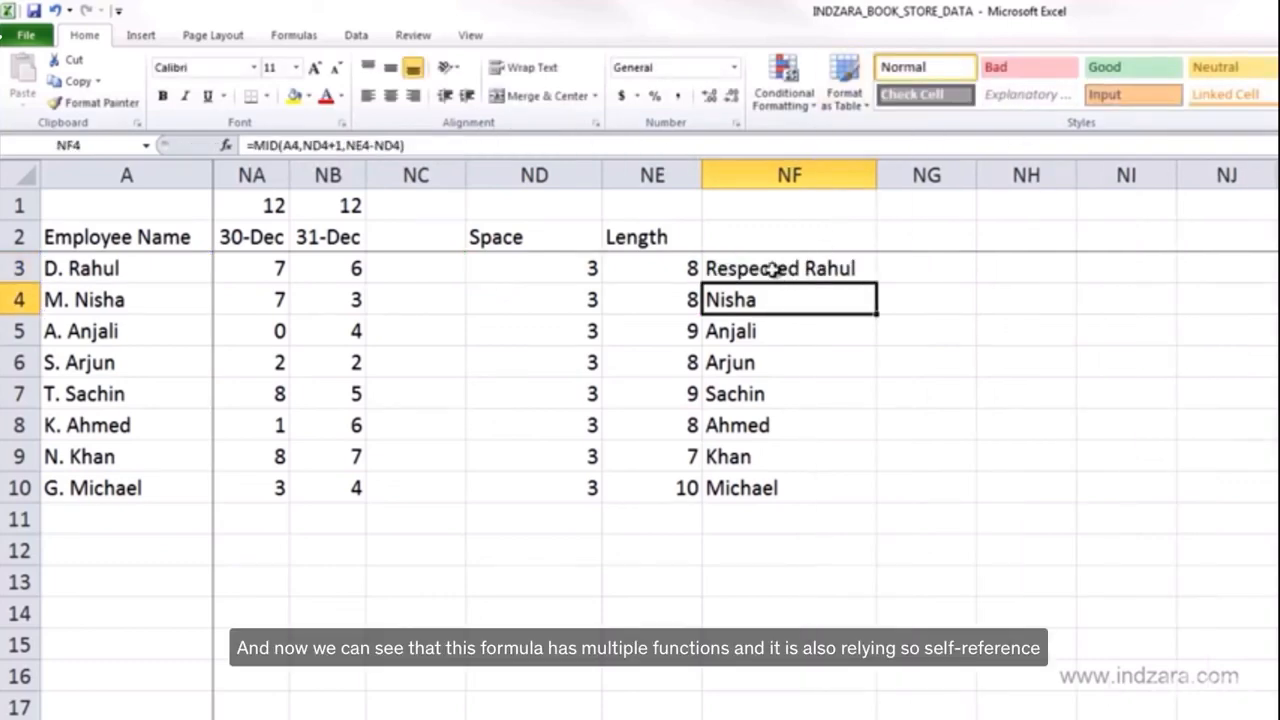
click(764, 256)
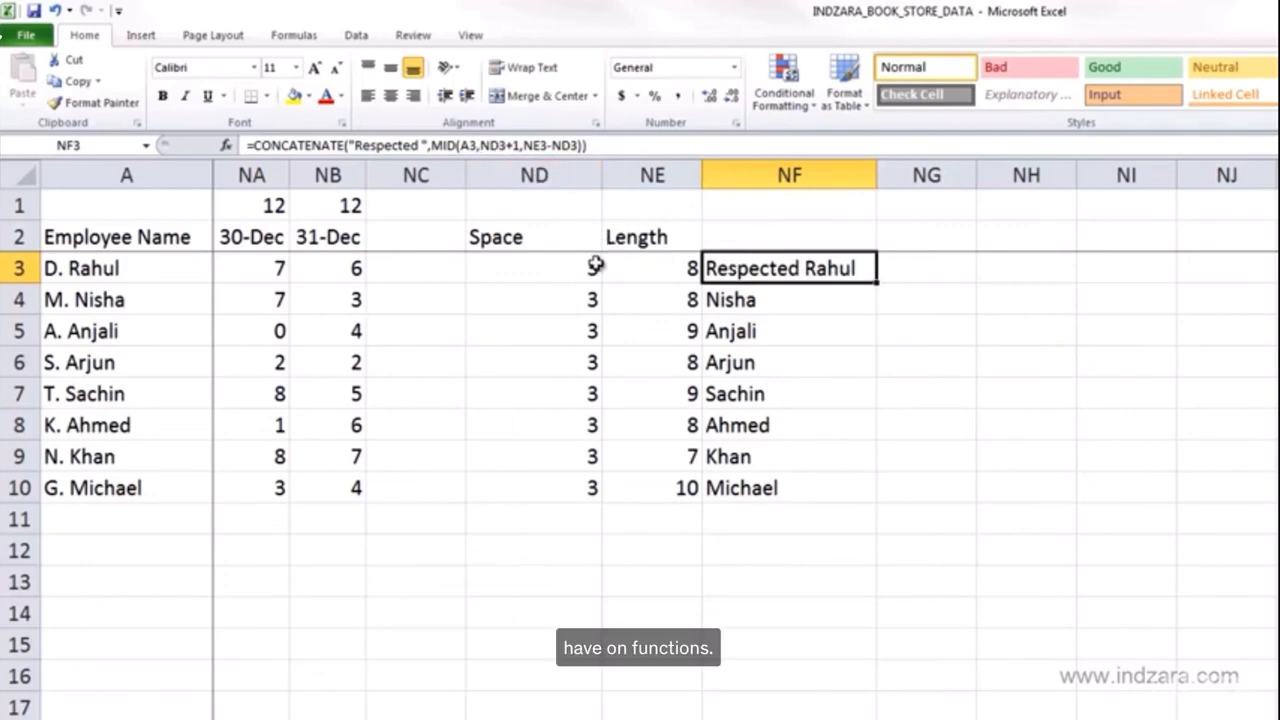
click(638, 269)
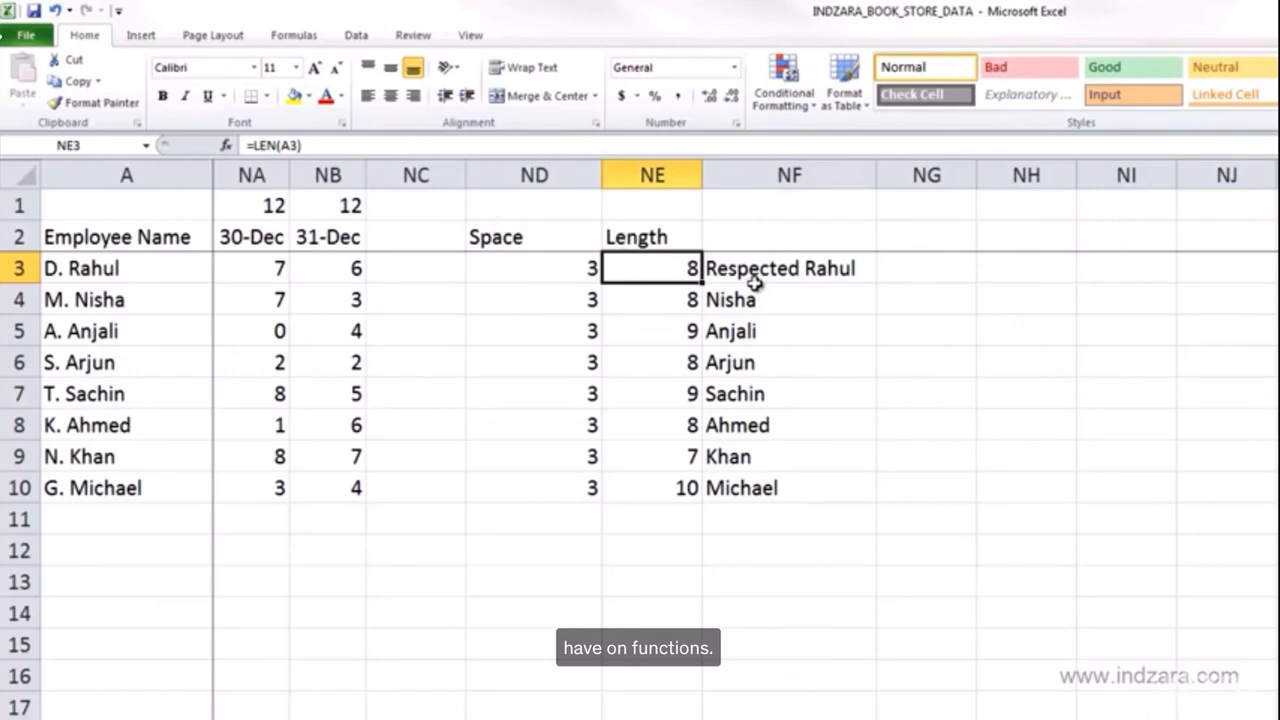
click(797, 278)
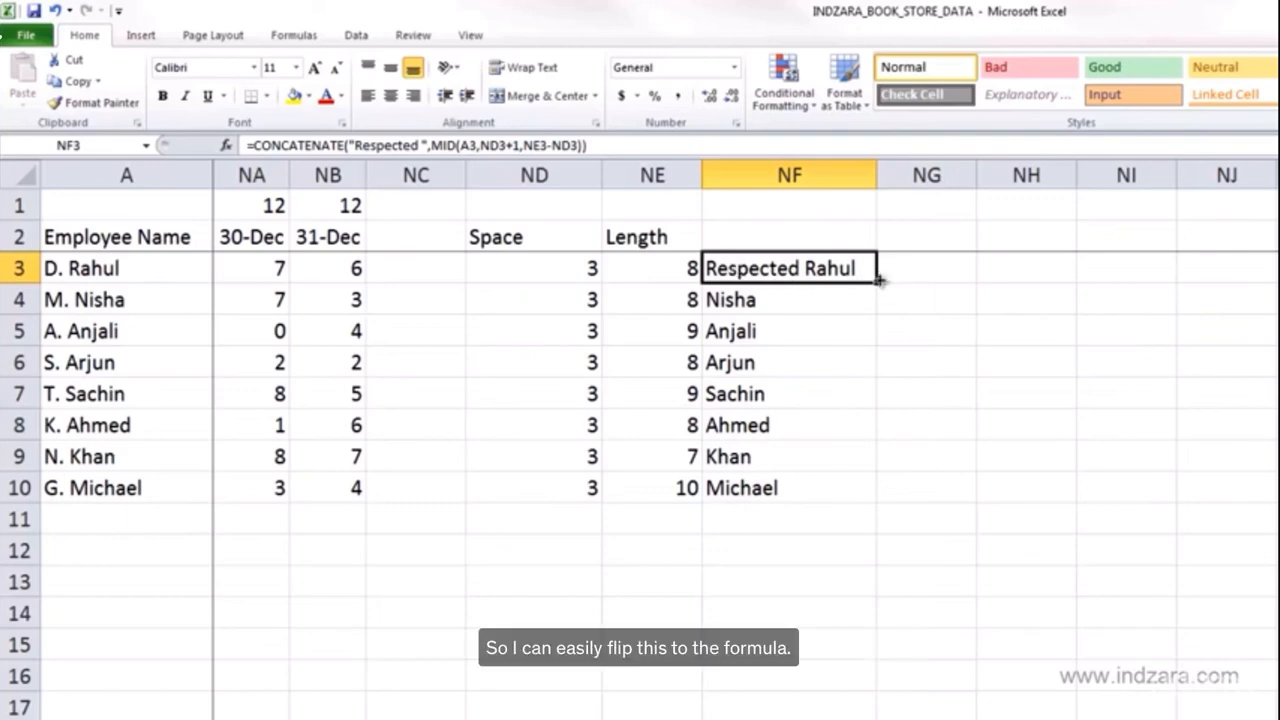
double_click(876, 285)
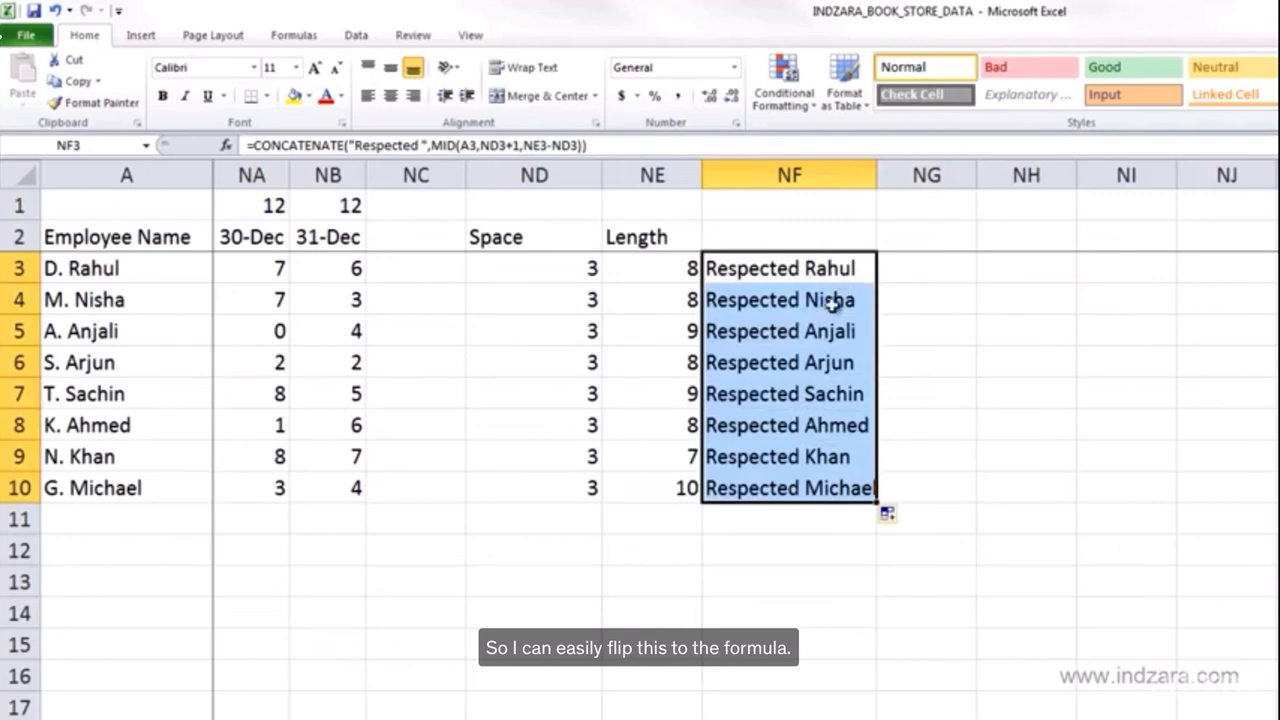
drag(877, 175, 913, 176)
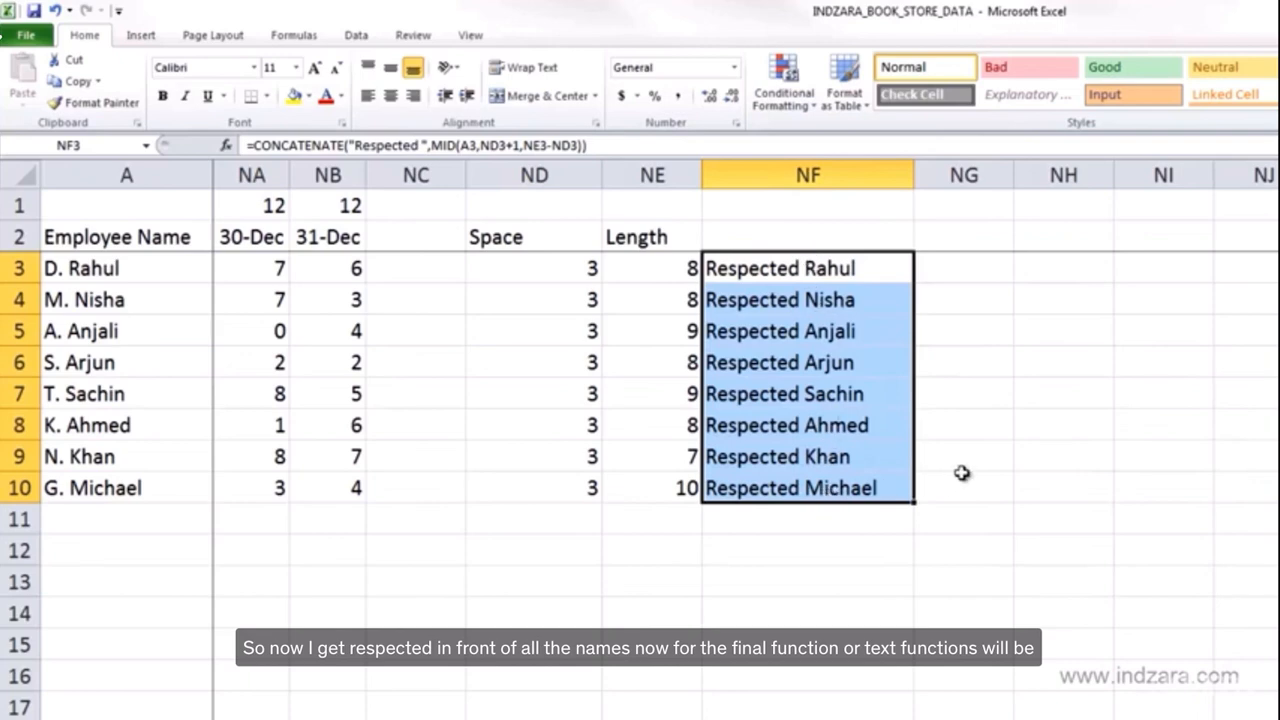
click(963, 480)
- Enter =REPLACE(NF3,1,9,"Dear ") in NG3 to swap the first nine characters for "Dear "
click(952, 273)
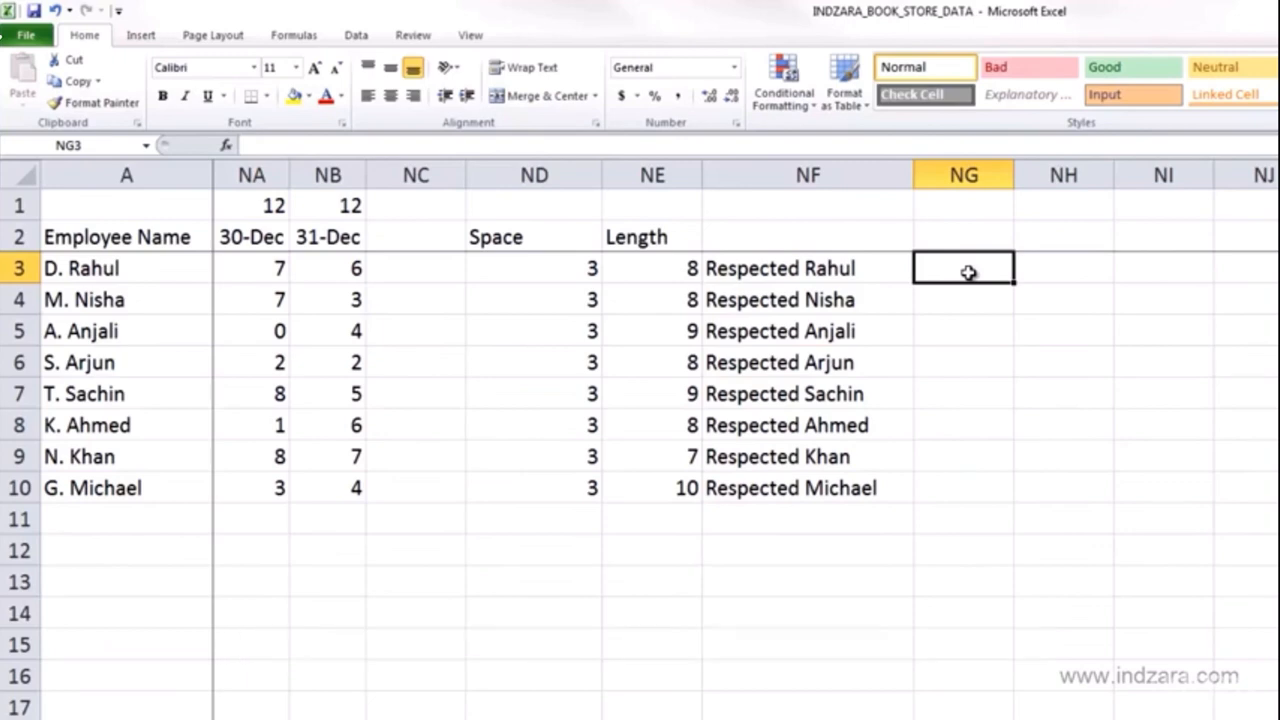
text(=REPLA)
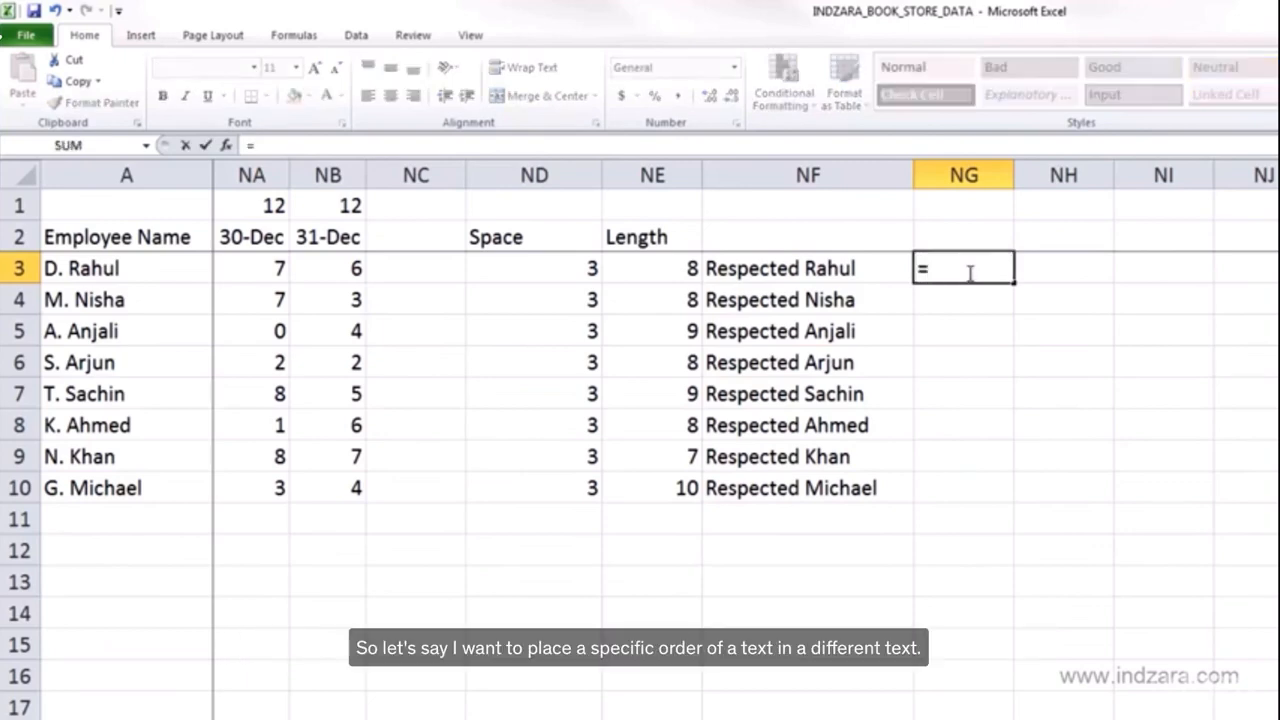
text(CE)
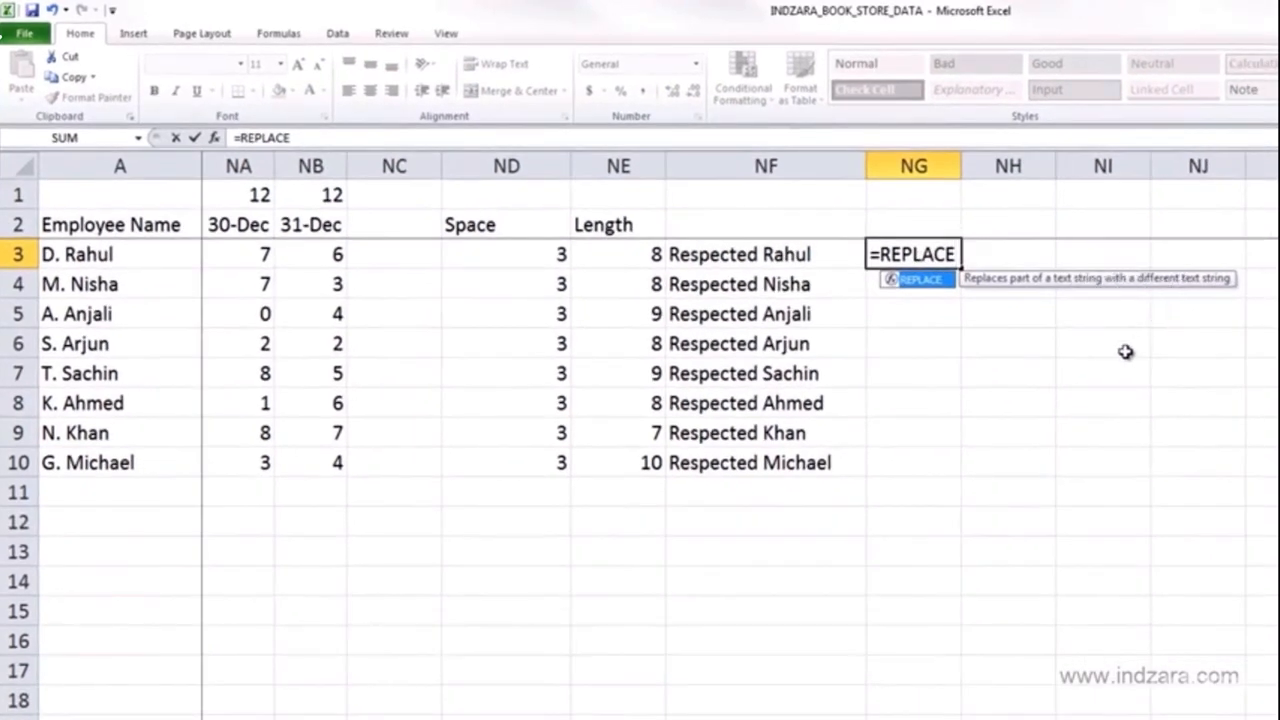
text(()
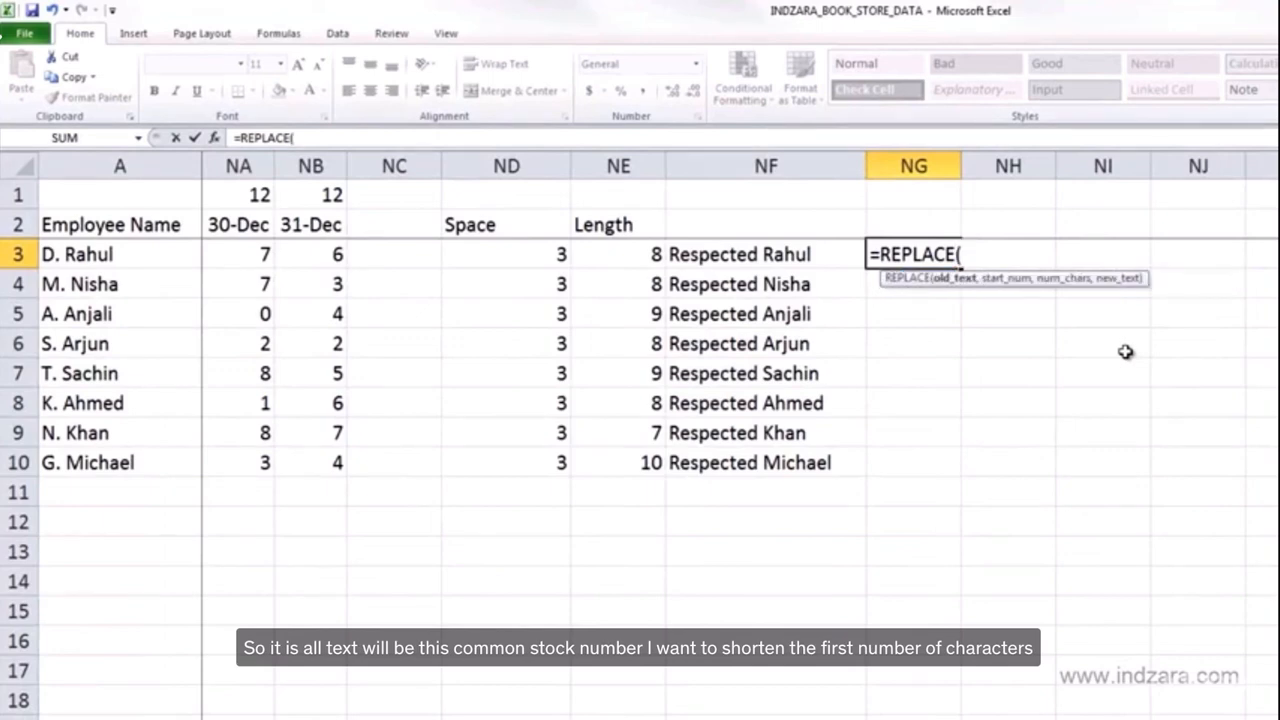
click(762, 256)
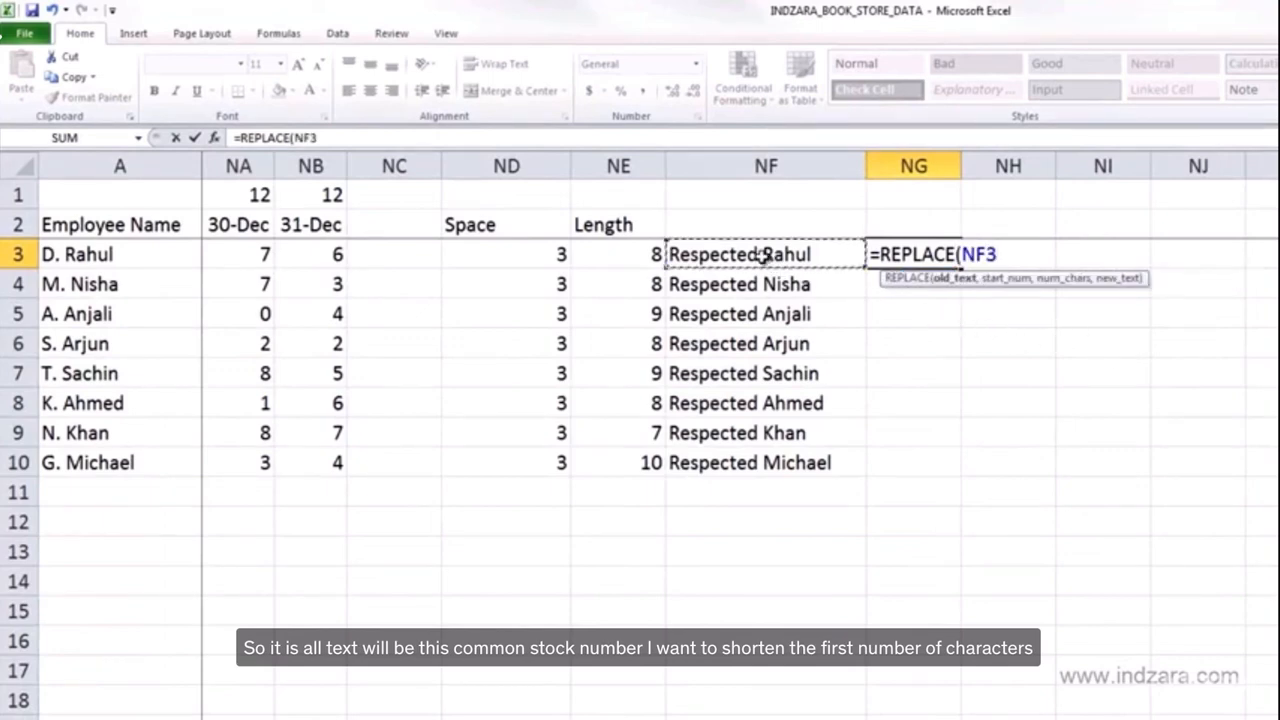
text(,)
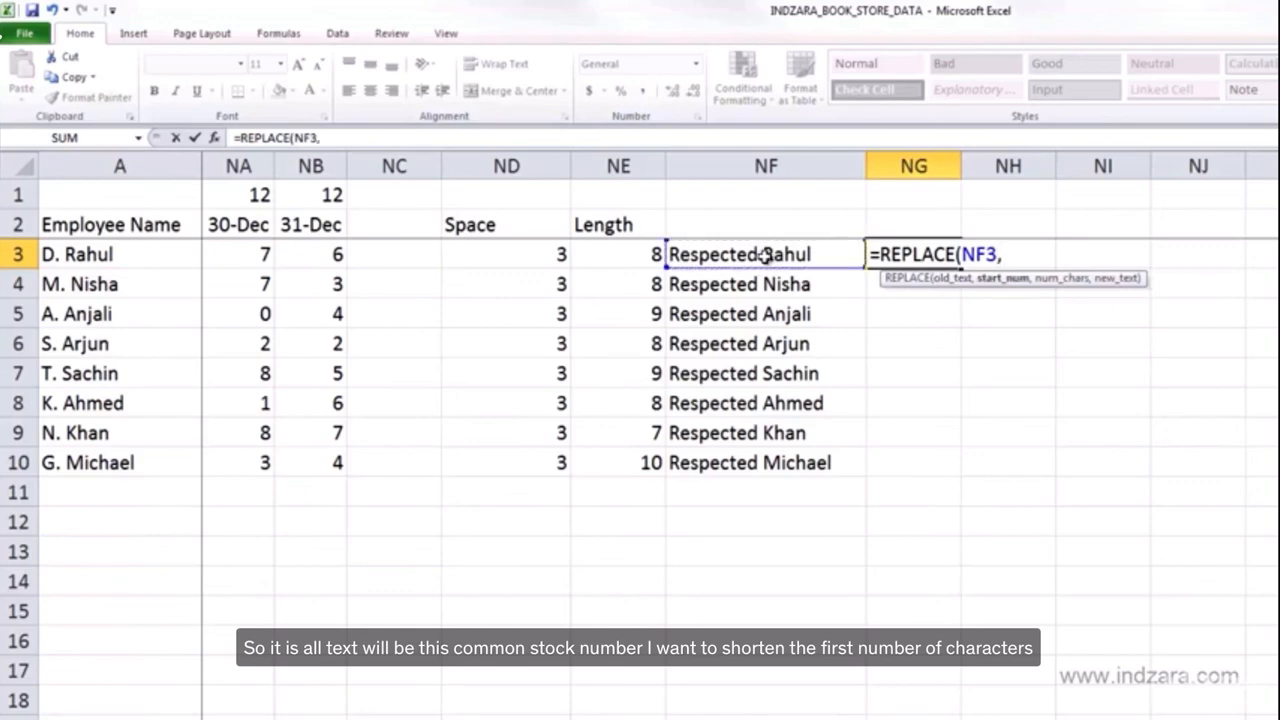
text(1,)
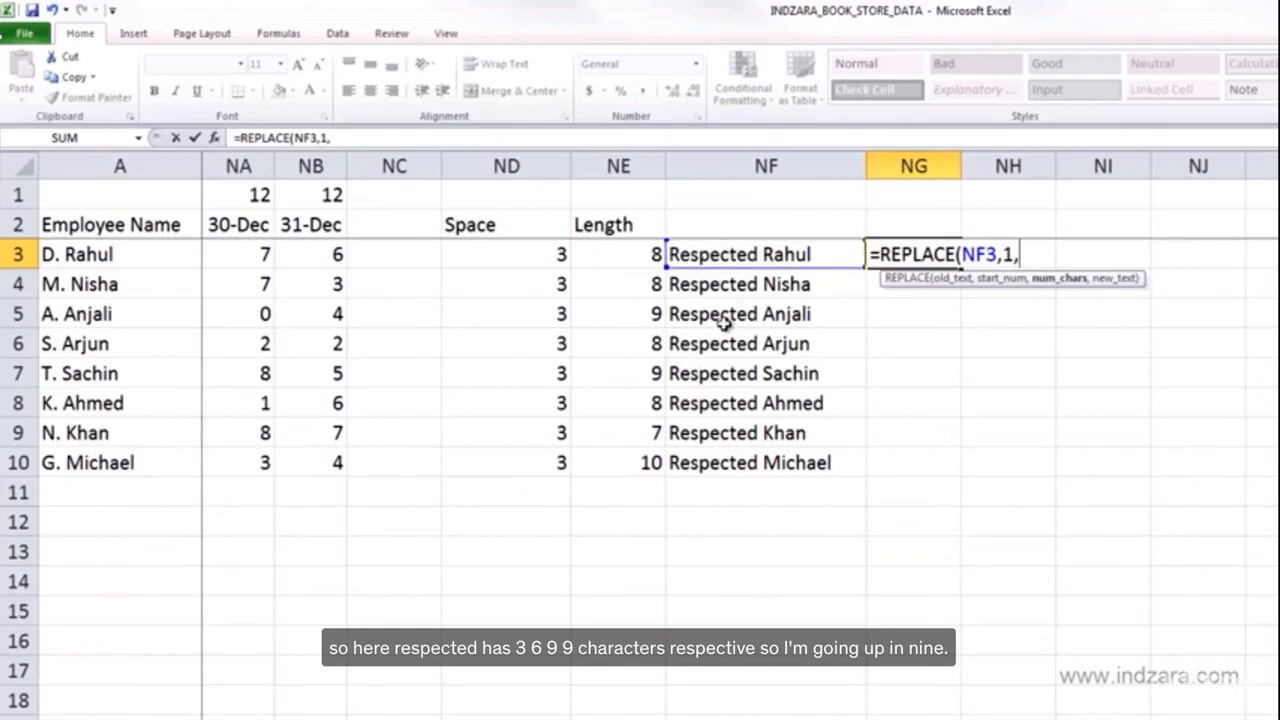
text(9)
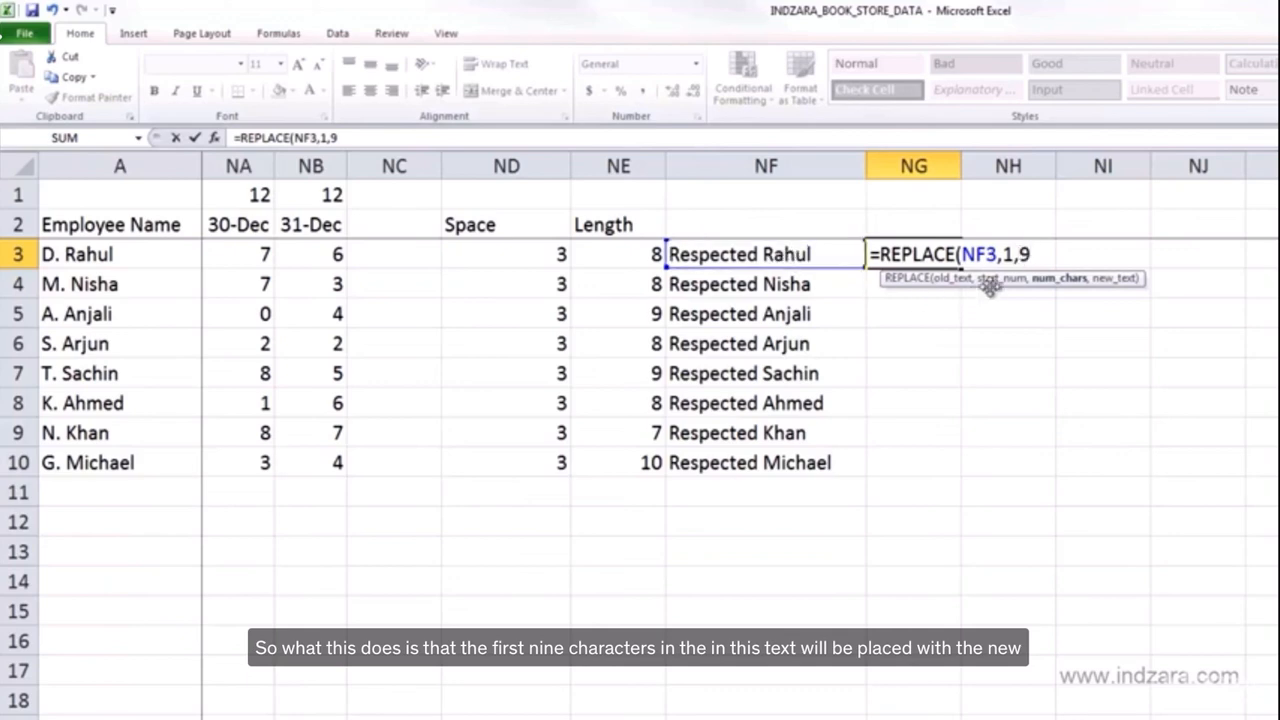
text(,)
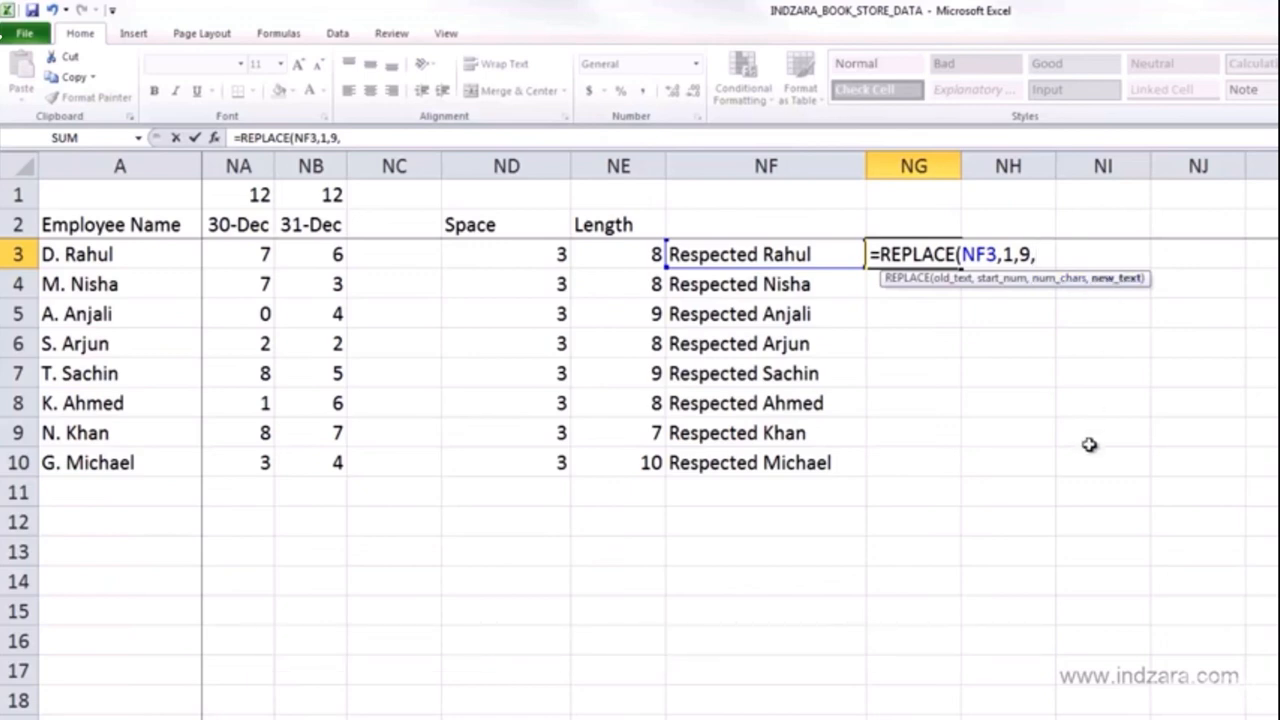
text(")
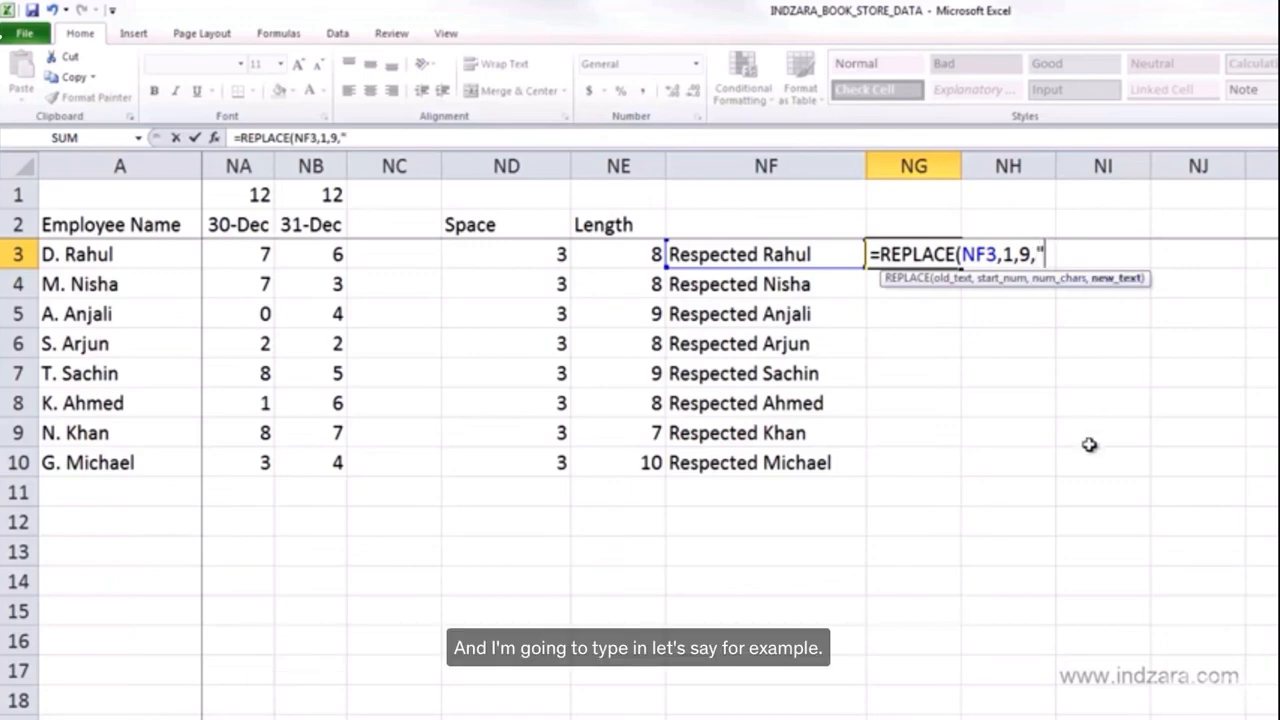
text(Dear)
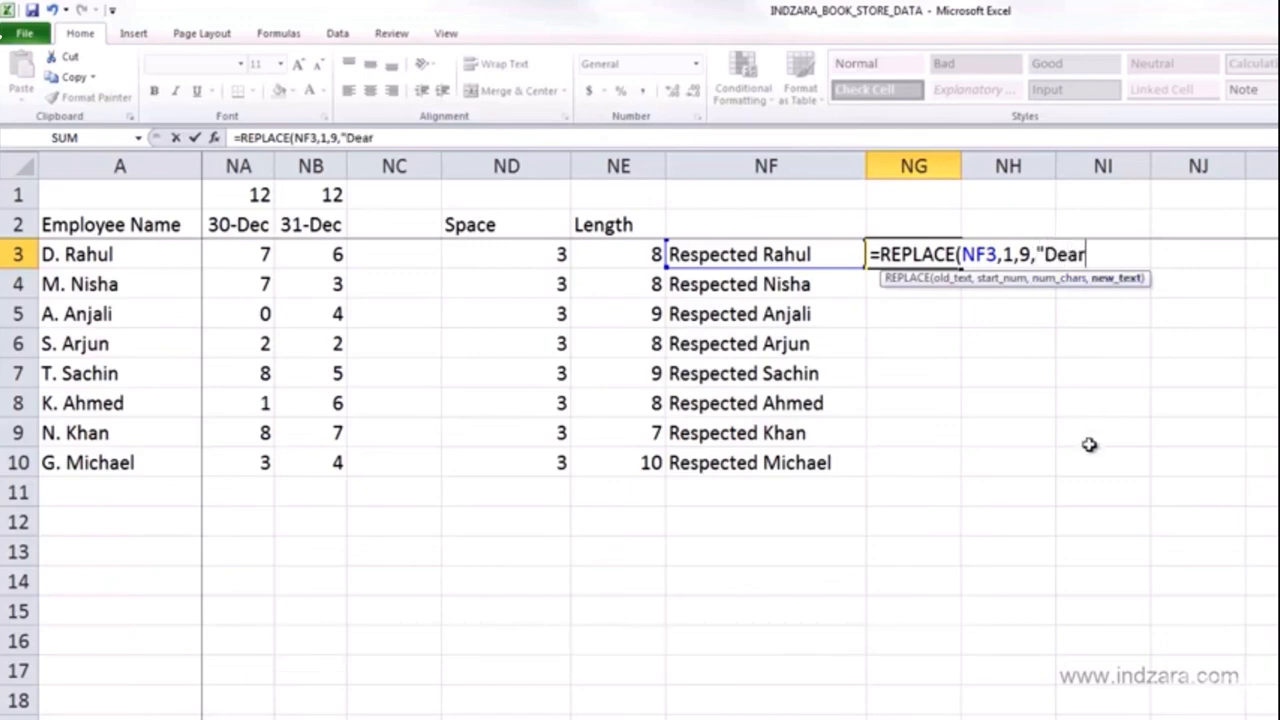
text( ")
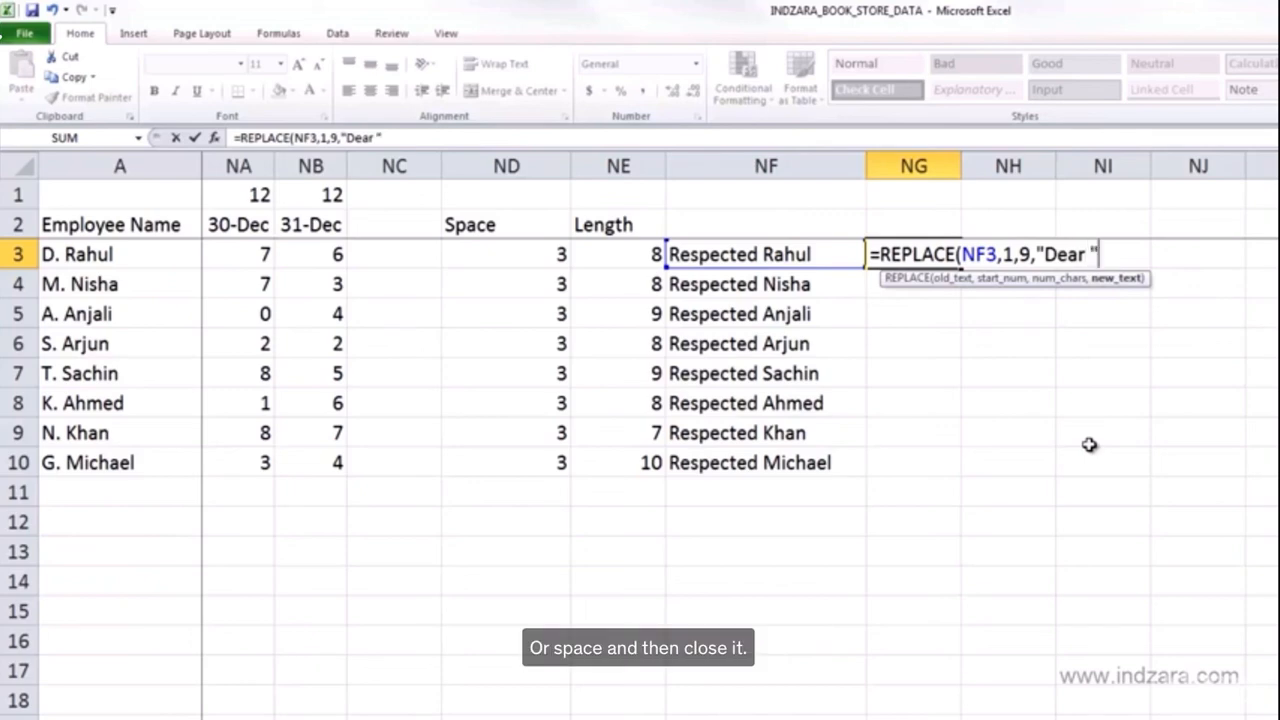
text())
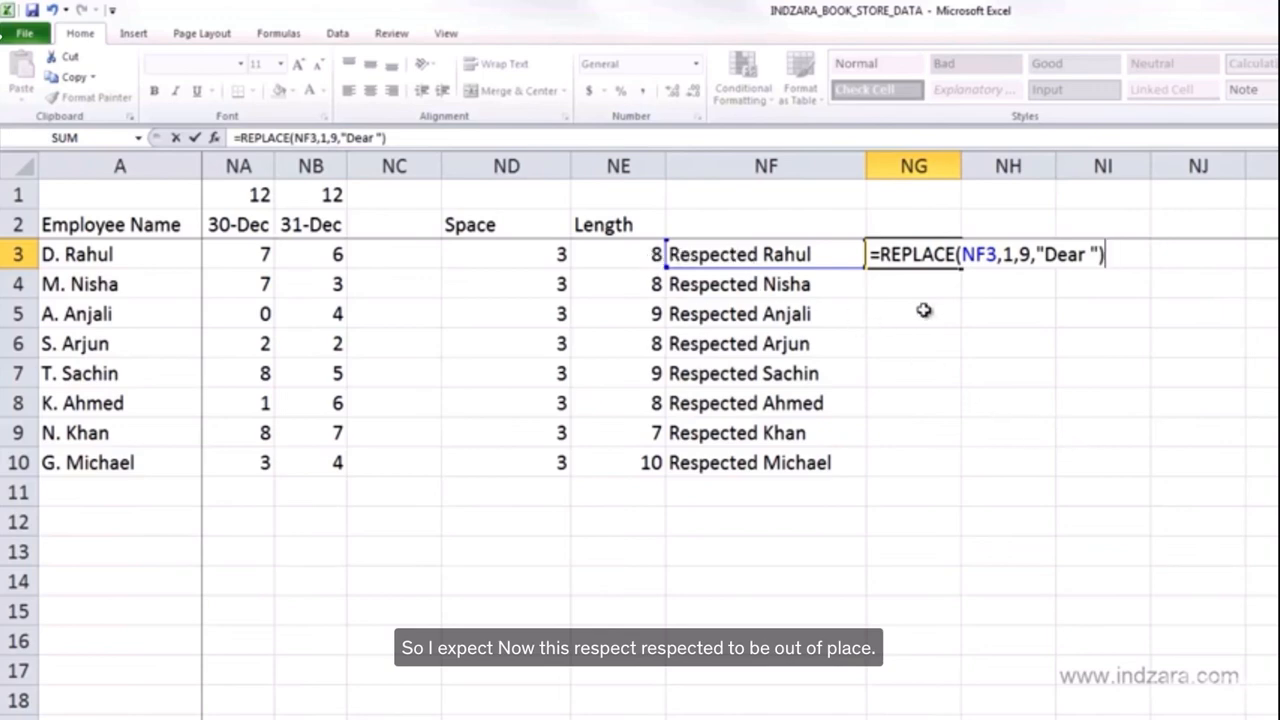
key(Return)
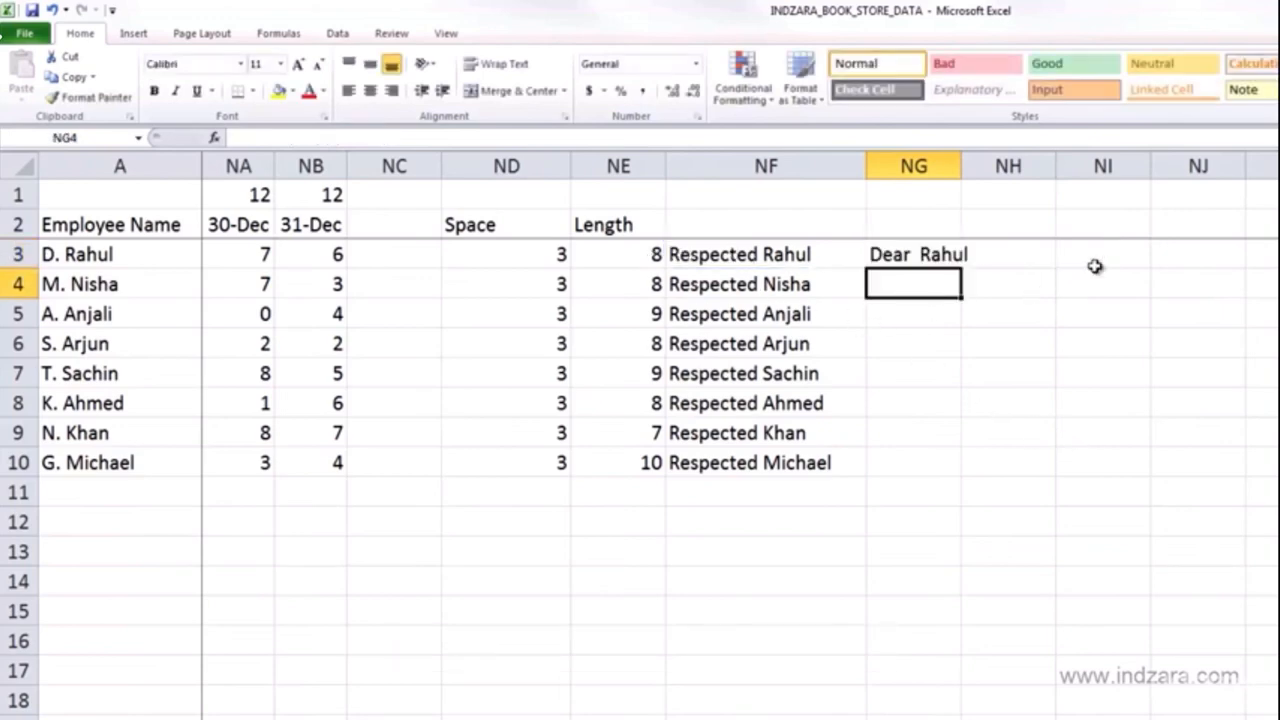
- Edit the formula in NG3 to remove the extra space so it reads =REPLACE(NF3,1,9,"Dear")
click(937, 254)
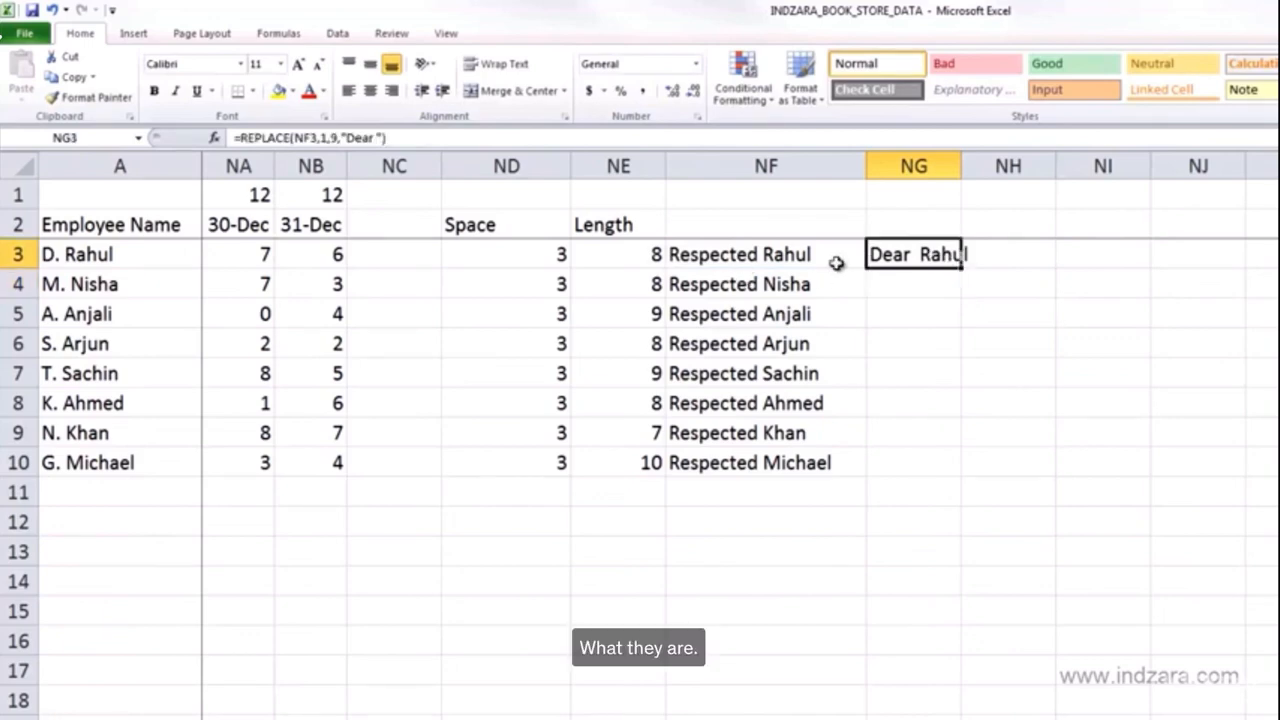
double_click(920, 255)
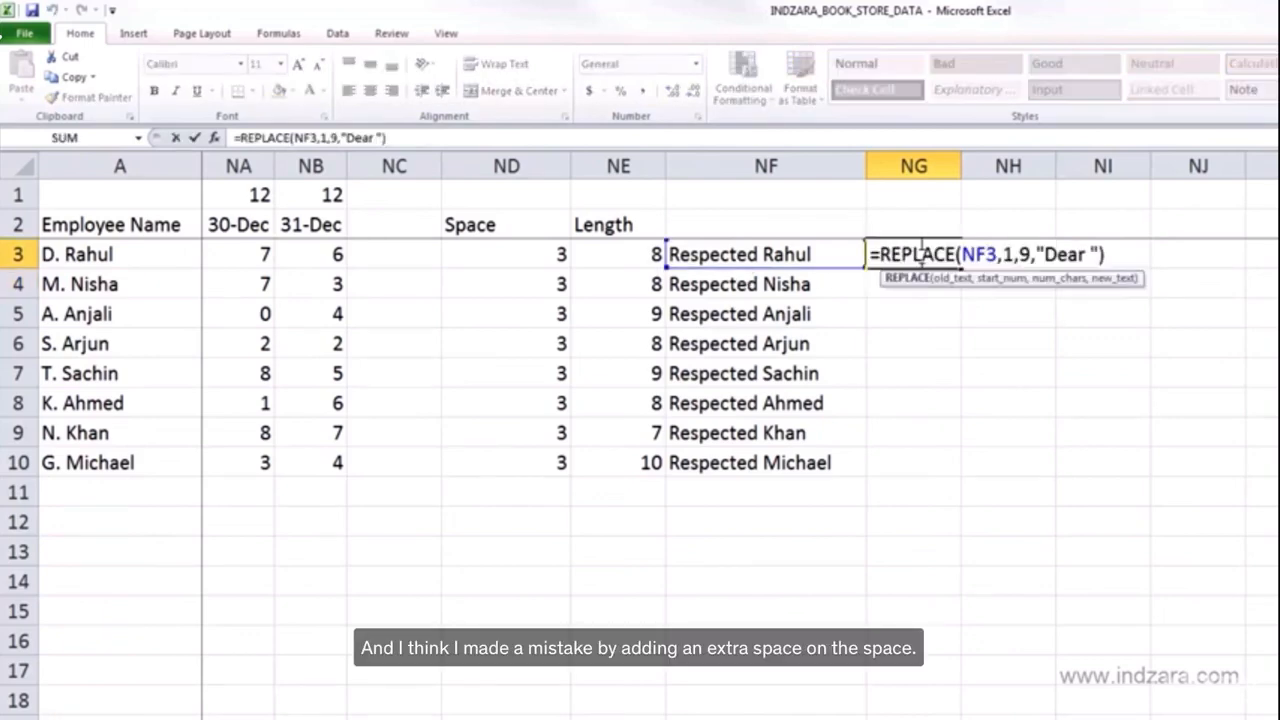
click(1085, 256)
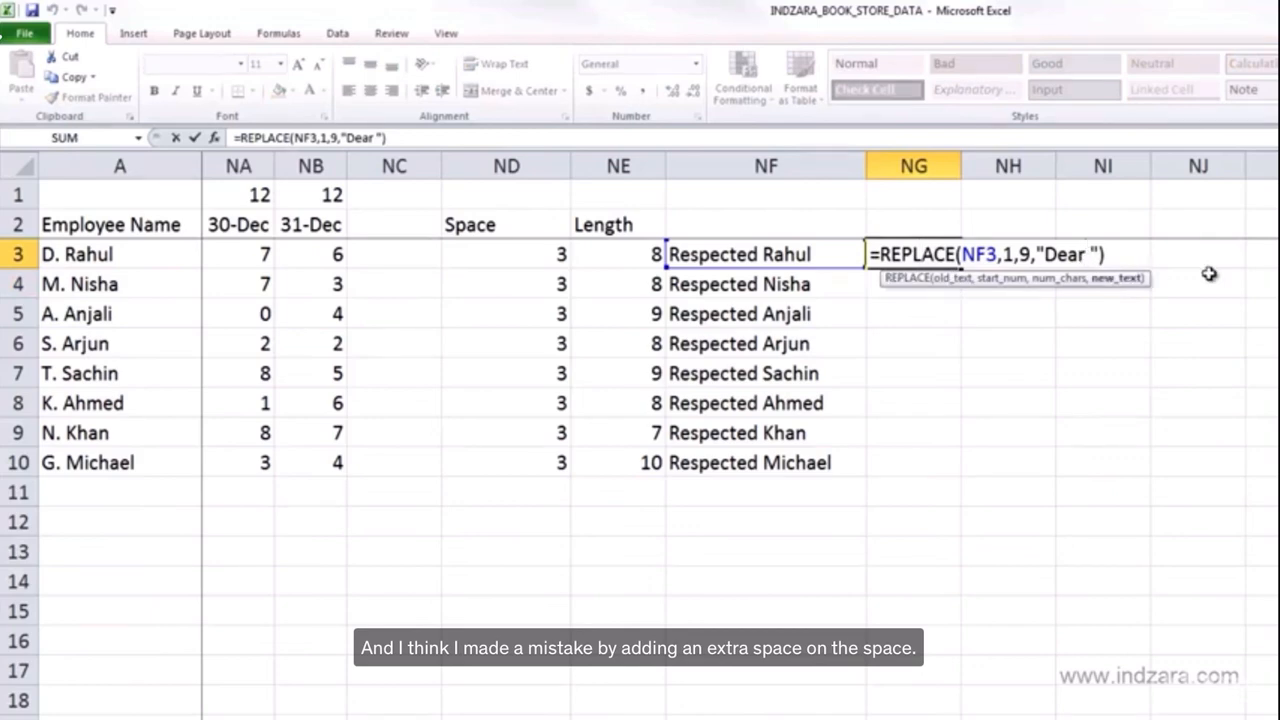
key(Delete)
key(Return)
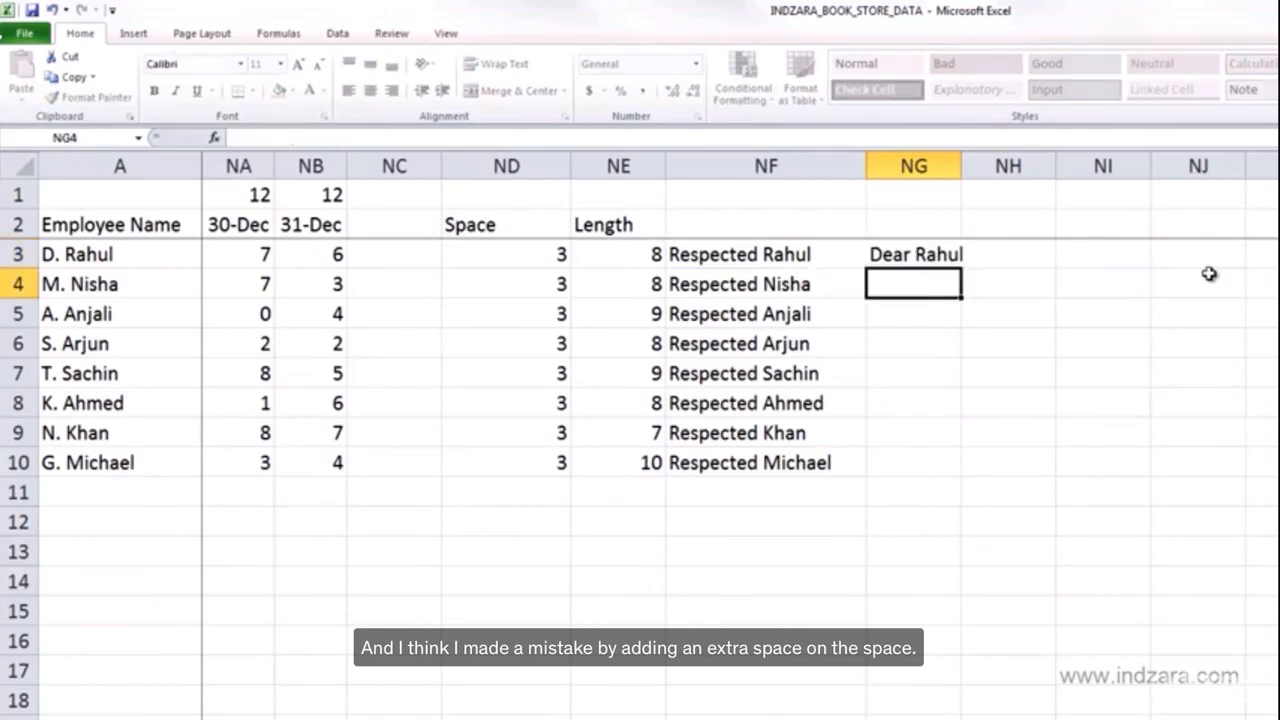
- Widen column NG and fill the REPLACE formula from NG3 down to NG10, then compare it with NF3's formula
drag(957, 161, 1040, 162)
click(983, 257)
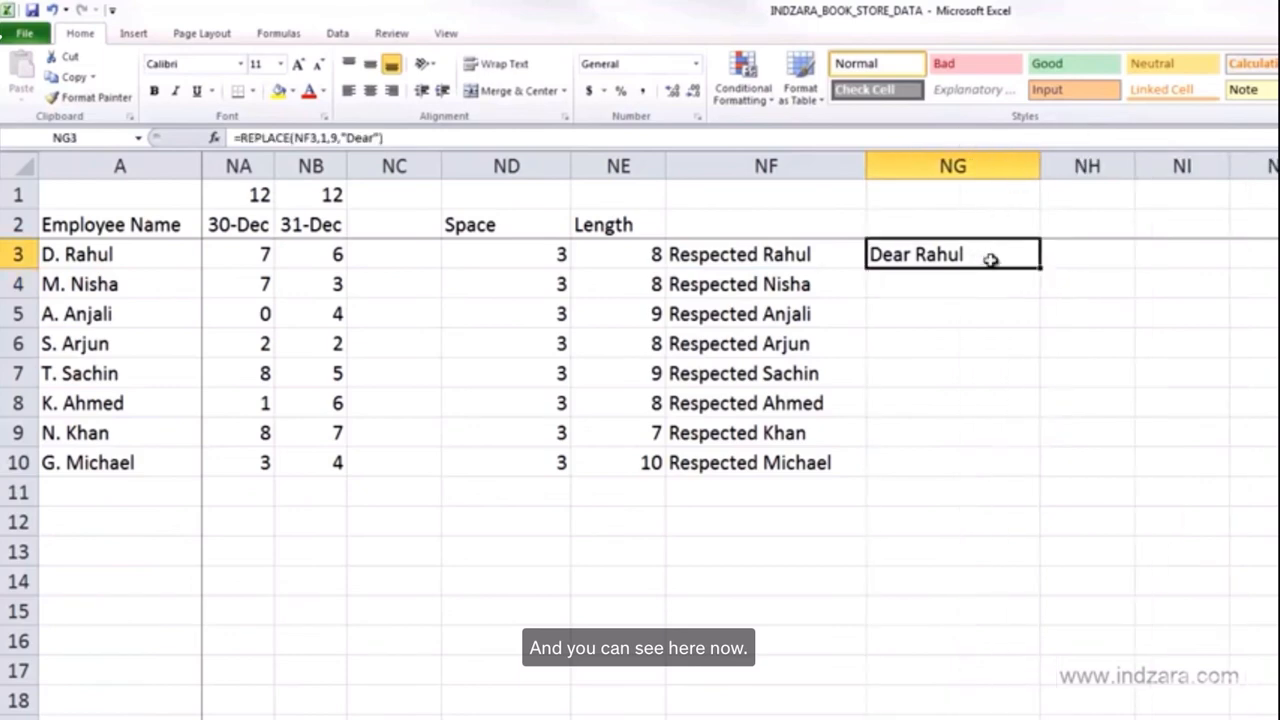
double_click(1042, 270)
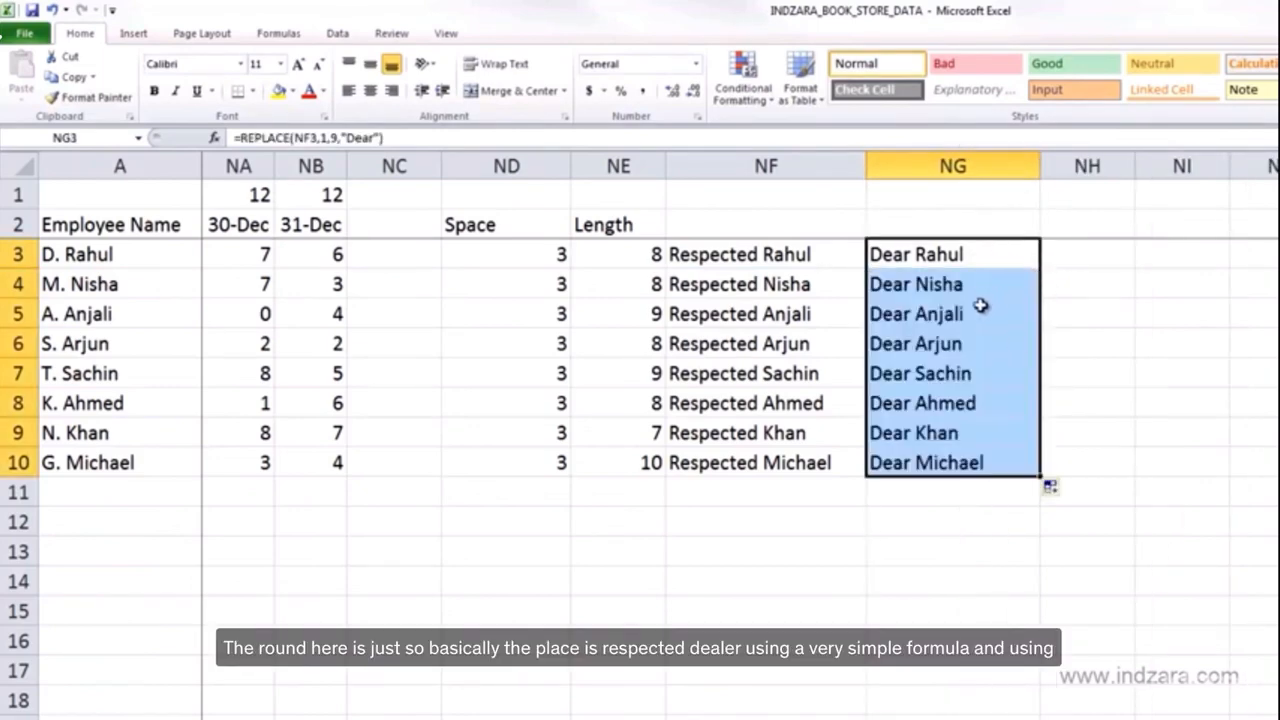
click(723, 259)
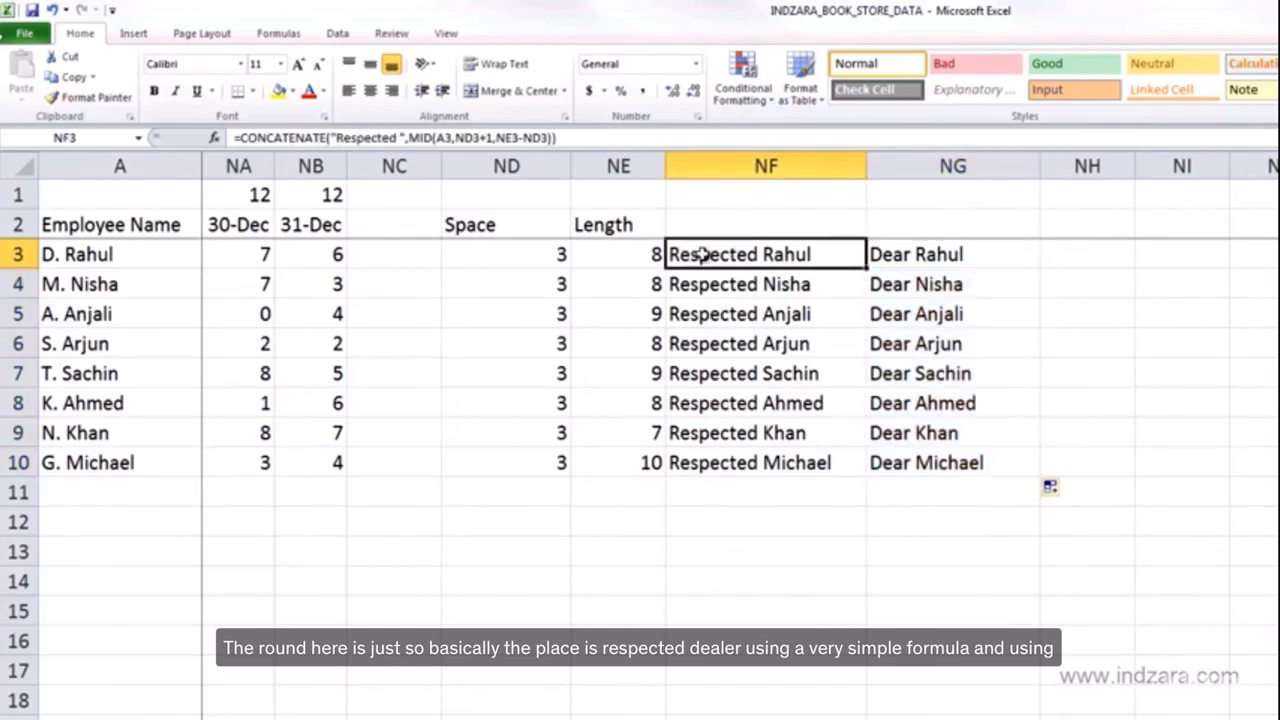
click(905, 260)
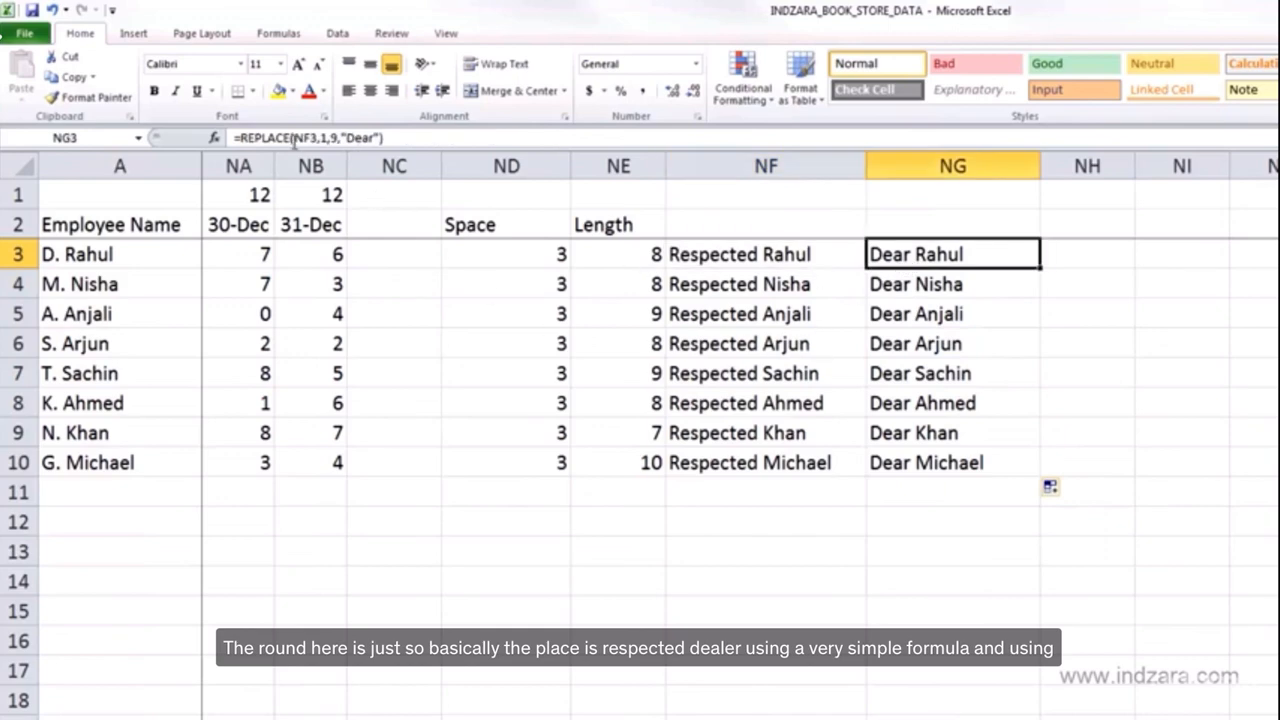